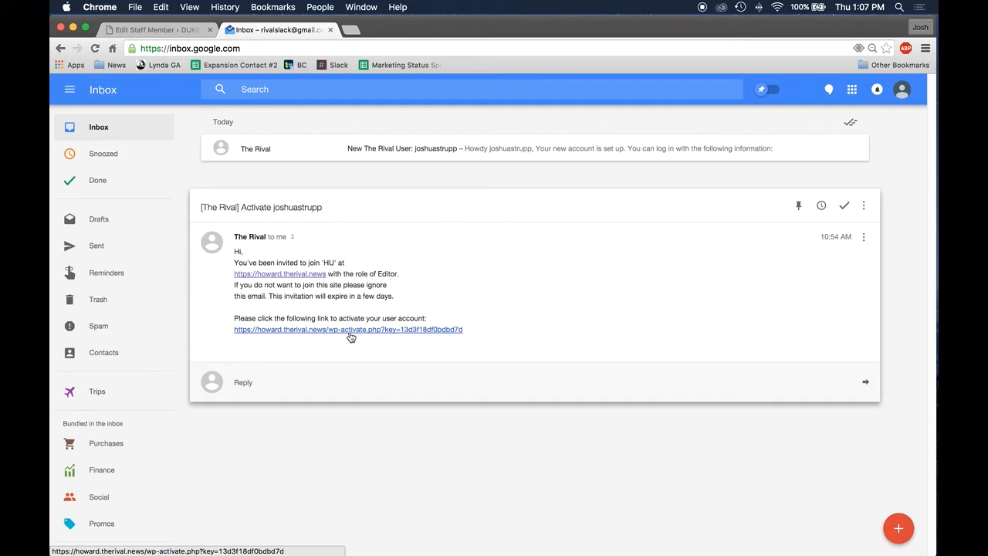
Open the new-account email in Inbox, copy its temporary password, and follow its wp-login link.
click(311, 212)
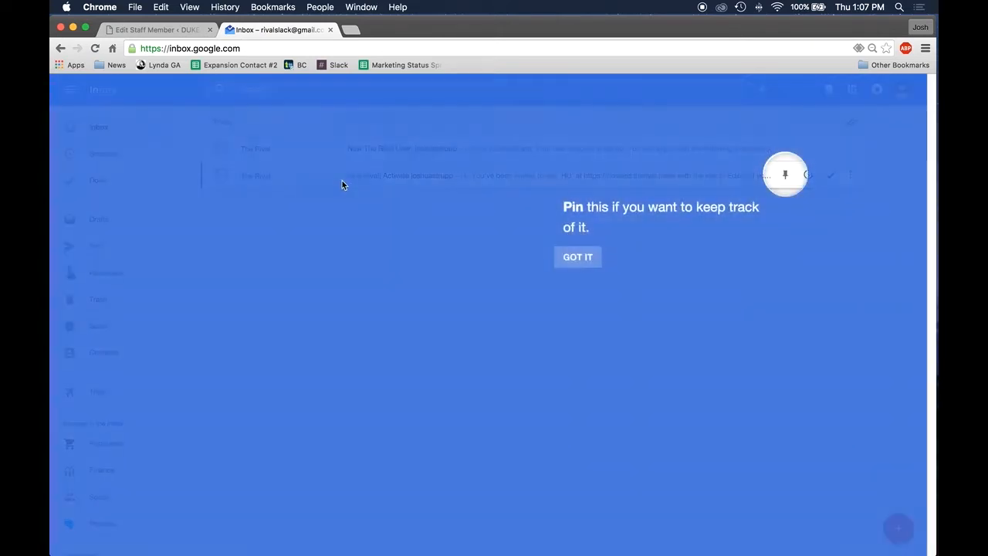
click(625, 309)
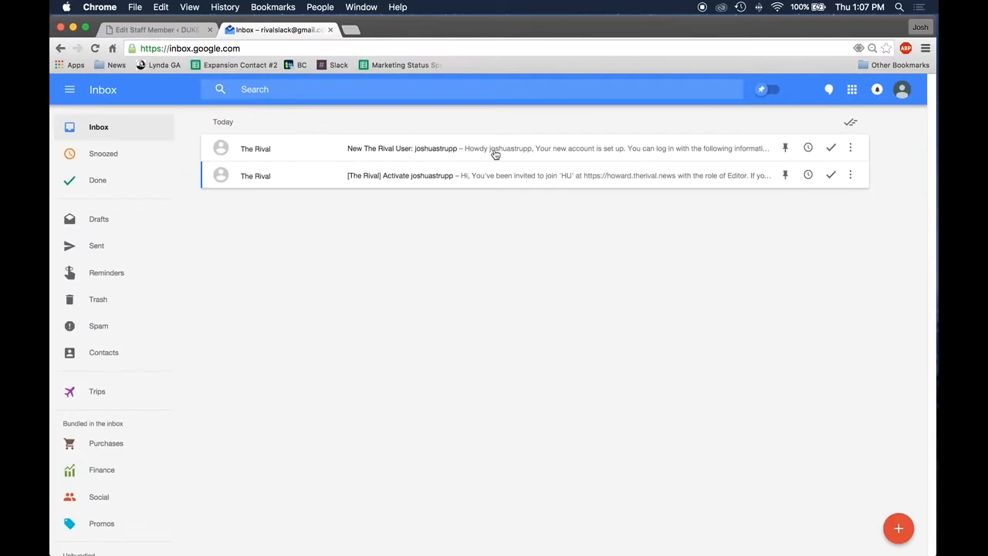
click(495, 153)
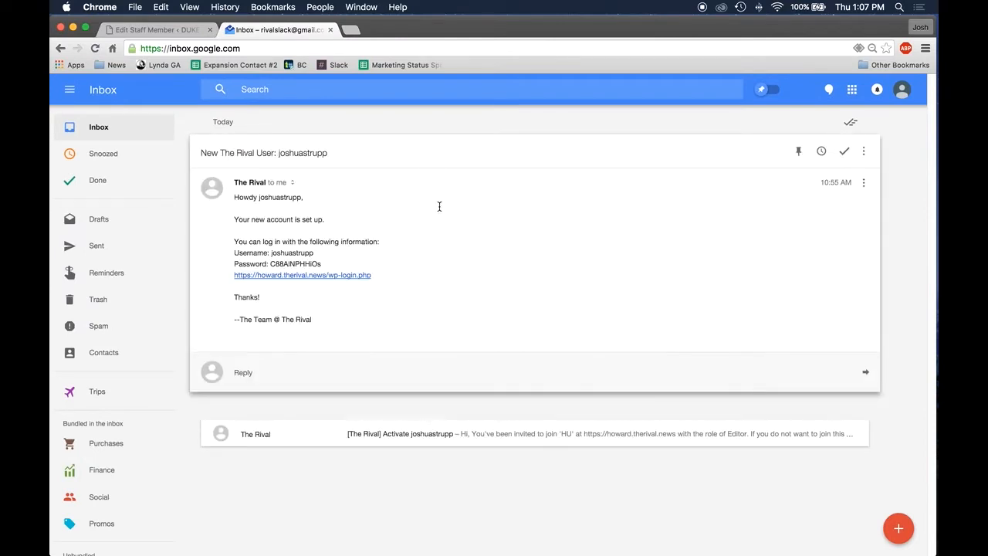
double_click(301, 263)
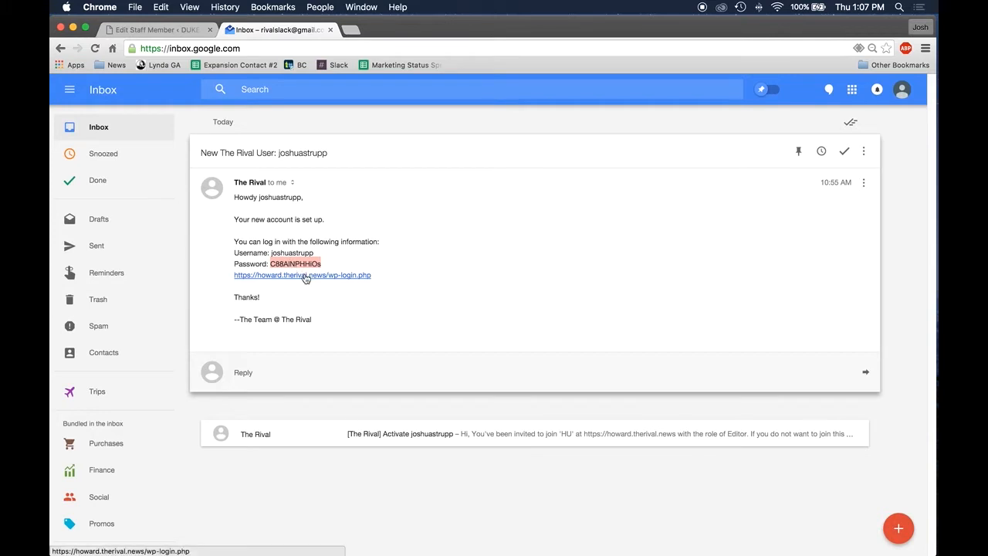
click(305, 277)
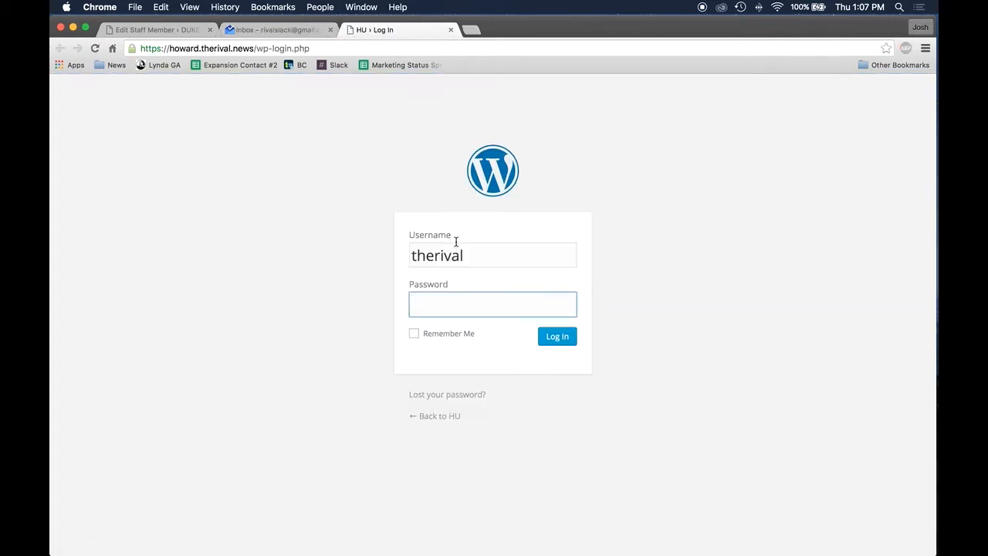
Log in with the new account's username and the pasted password, with Remember Me ticked.
double_click(464, 255)
text(joshuastrupp)
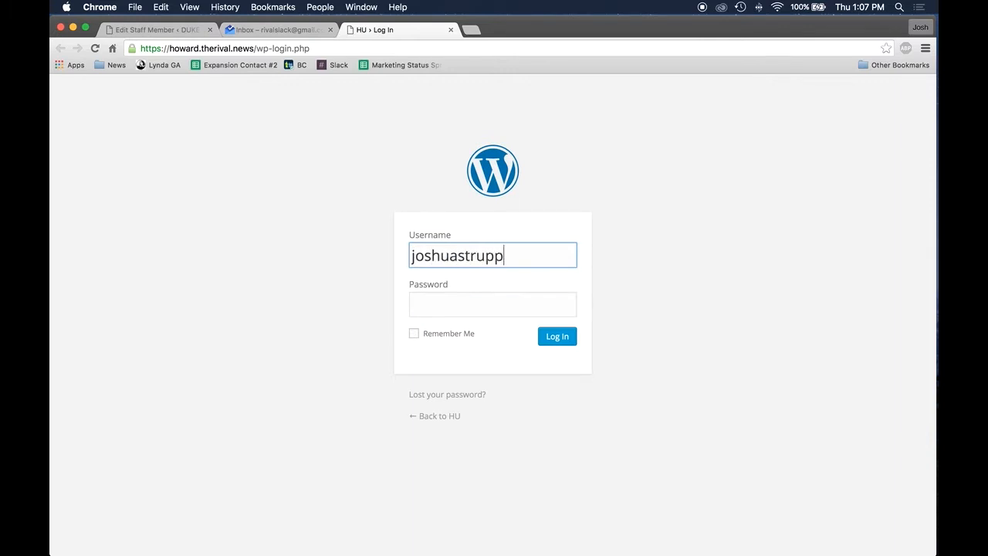
key(Tab)
key(ctrl+v)
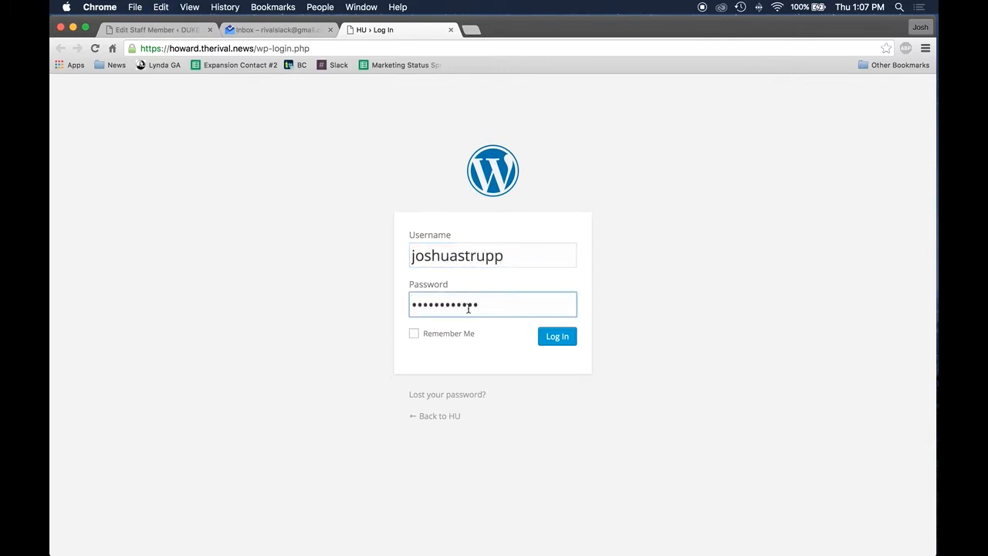
click(414, 333)
click(544, 341)
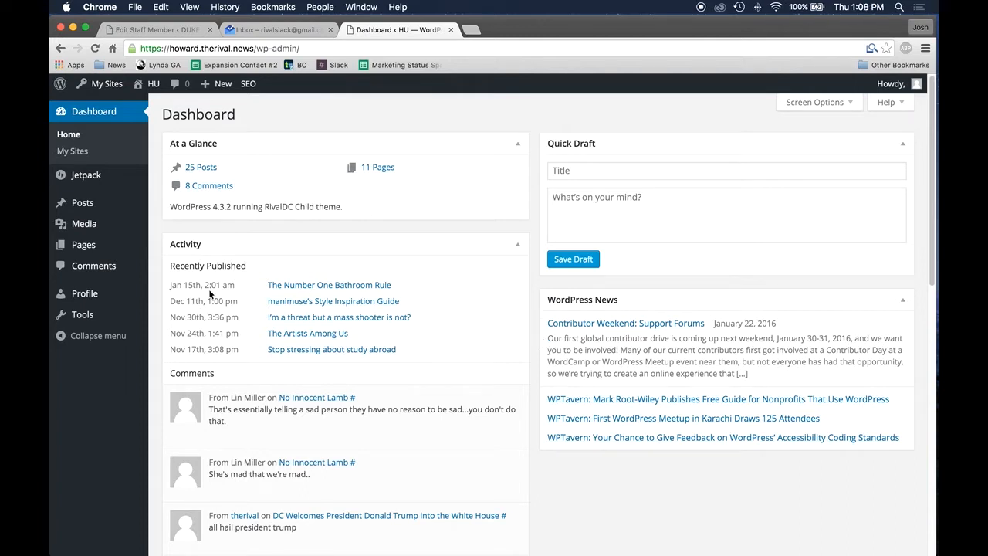
Open Profile from the admin menu and scroll through the account settings.
click(90, 301)
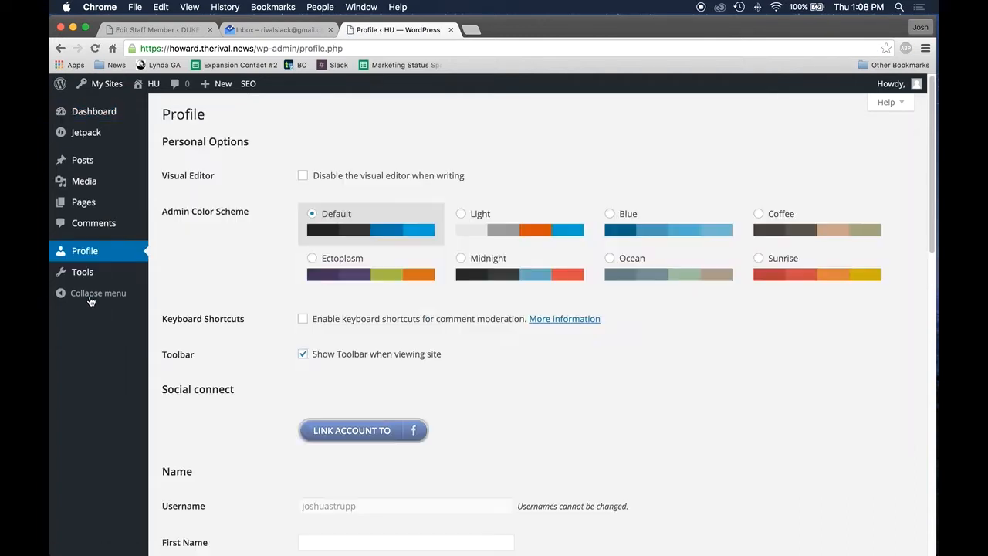
scroll(547, 388, down, 1)
scroll(546, 388, down, 10)
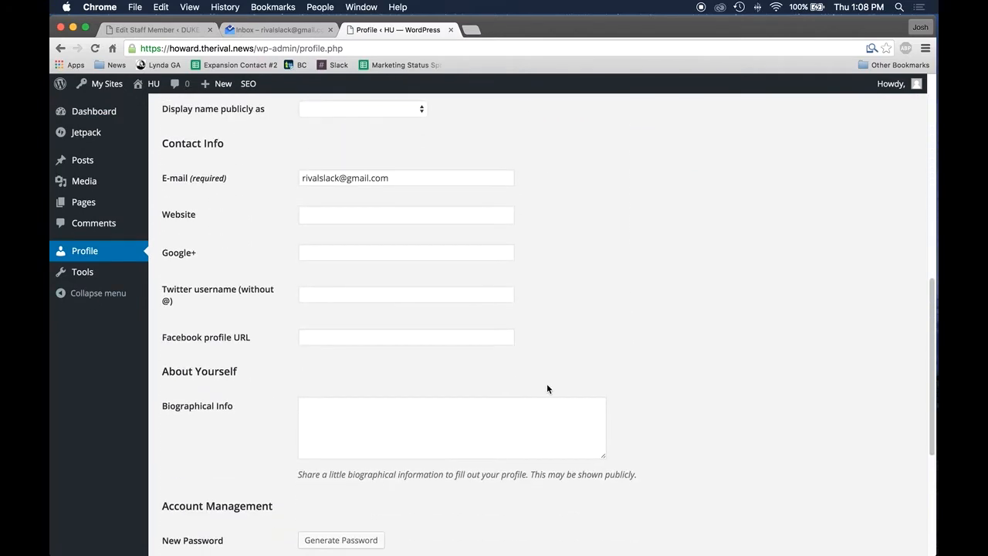
scroll(547, 384, up, 6)
scroll(547, 388, down, 10)
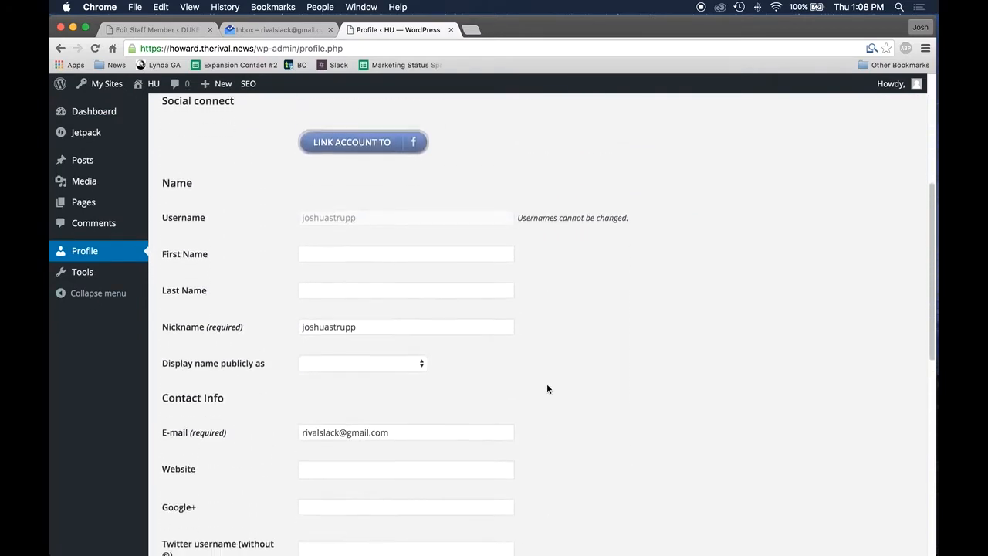
scroll(547, 388, down, 1)
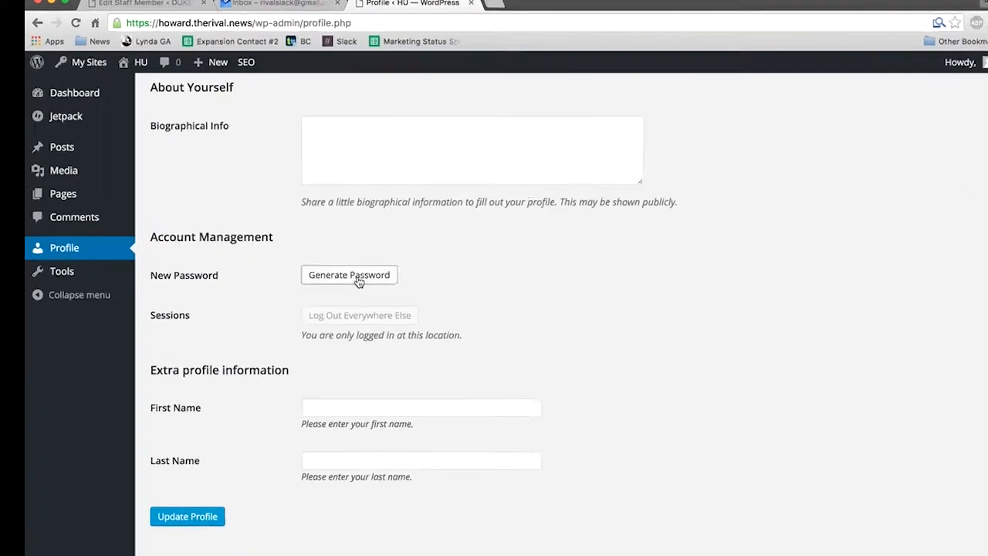
Replace the generated password with a custom one until the strength meter reads Strong.
click(339, 274)
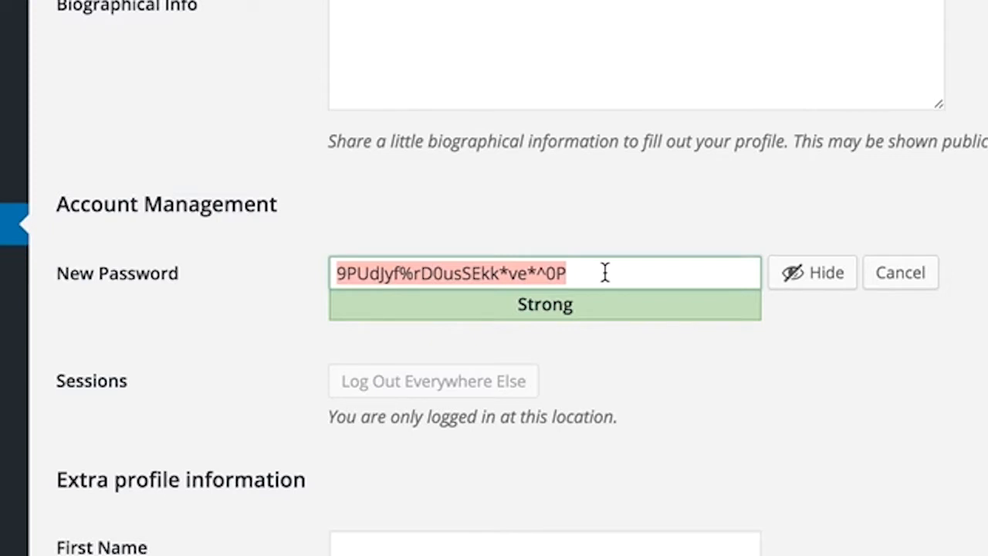
key(BackSpace)
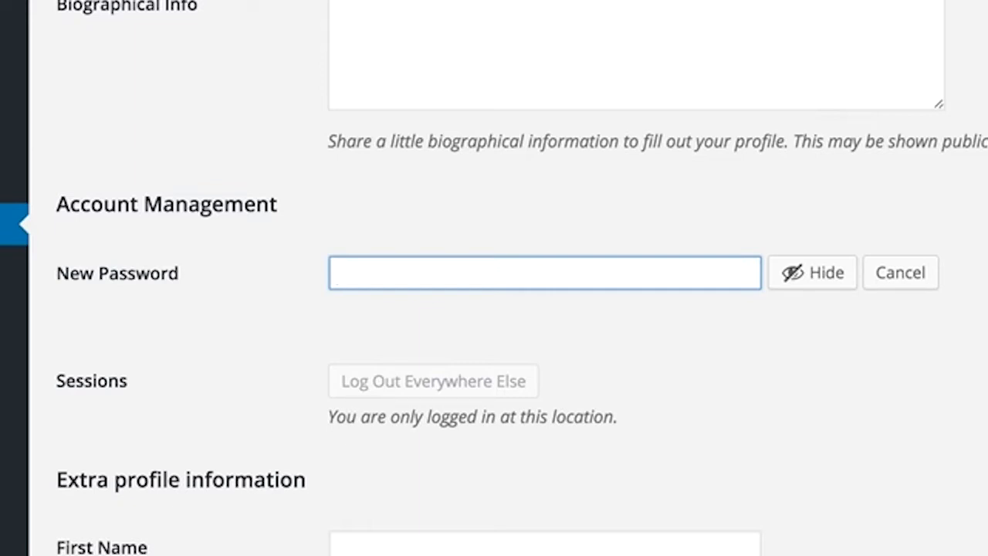
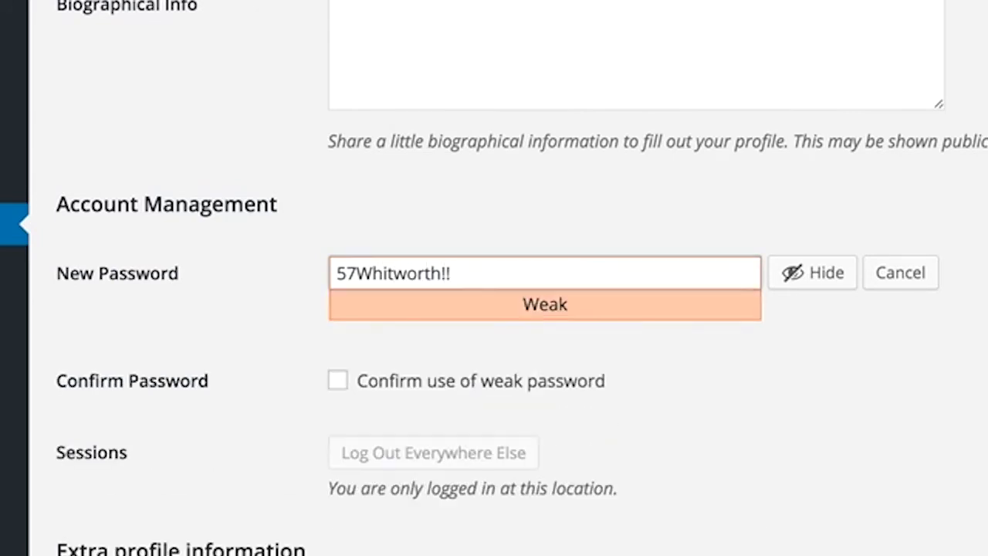
key(Home)
key(End)
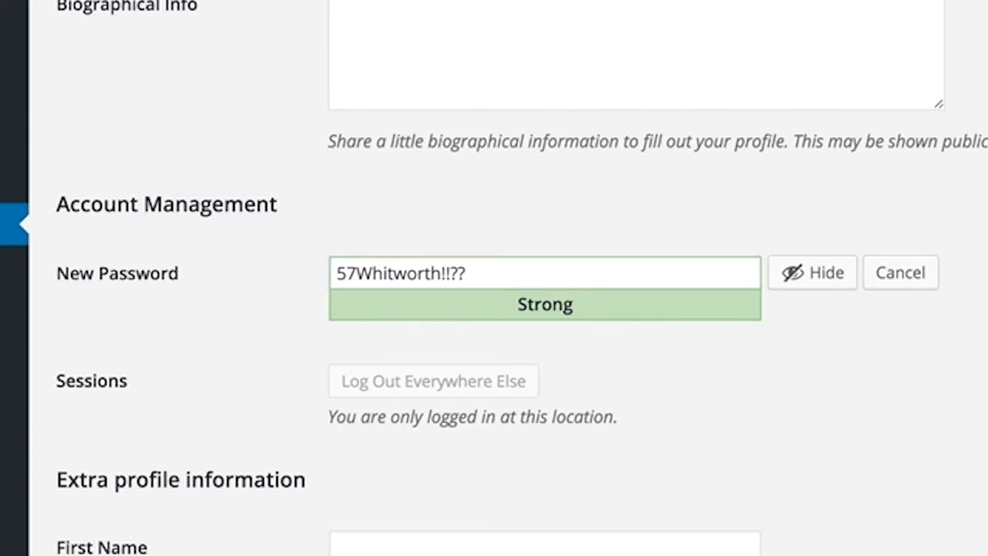
click(482, 548)
Fill in the user's first and last name fields and click Update Profile.
scroll(482, 494, up, 12)
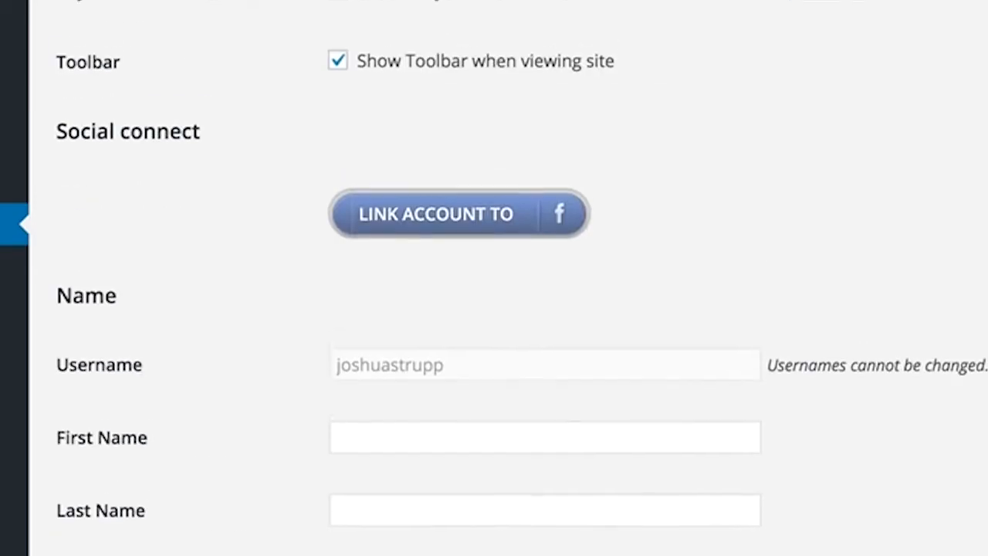
scroll(482, 494, down, 5)
scroll(548, 541, down, 8)
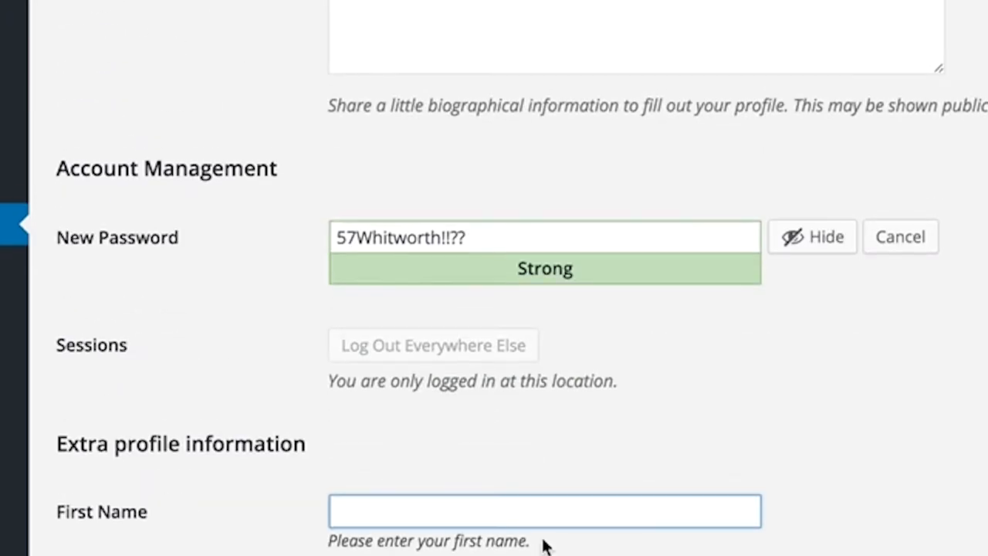
text(Joshua S)
scroll(522, 519, down, 5)
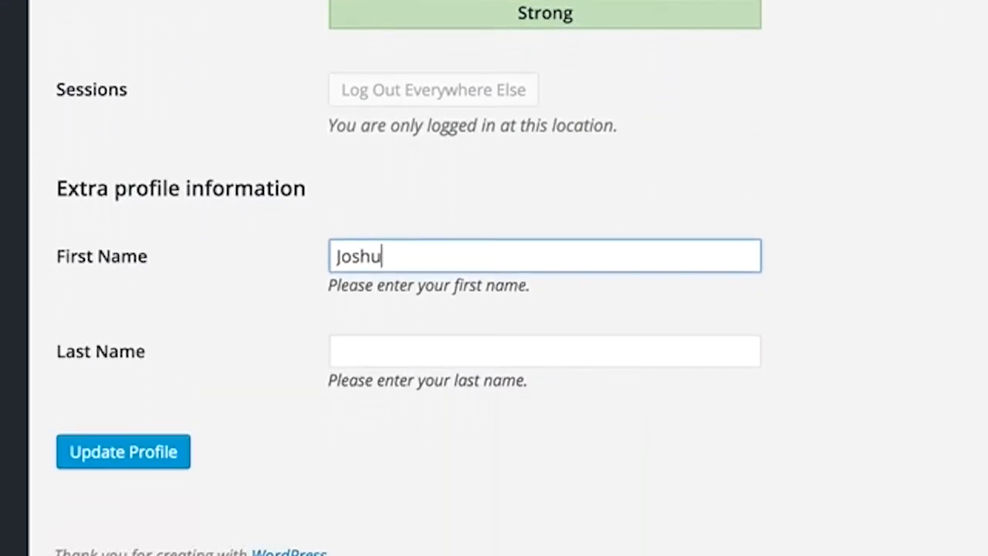
key(BackSpace)
key(BackSpace)
key(Tab)
text(Str)
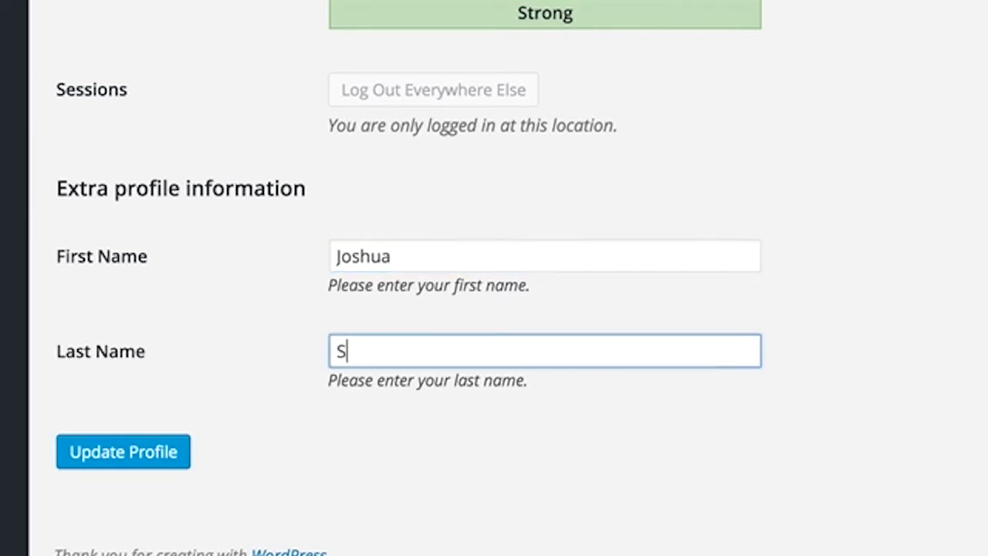
text(upp)
click(160, 467)
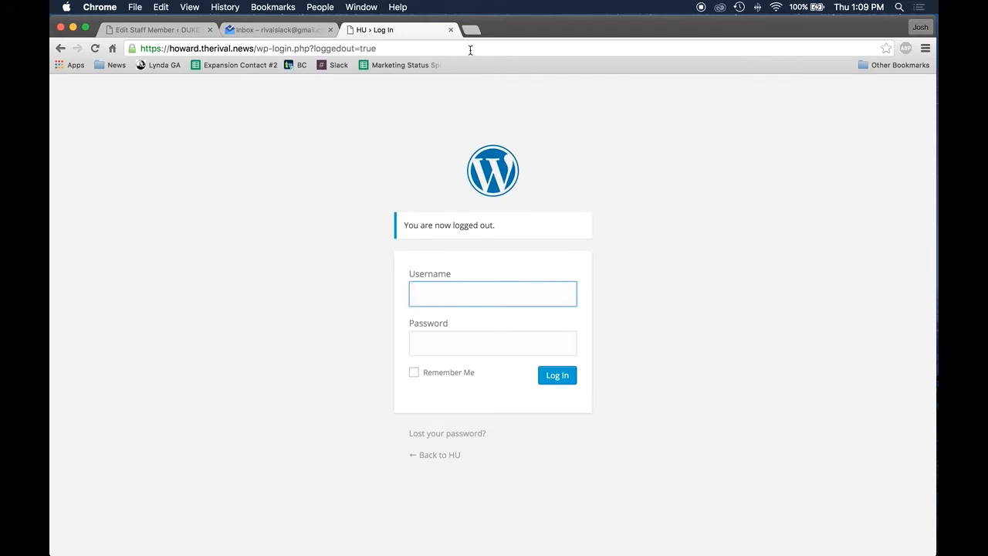
Go to howard.therival.news/wp-admin and bookmark the login page.
key(super+l)
text(google.com)
key(Return)
click(436, 54)
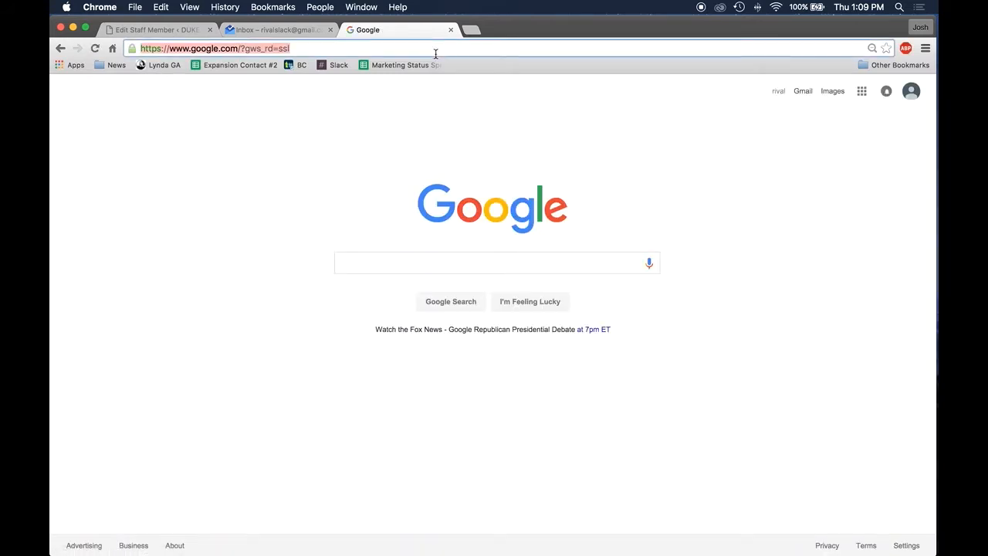
text(howard)
key(Right)
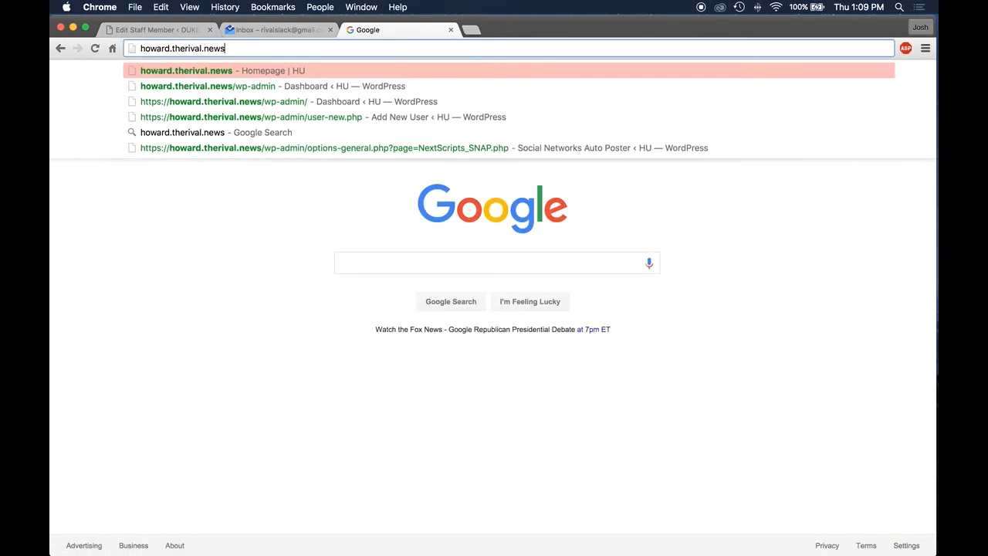
text(/wp-admin)
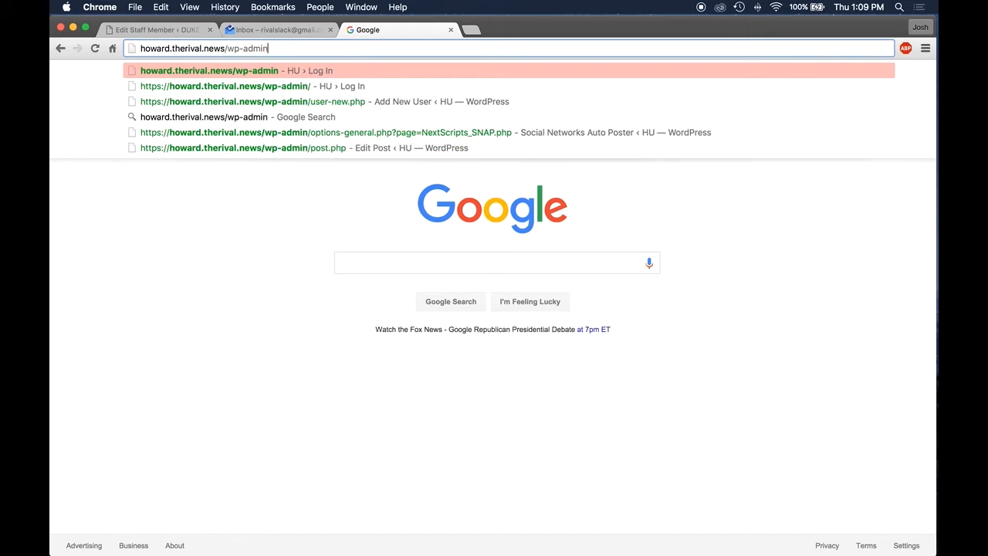
key(Return)
click(885, 48)
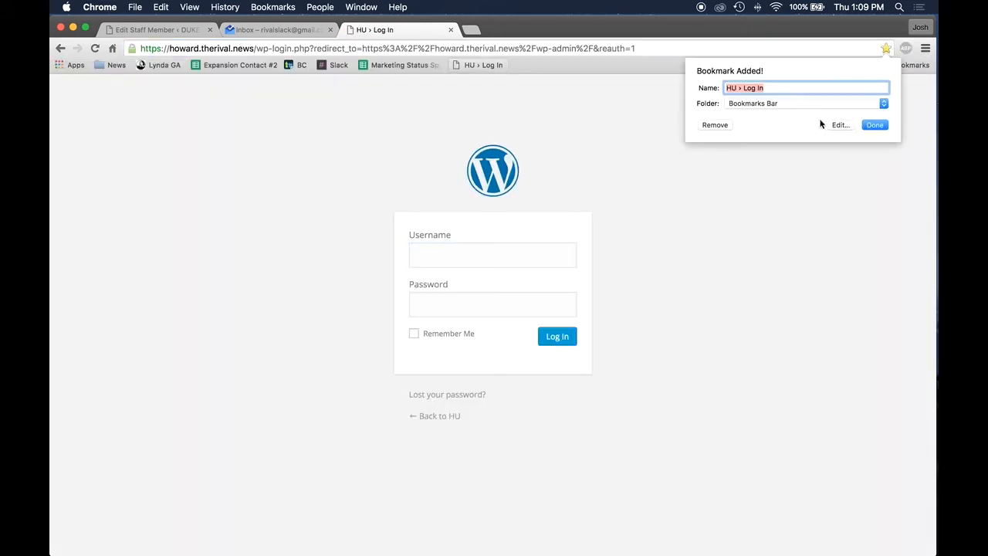
Sign in with the account's username and password.
text(joshuastrupp)
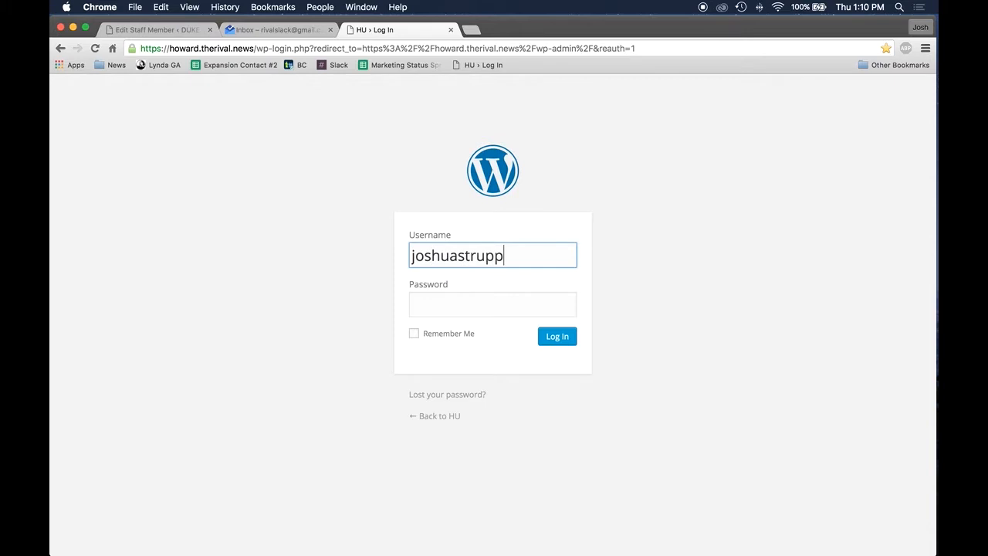
key(Tab)
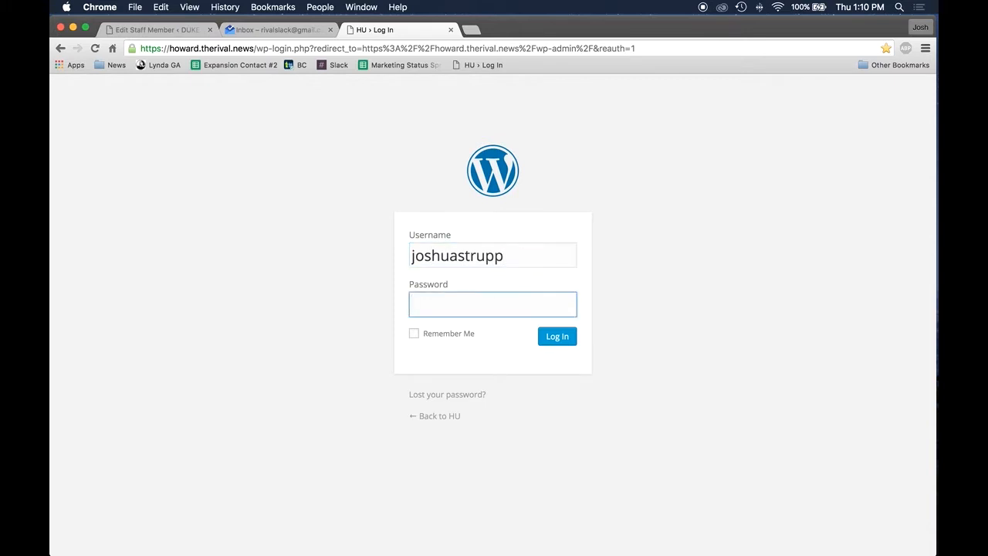
text(••••••••••••••)
key(Return)
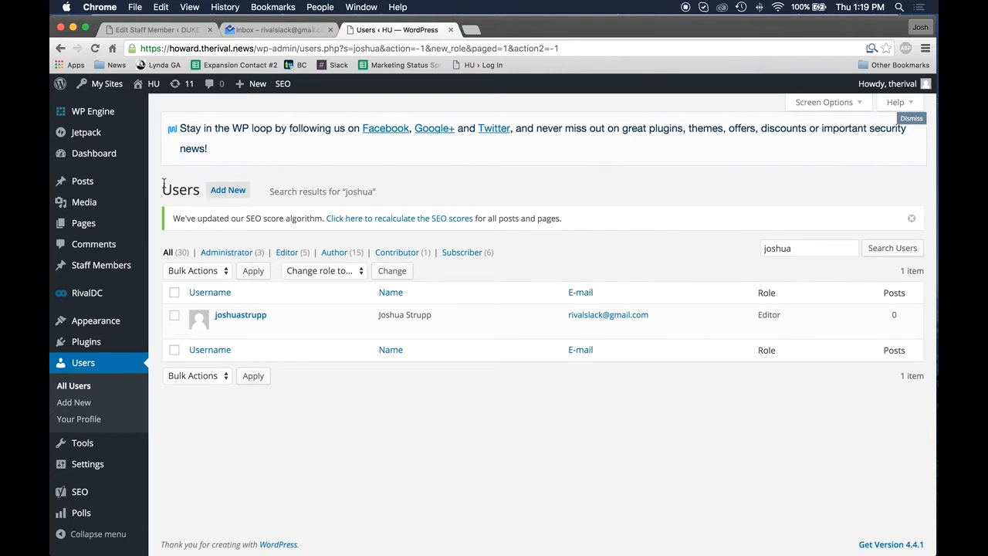
click(95, 185)
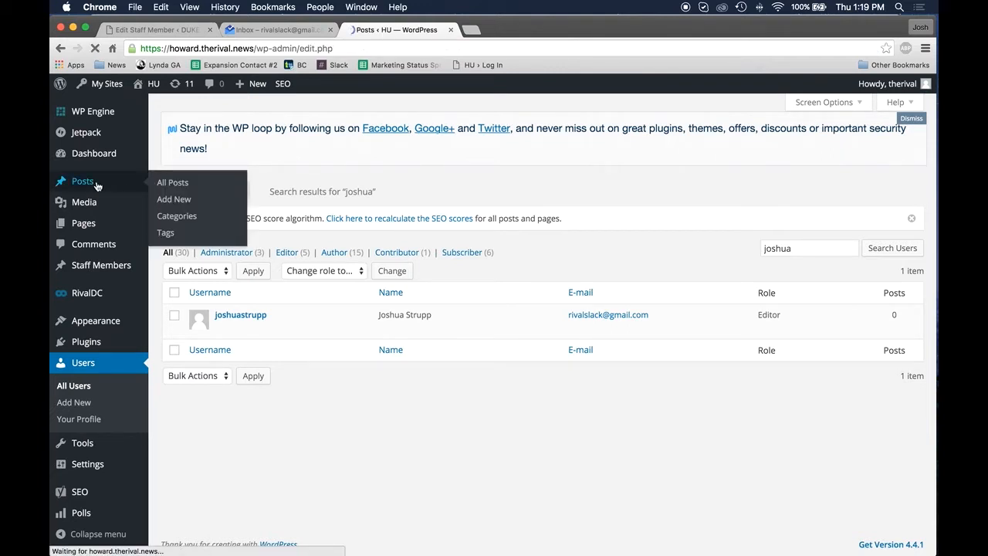
scroll(653, 310, down, 2)
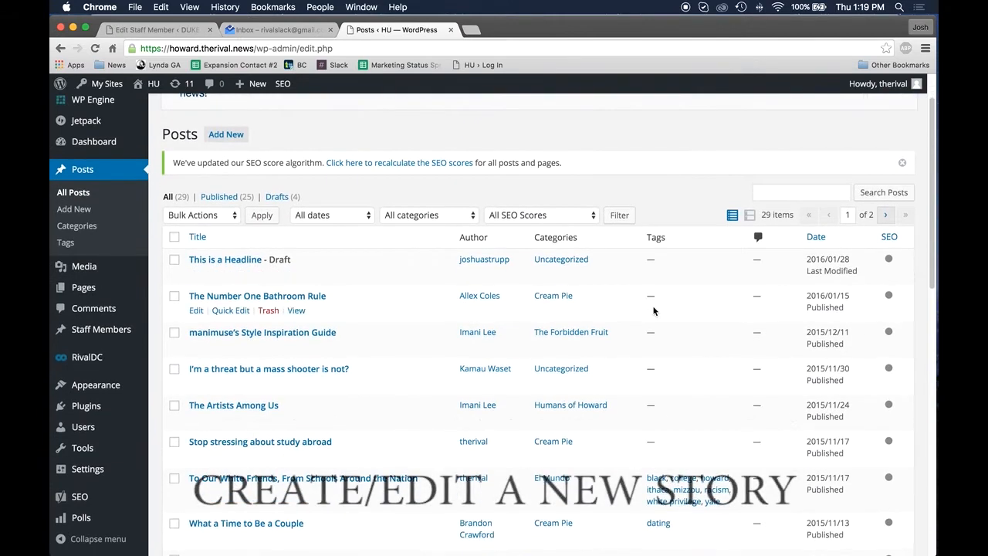
double_click(281, 263)
click(281, 260)
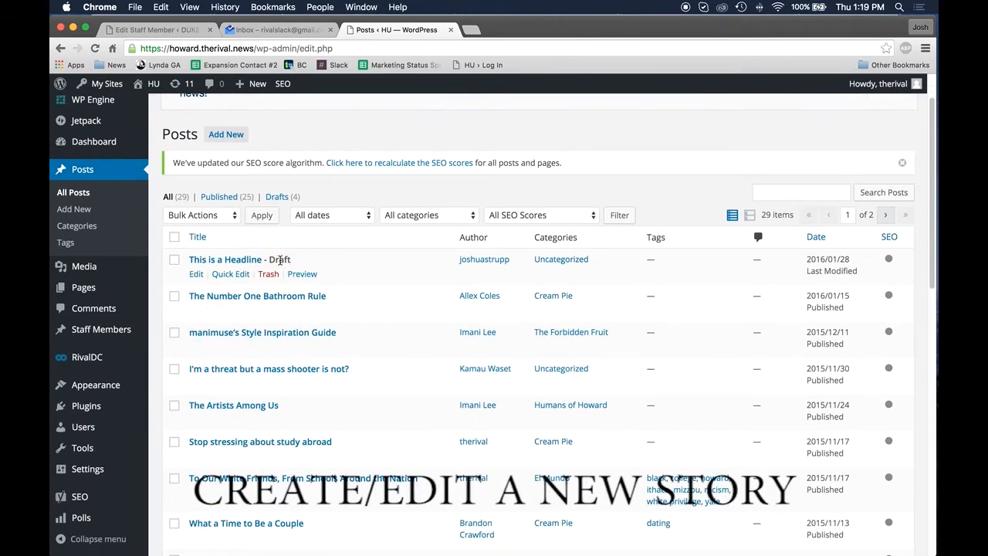
click(279, 198)
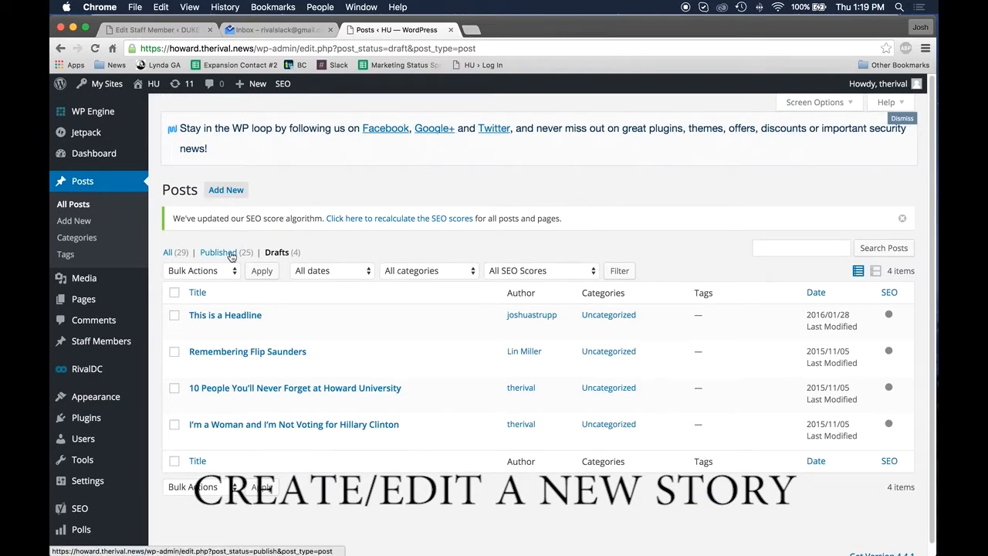
click(167, 252)
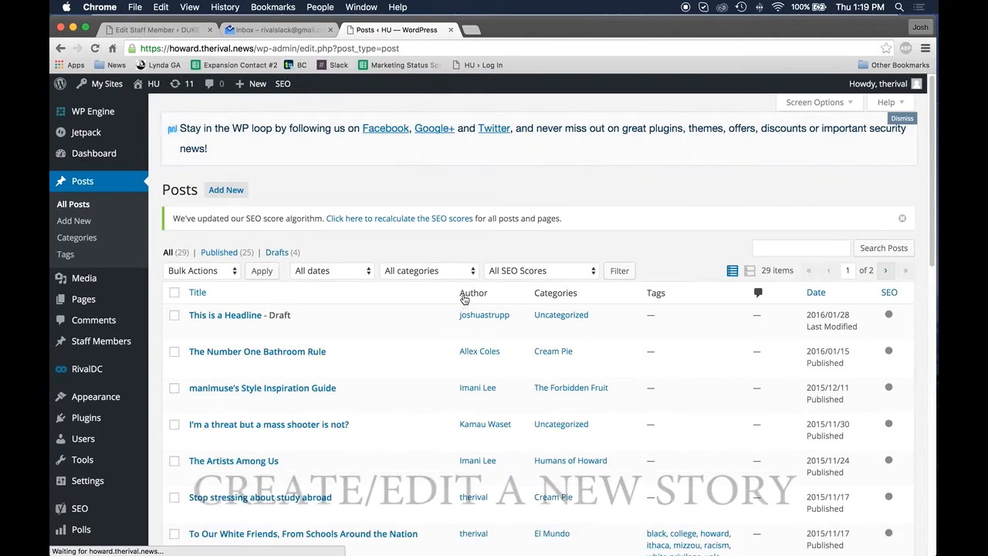
scroll(464, 300, down, 3)
click(446, 220)
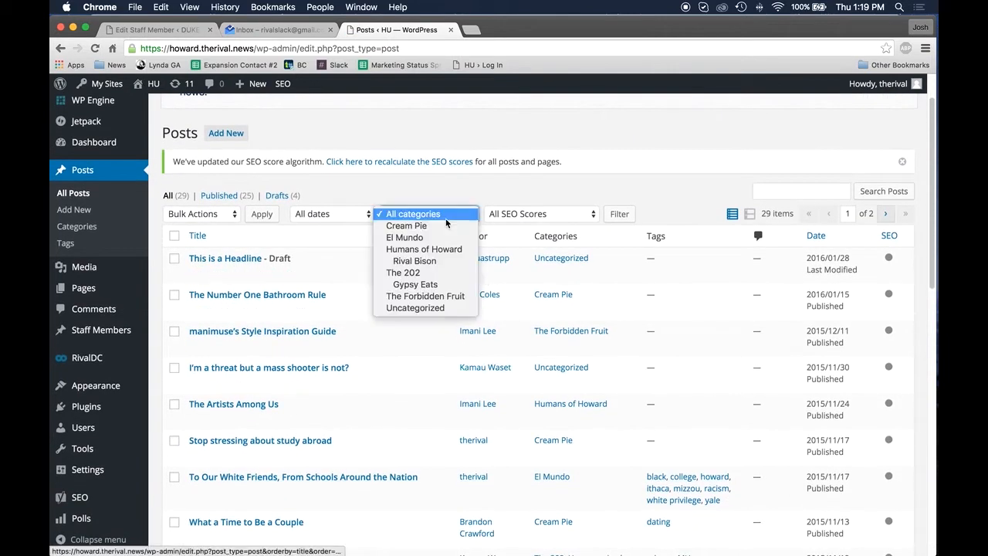
click(441, 198)
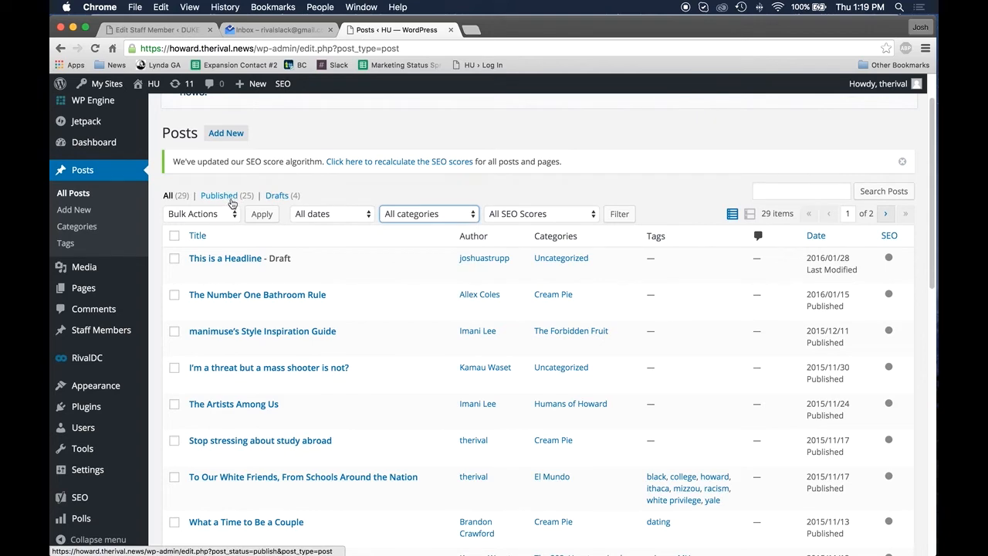
scroll(449, 411, down, 5)
scroll(449, 412, up, 5)
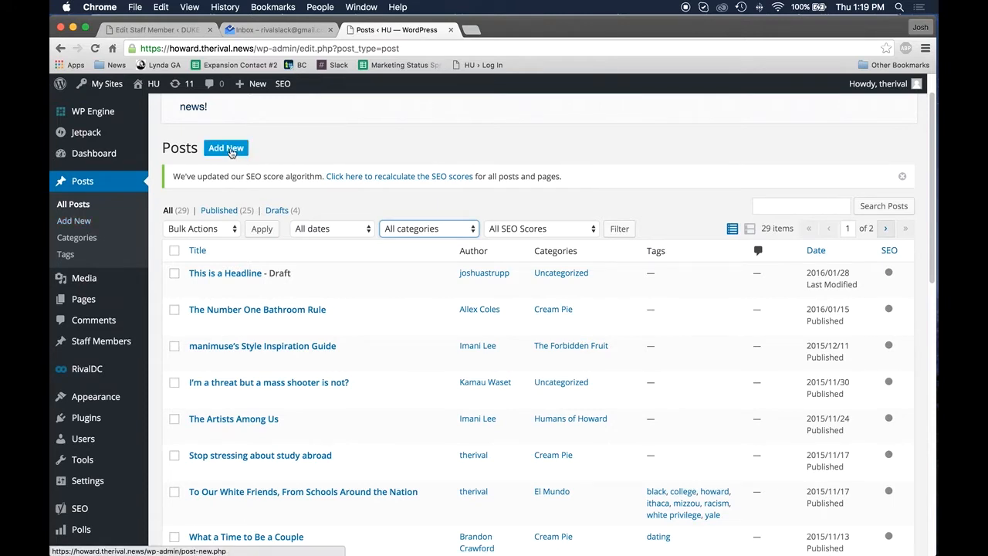
Via Posts > Add New, enter title 'This is a headline' and body 'This is where your story would go.'.
click(78, 223)
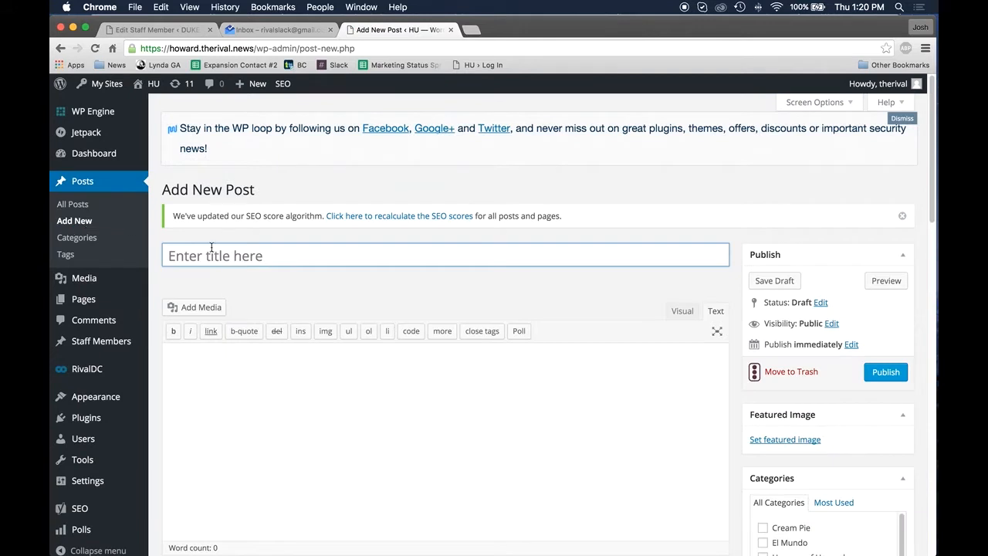
scroll(401, 351, down, 1)
text(This is a headline)
click(388, 433)
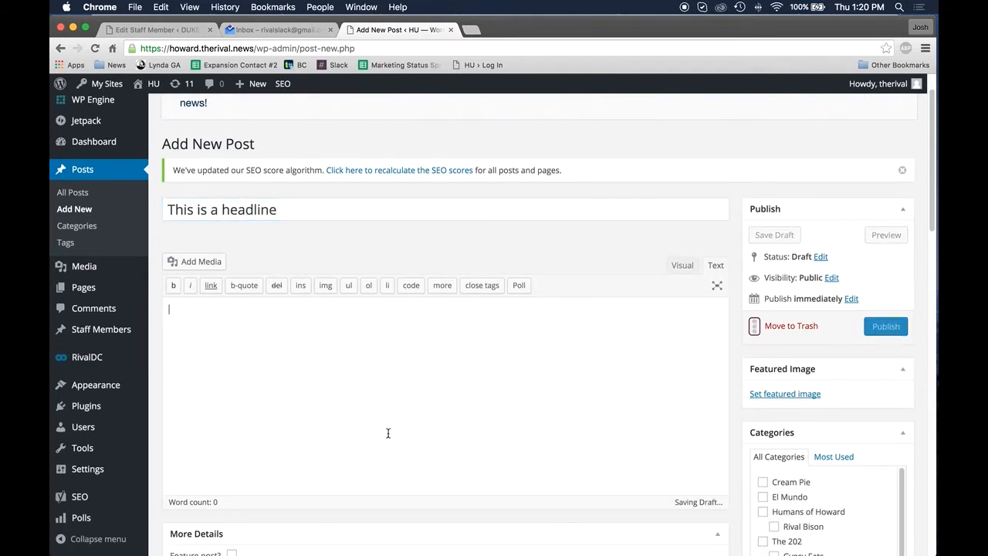
text(This is where your story )
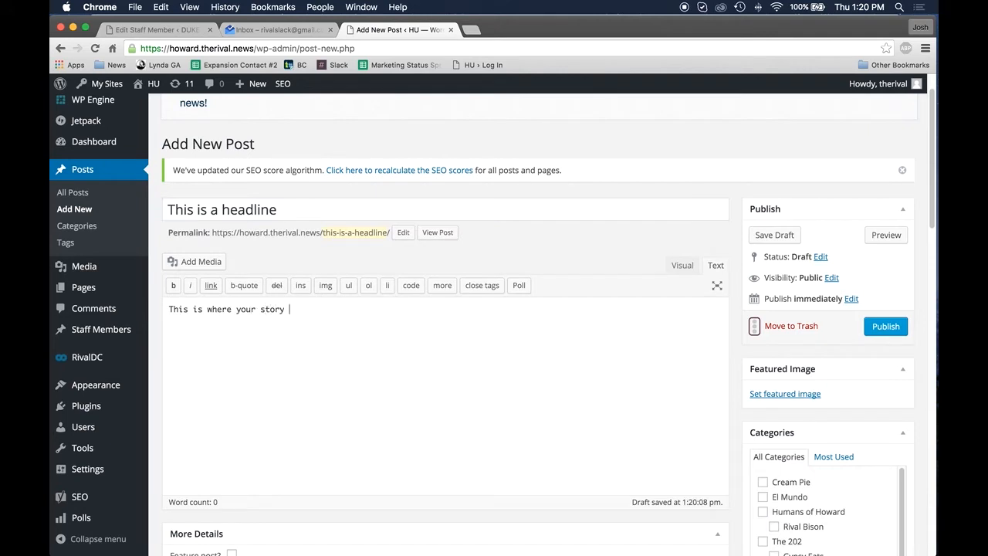
text(would go.)
scroll(563, 497, down, 3)
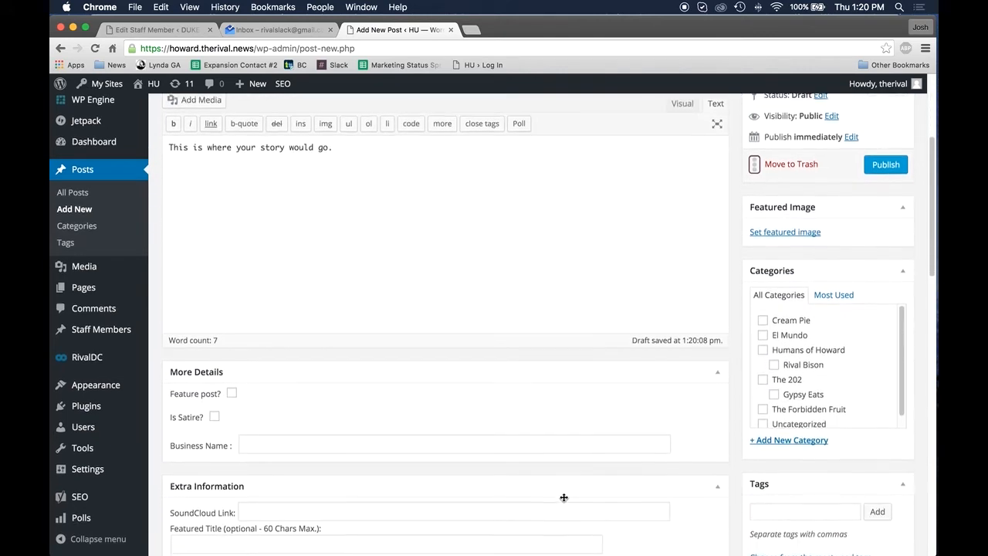
Upload a photo from the computer and set it as the post's featured image.
click(784, 224)
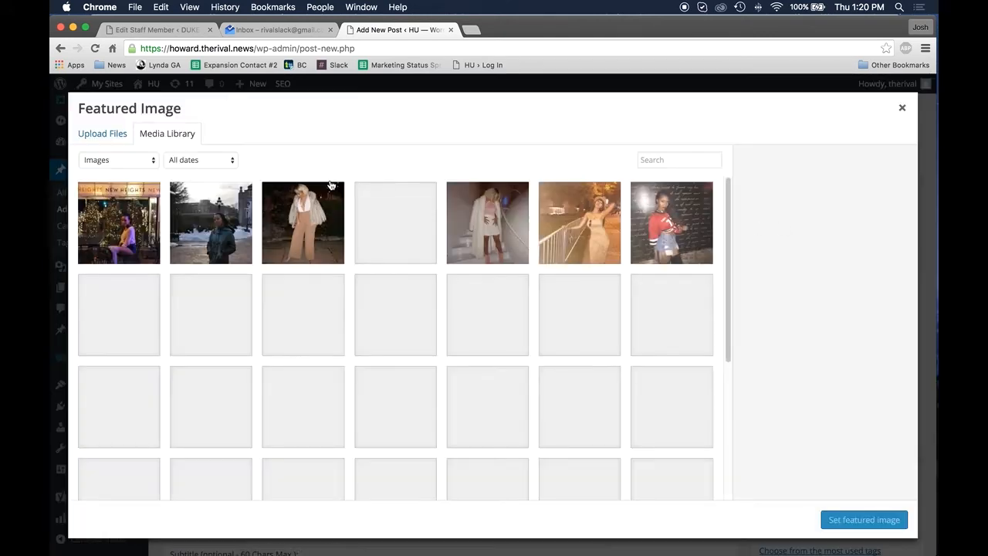
click(108, 136)
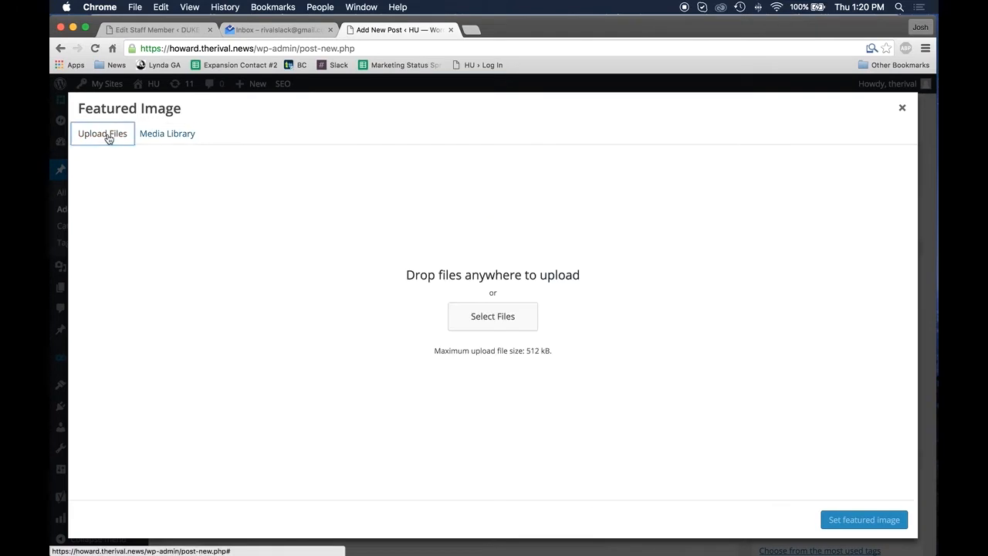
click(474, 315)
click(485, 189)
double_click(485, 189)
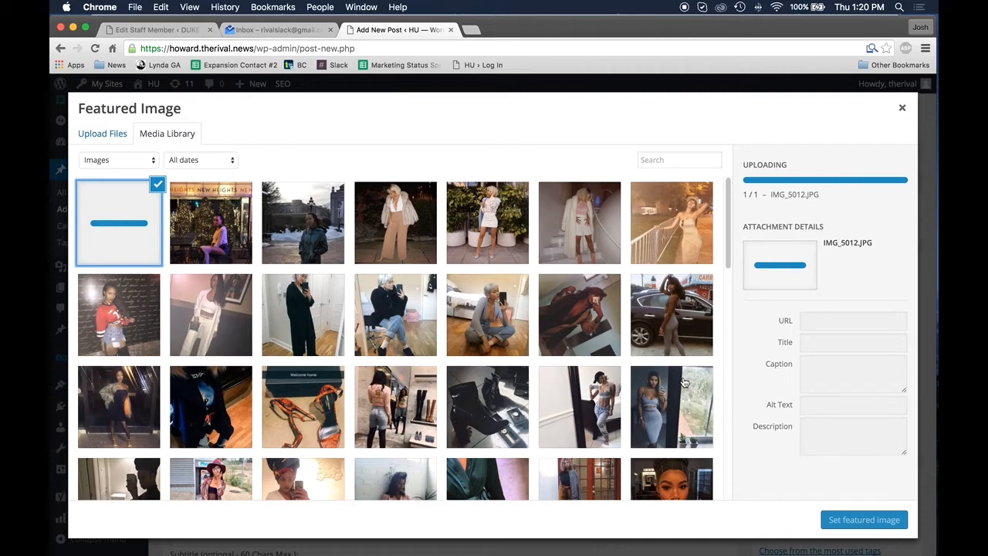
click(856, 520)
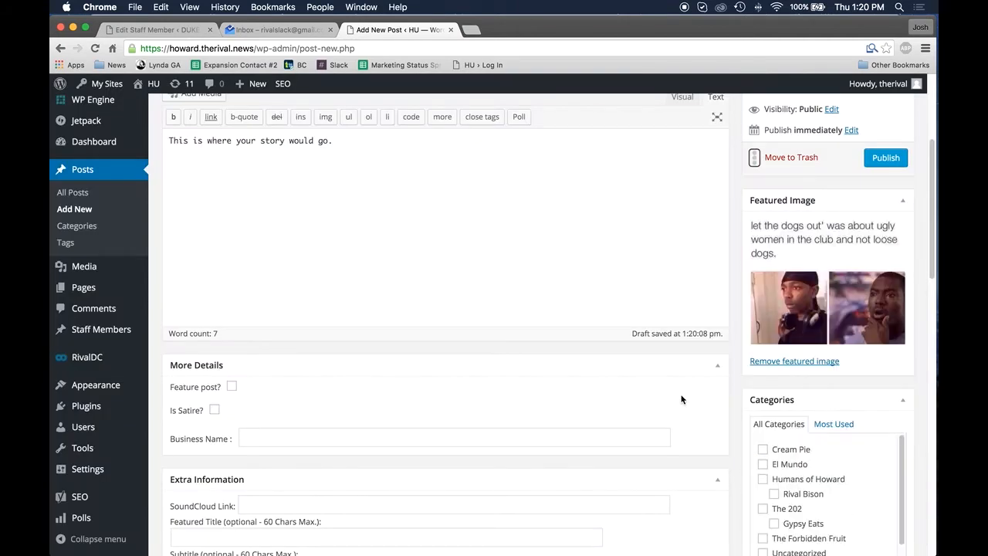
Tick the Humans of Howard category and the Is Satire? option.
scroll(692, 403, down, 4)
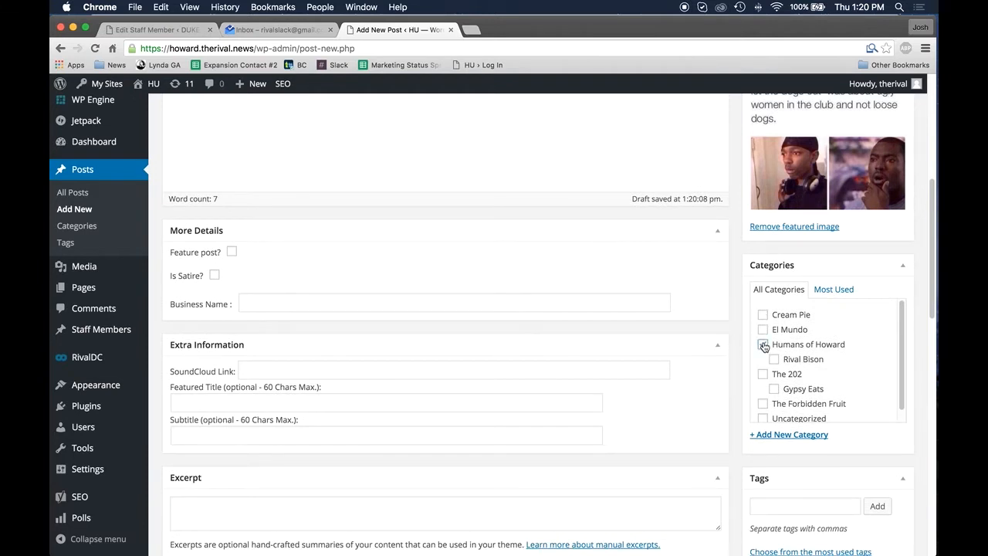
click(232, 255)
click(214, 275)
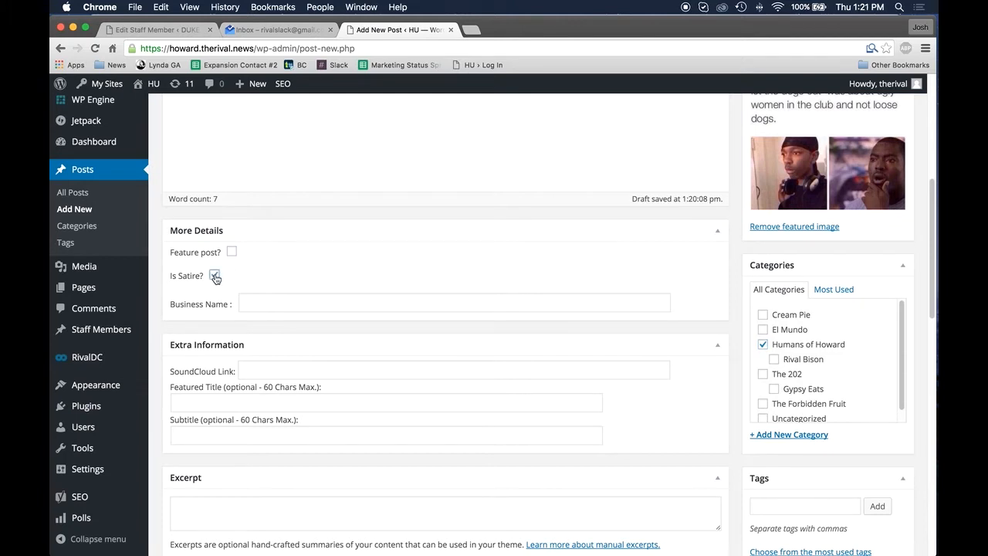
scroll(318, 278, up, 5)
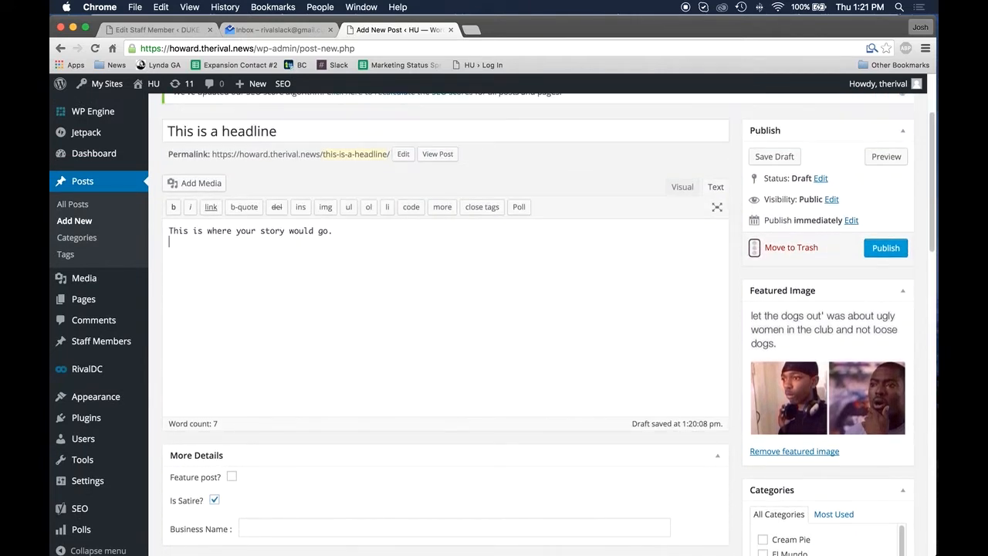
Add an underscore divider and the note that the article is meant to be satirical in nature.
text(___________  )
text(This article is meant)
text(e satirical in nature.)
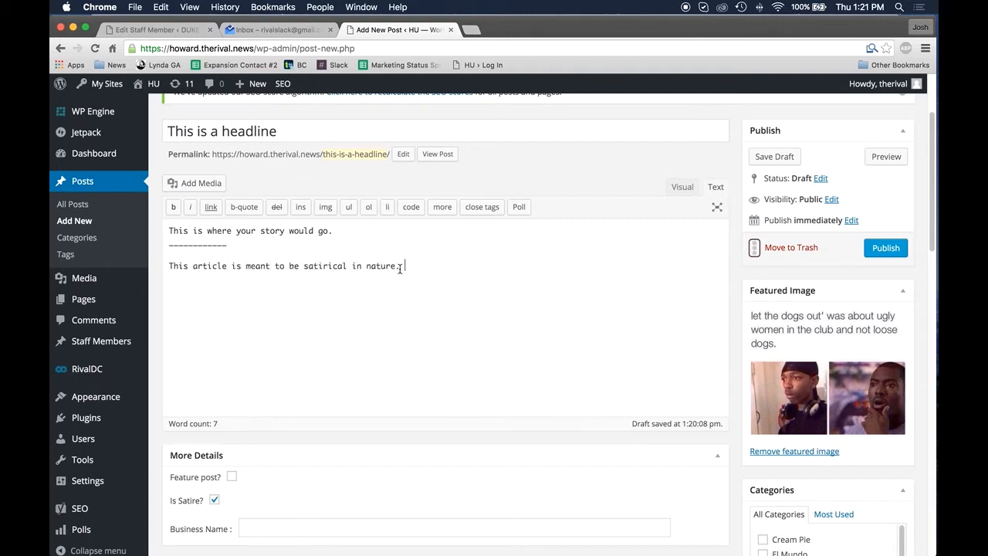
scroll(400, 268, down, 5)
scroll(399, 269, down, 1)
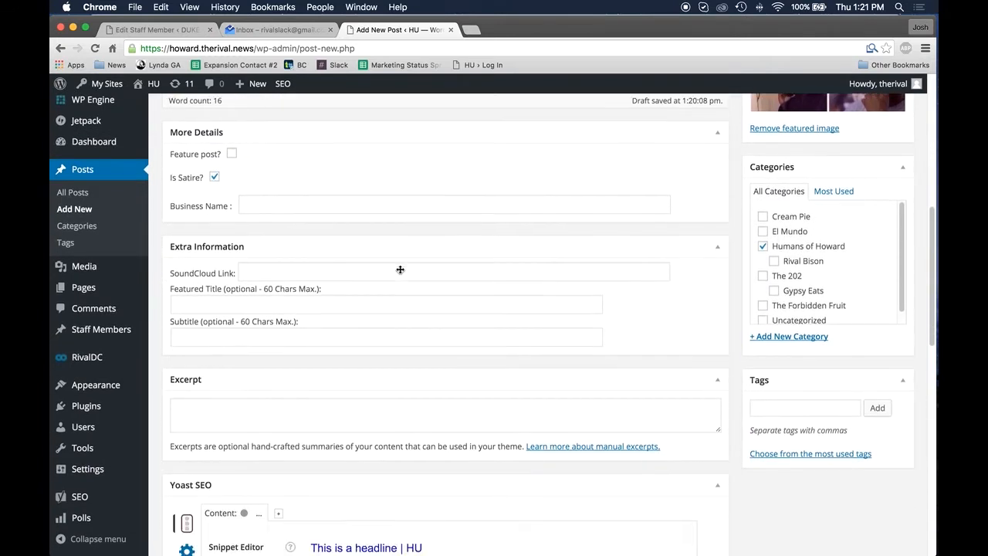
Enter 'This is a subtitle.' in the Subtitle field under Extra Information.
click(345, 211)
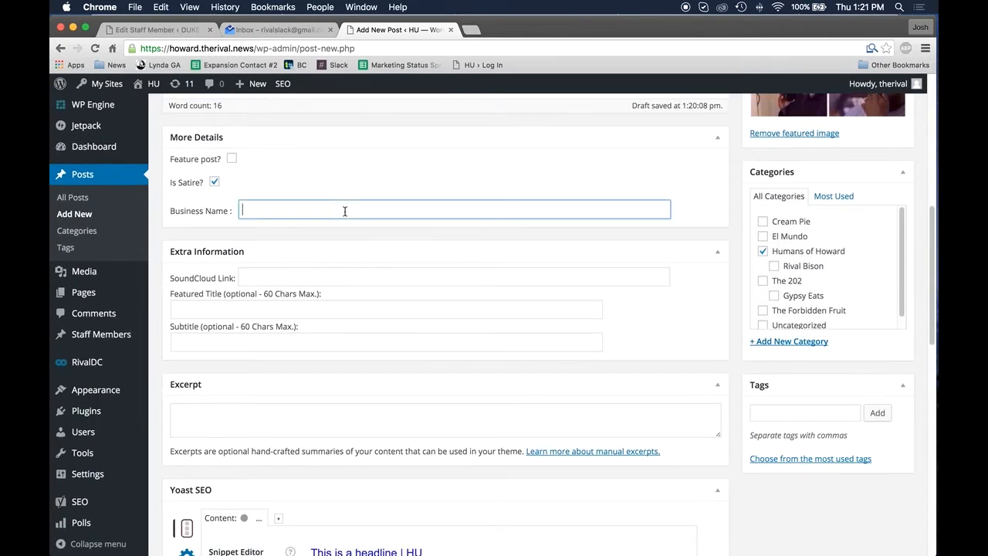
click(289, 277)
click(230, 309)
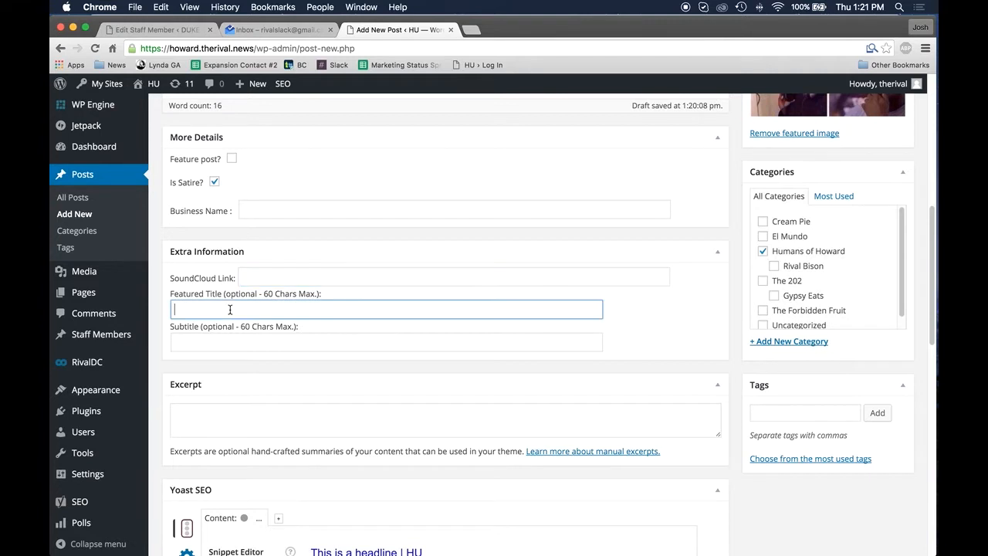
click(220, 340)
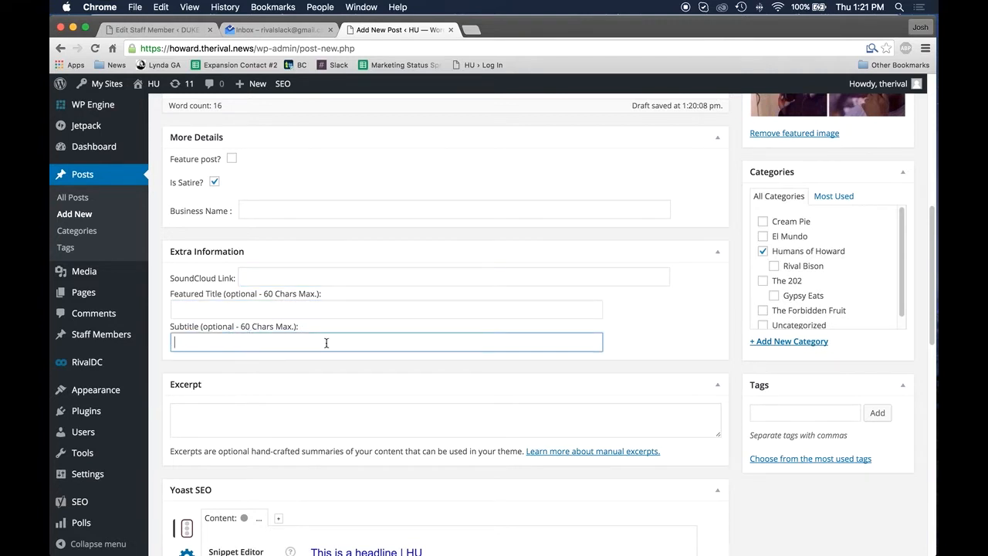
text(This is a subtitle.)
In a new tab, load the duke site, open the 'Iggy GTFO' article, then return to the draft.
click(470, 29)
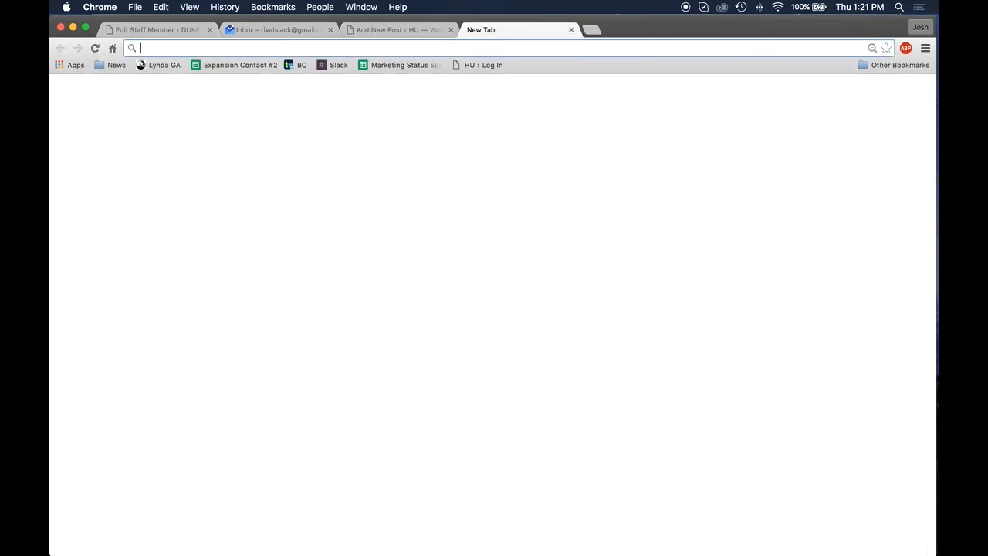
text(duke)
key(Return)
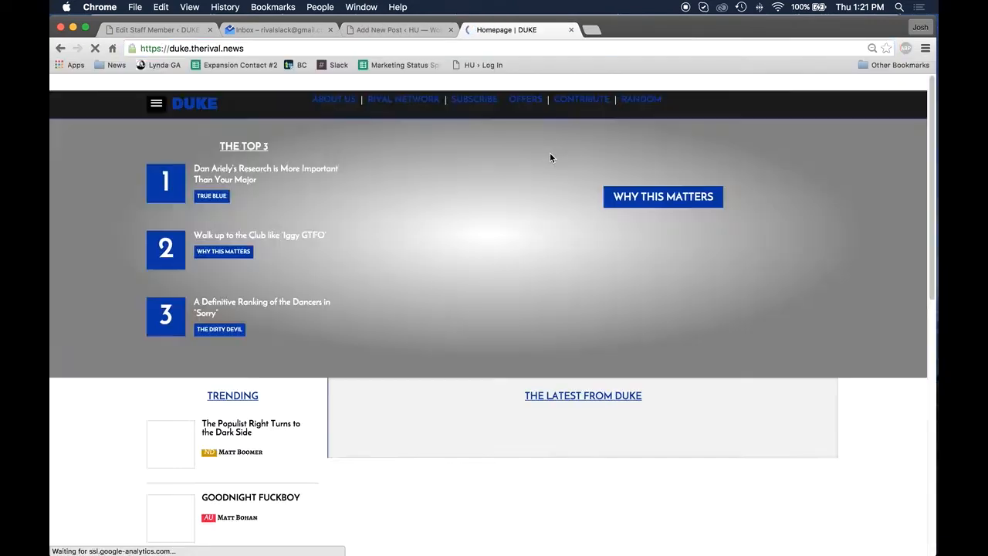
scroll(500, 403, down, 8)
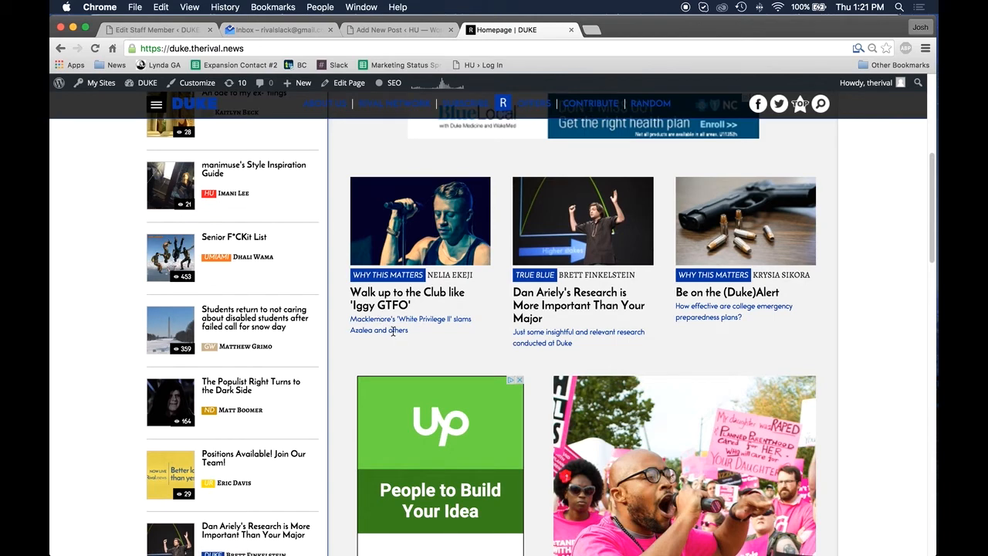
click(461, 241)
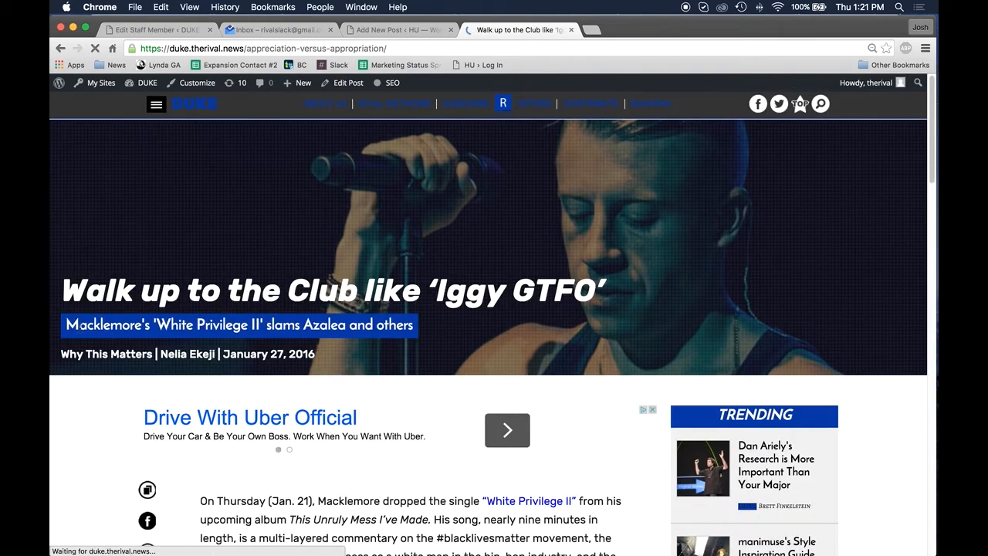
click(378, 31)
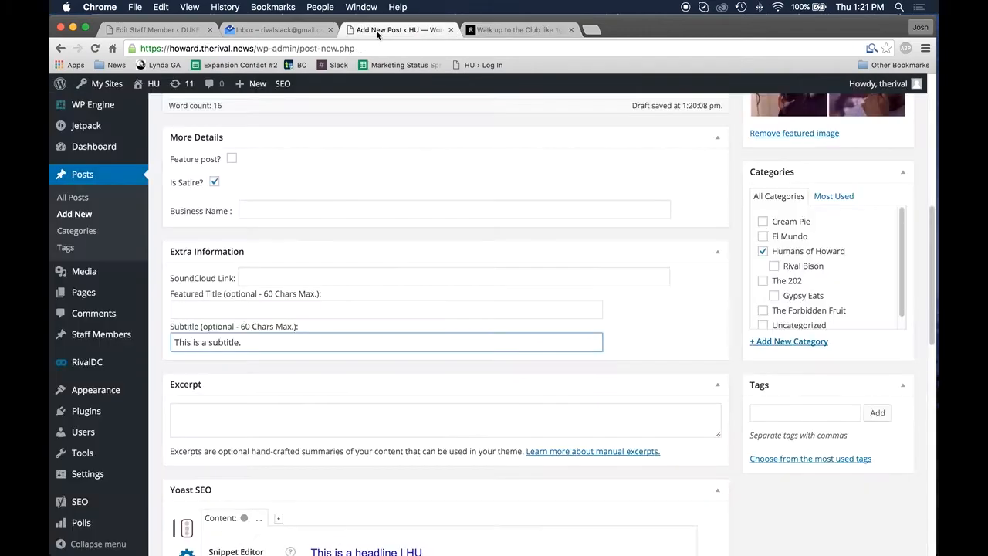
Scroll down the Iggy GTFO post's edit screen past the Excerpt field to the Yoast SEO box.
scroll(347, 425, down, 5)
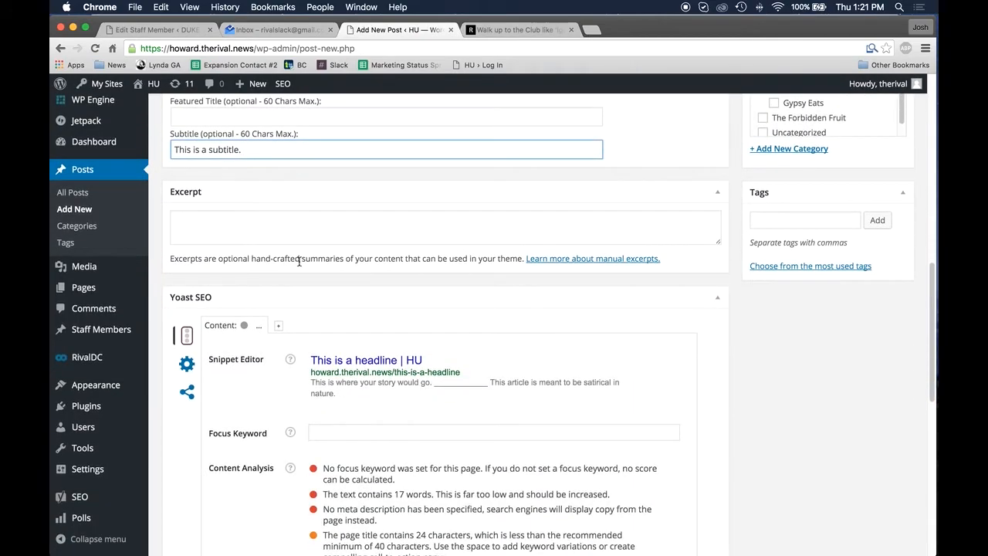
click(270, 225)
scroll(301, 325, down, 3)
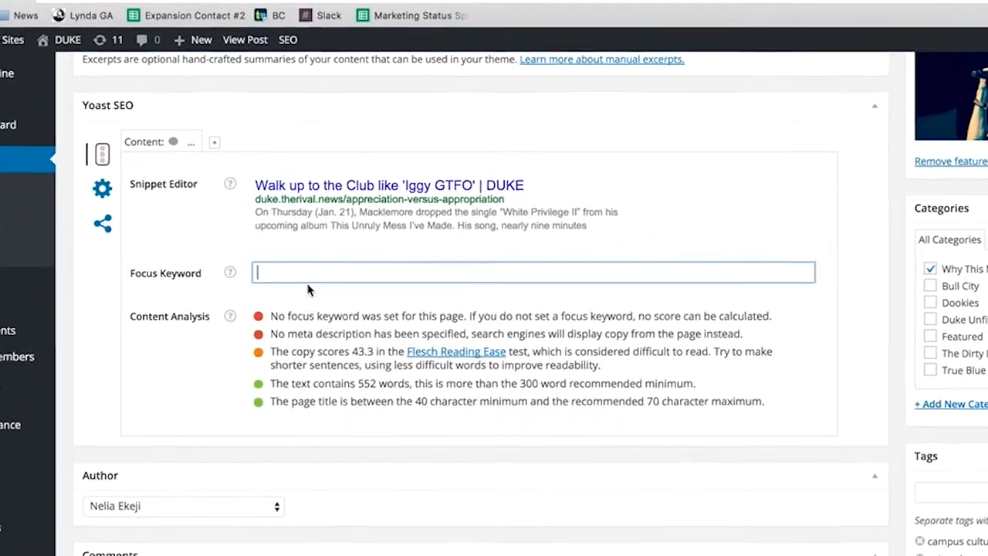
Enter Macklemore as the Yoast SEO focus keyword.
text(Macl)
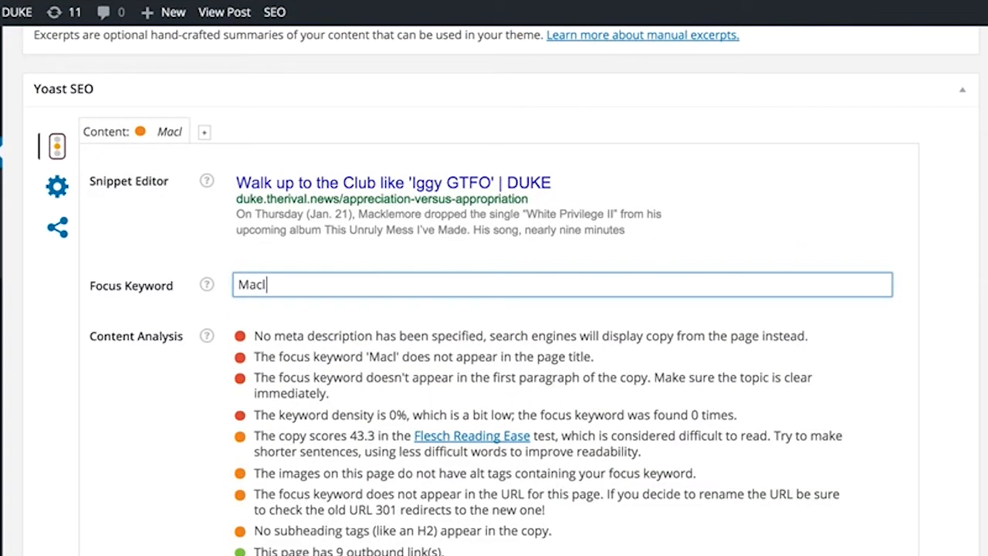
key(BackSpace)
text(klemore)
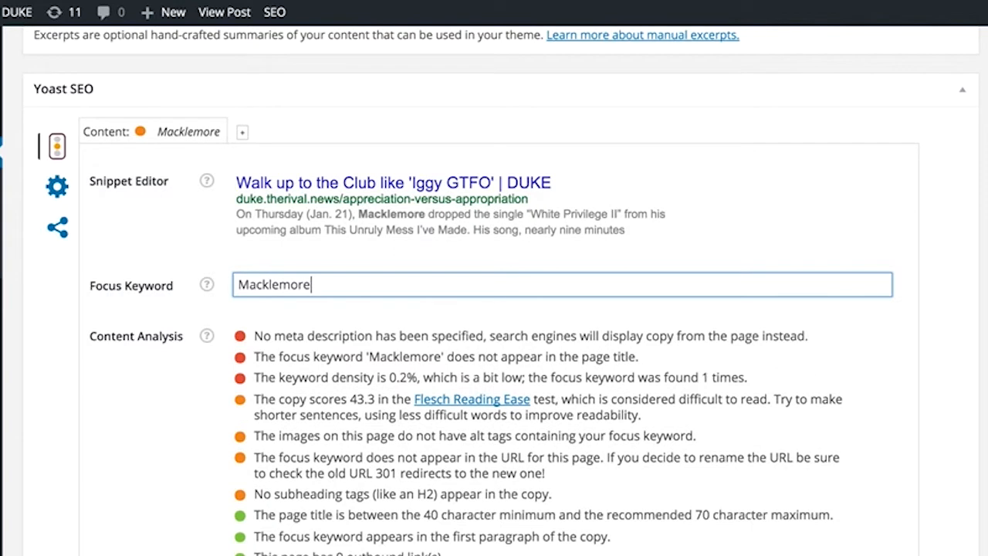
click(104, 446)
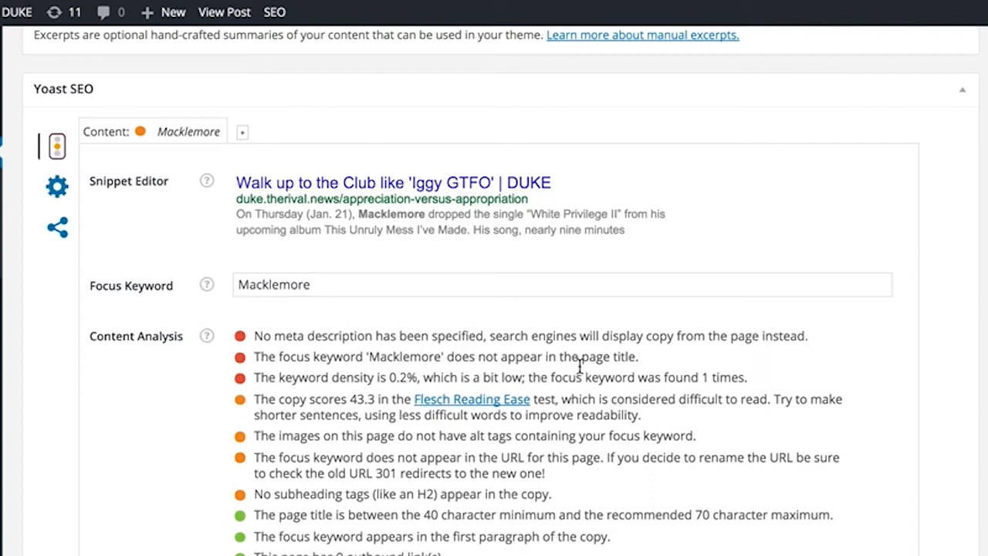
Set the snippet SEO title to 'Appreciation vs. Appropriation with Macklemore | DUKE'.
click(456, 183)
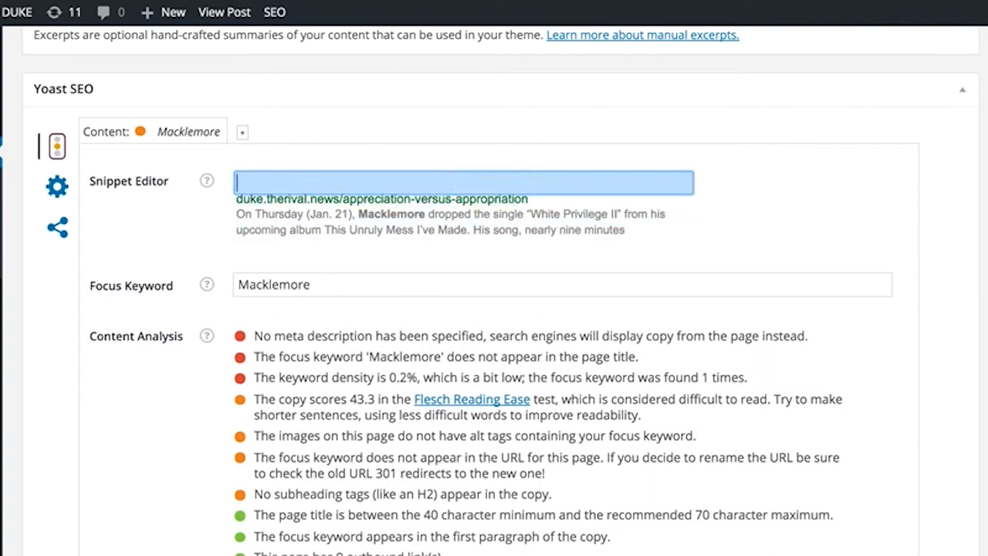
text(Appreciation)
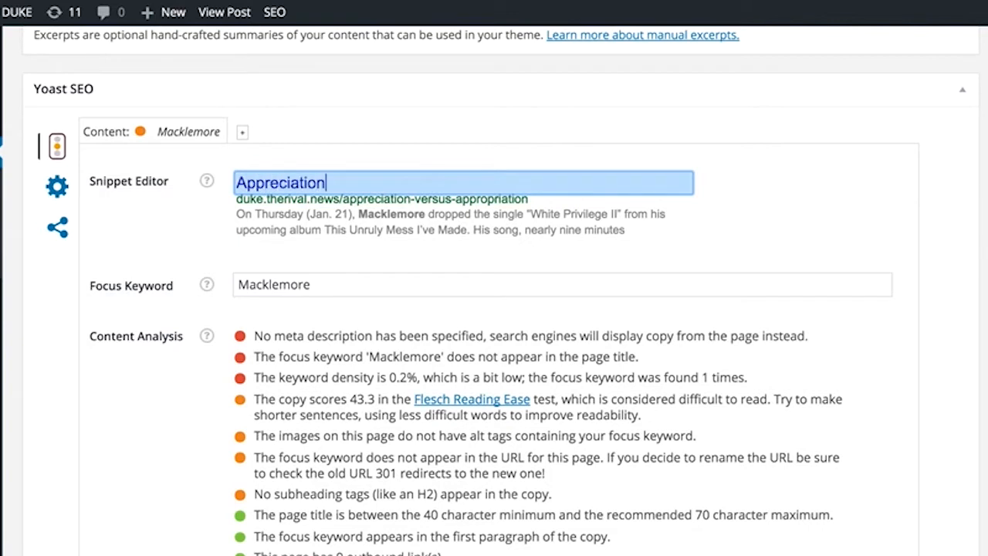
text( vs. Appropriatio)
key(BackSpace)
text(riation with)
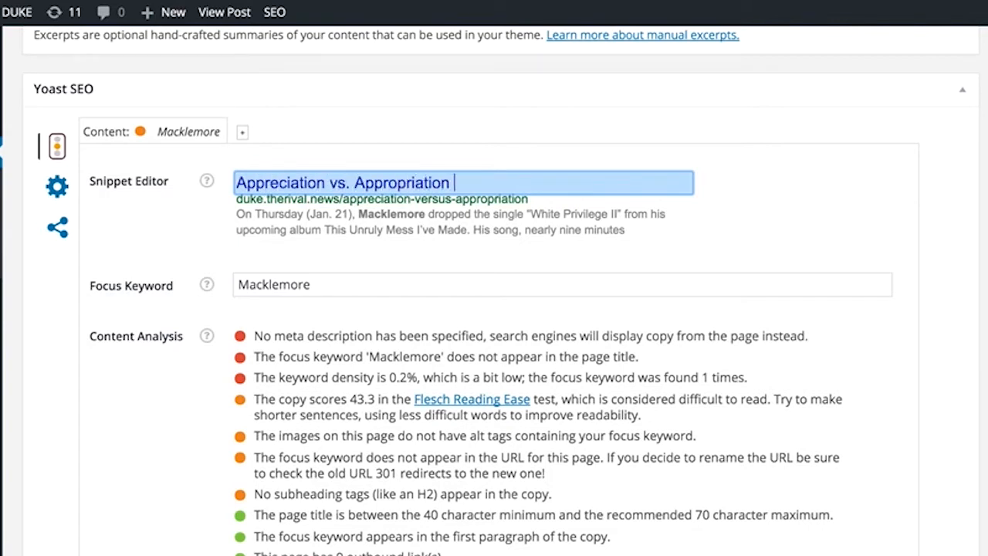
text( Mackle)
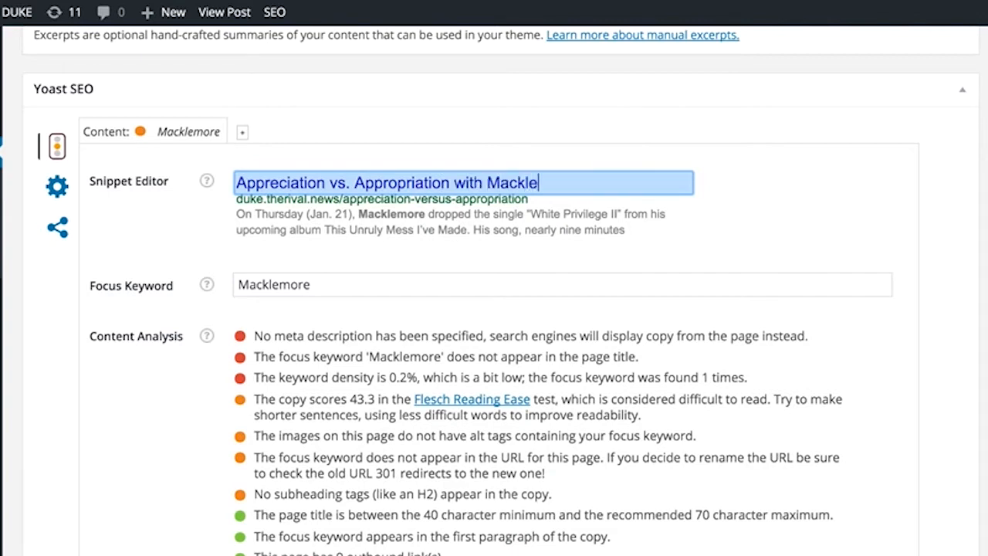
text(more | DUKE)
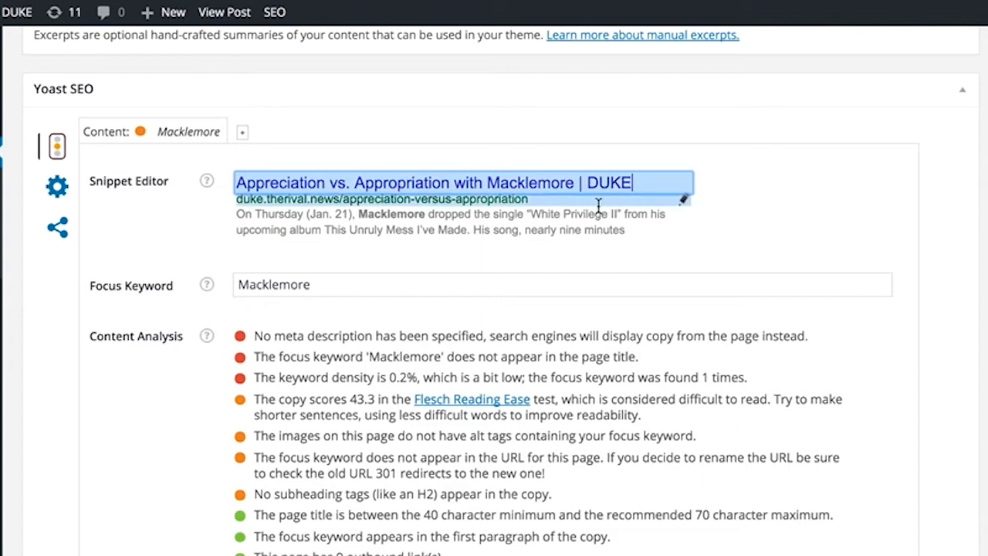
click(758, 233)
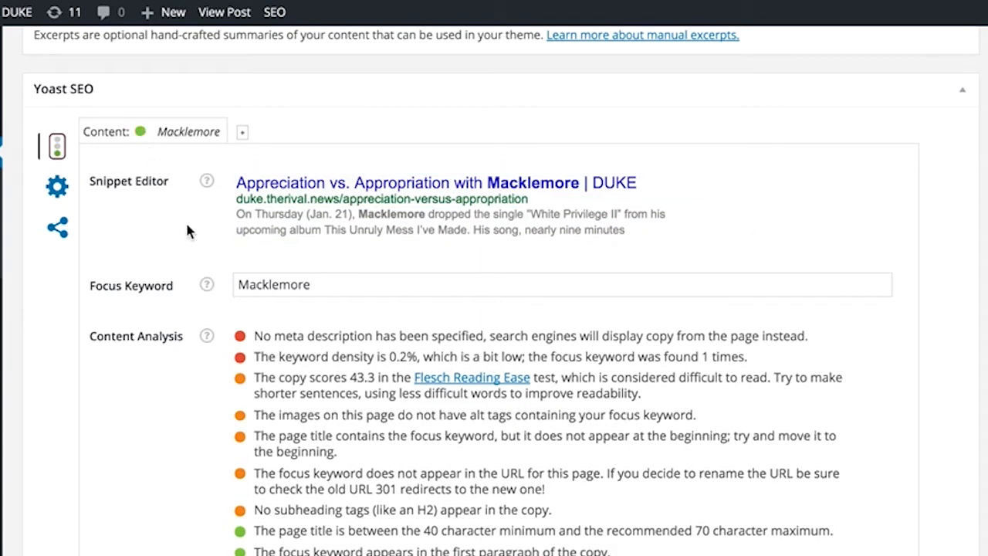
double_click(288, 285)
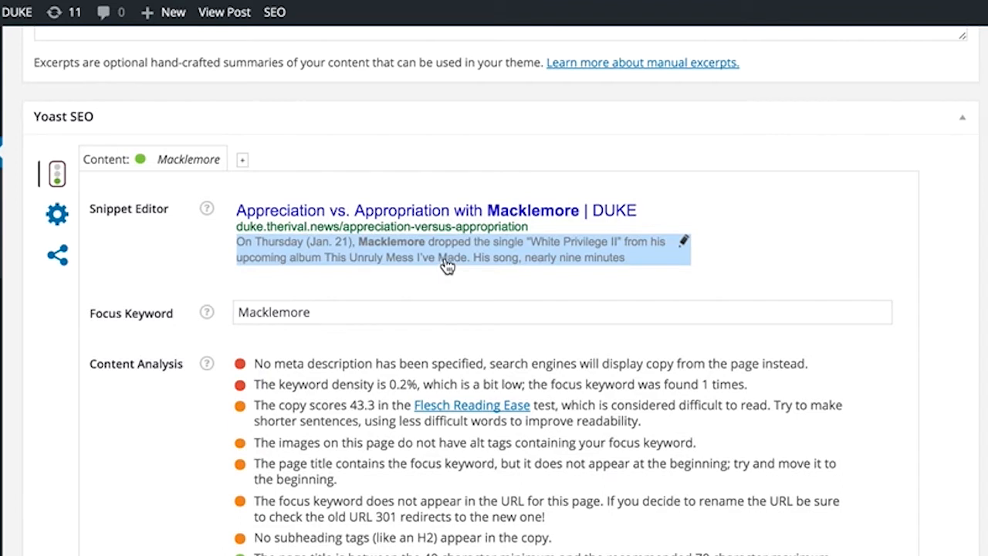
Write the meta description 'A deep look into Macklemore's "White Privilege II" and why Iggy and Miley are doing it all wrong.'.
click(446, 265)
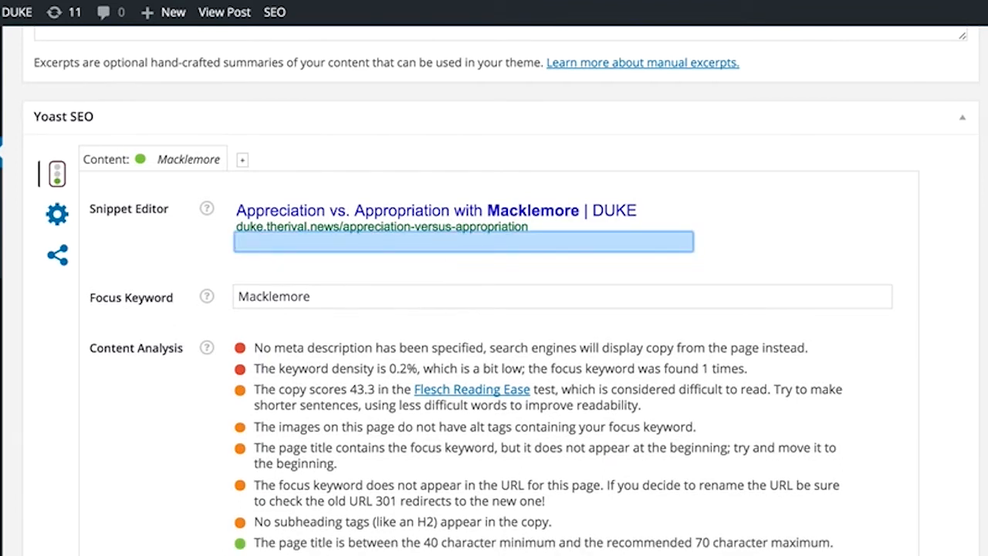
text(A deep look into Macklemore)
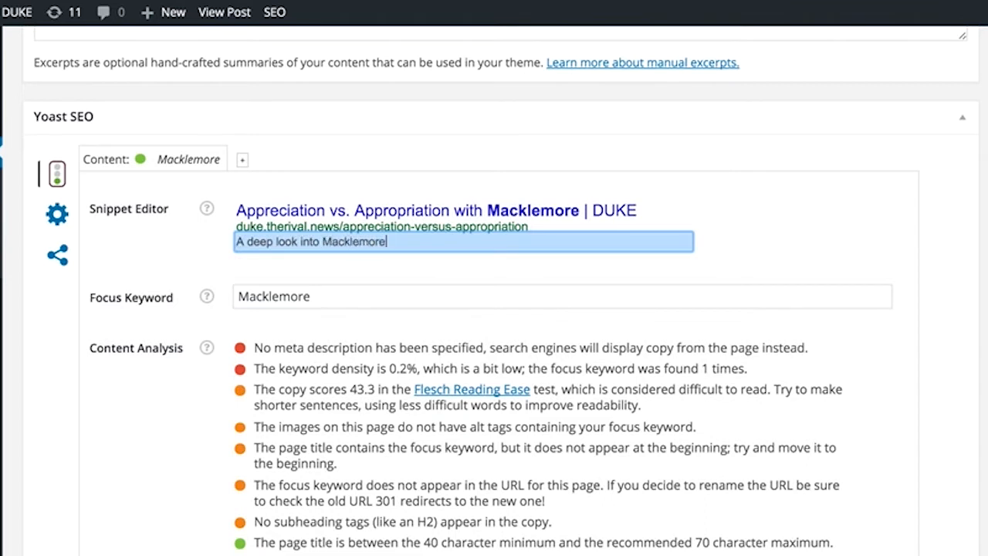
text('s "White Priviledge II")
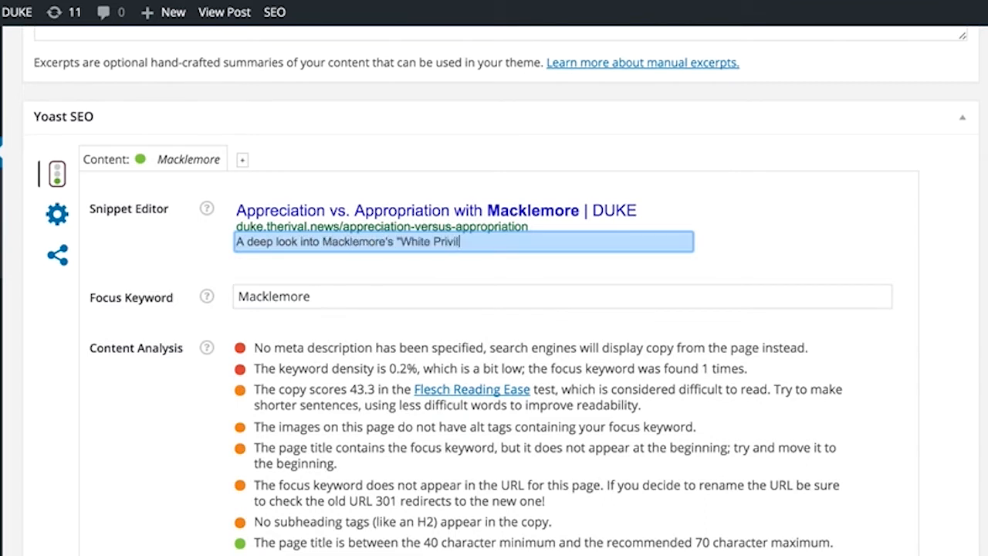
right_click(460, 241)
click(498, 242)
key(BackSpace)
key(BackSpace)
key(BackSpace)
key(BackSpace)
key(BackSpace)
key(BackSpace)
key(BackSpace)
key(BackSpace)
drag(448, 241, 401, 242)
text(White Privilege II" and why Iggy and)
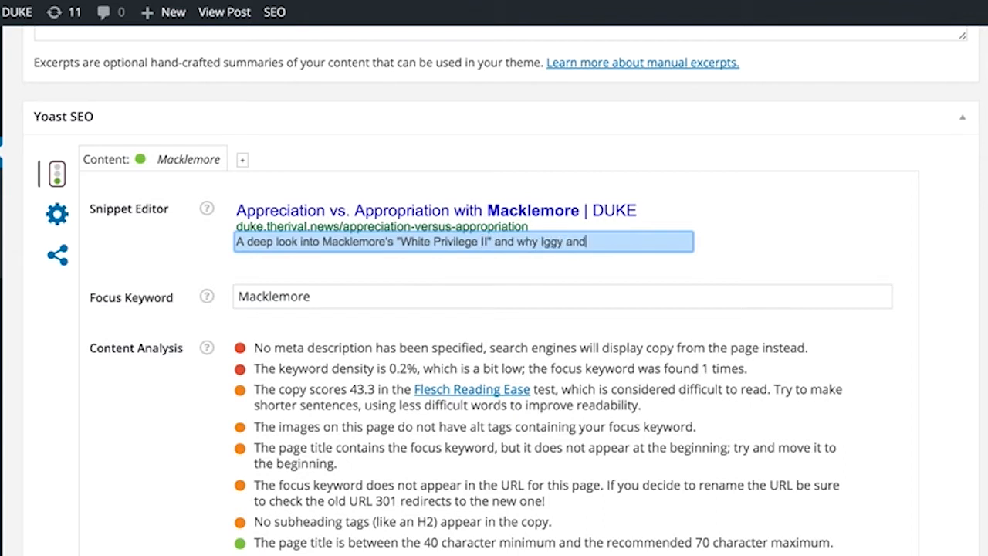
text( Miley are doing it all wrong.)
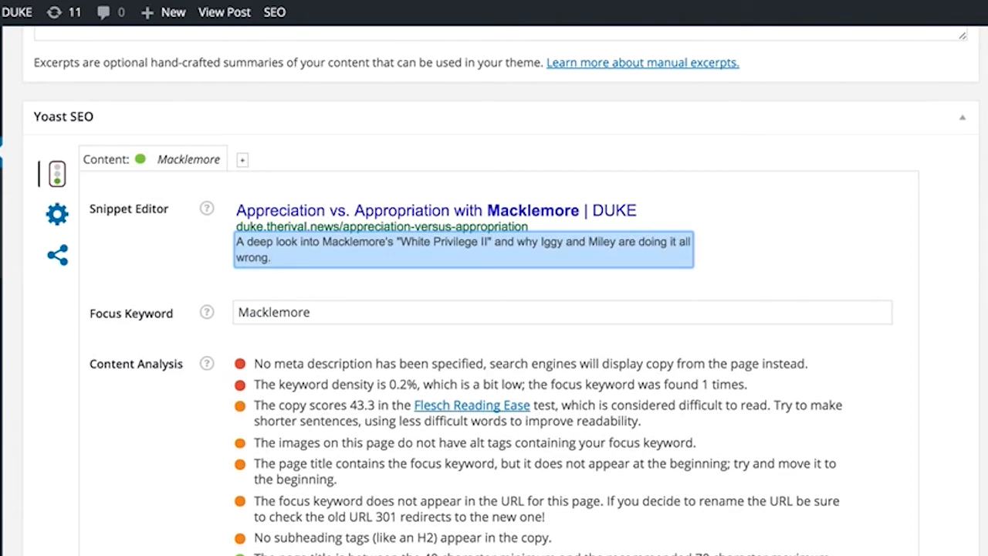
click(807, 261)
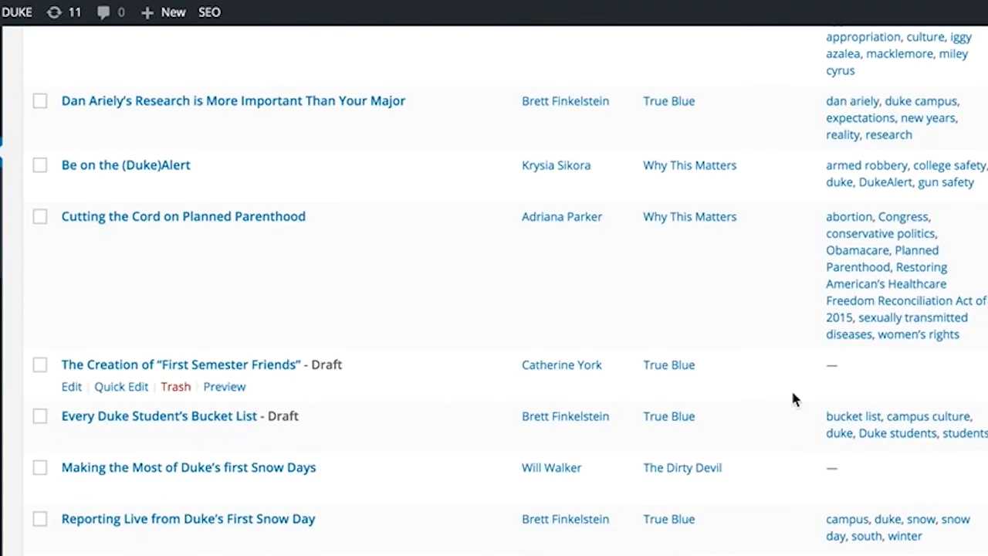
scroll(793, 400, up, 1)
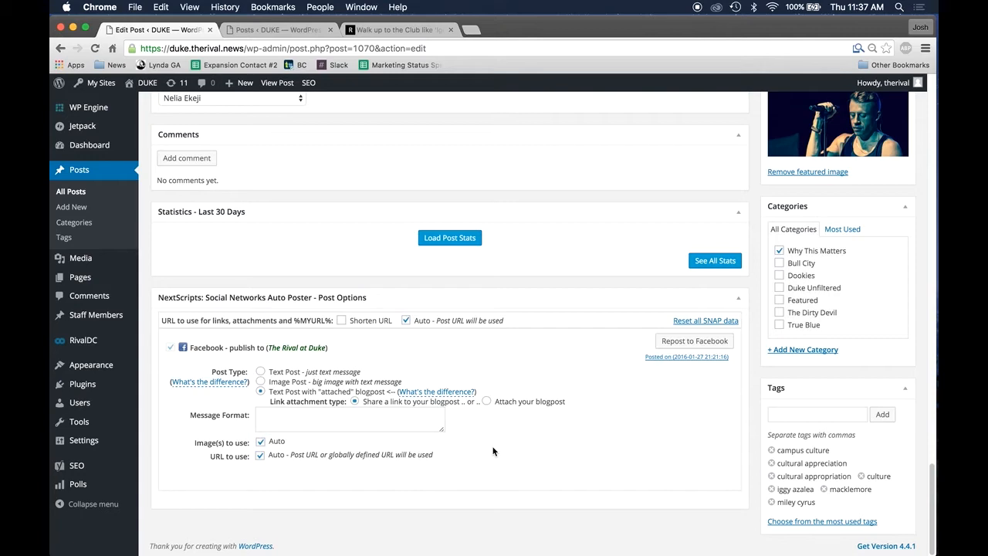
Switch to The Rival at Duke Facebook page and highlight an auto-shared article post.
click(306, 417)
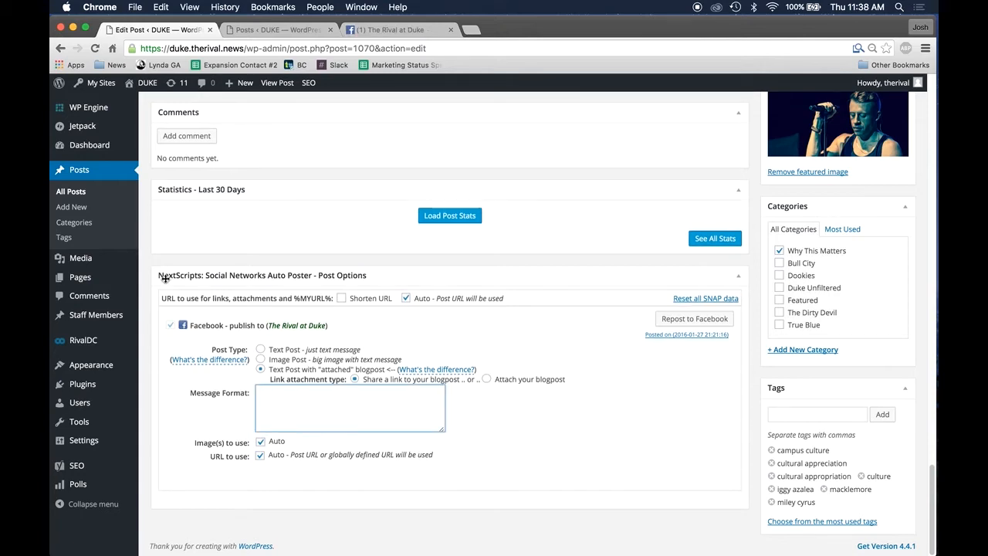
click(367, 29)
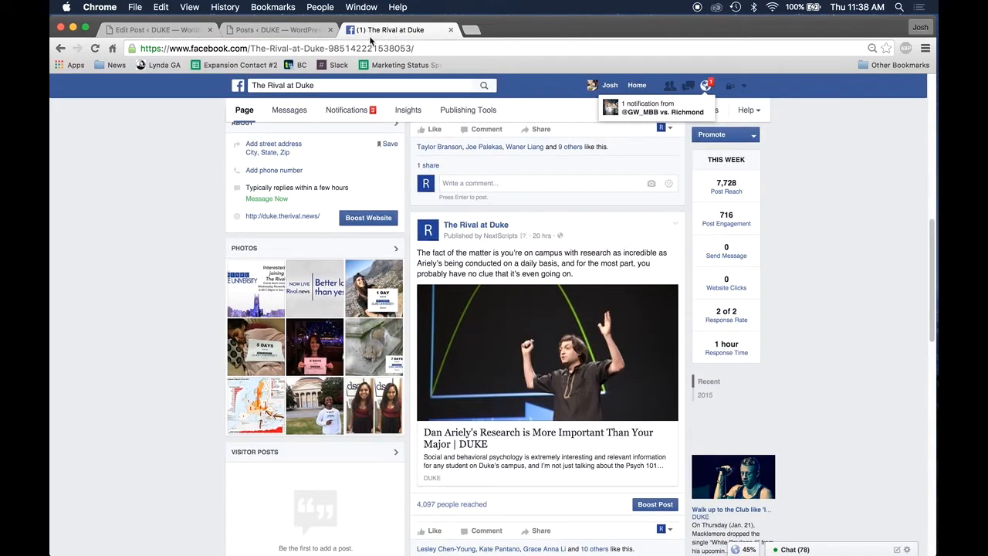
drag(417, 252, 592, 280)
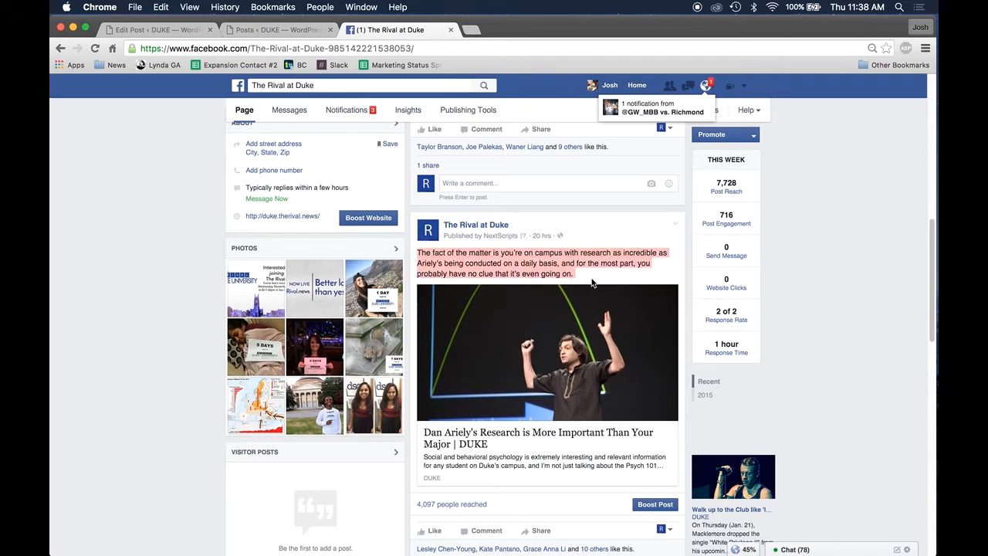
click(592, 280)
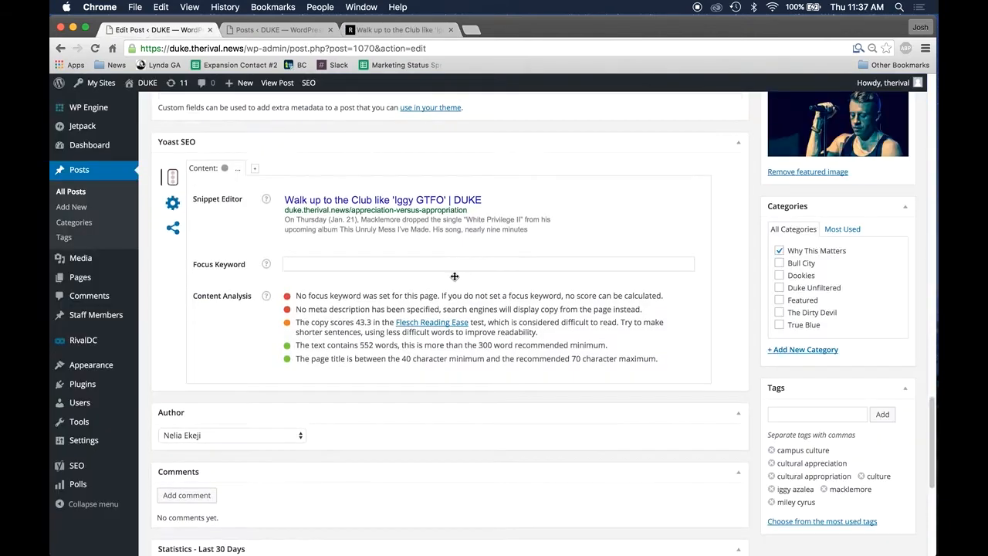
scroll(453, 276, down, 5)
scroll(407, 281, down, 1)
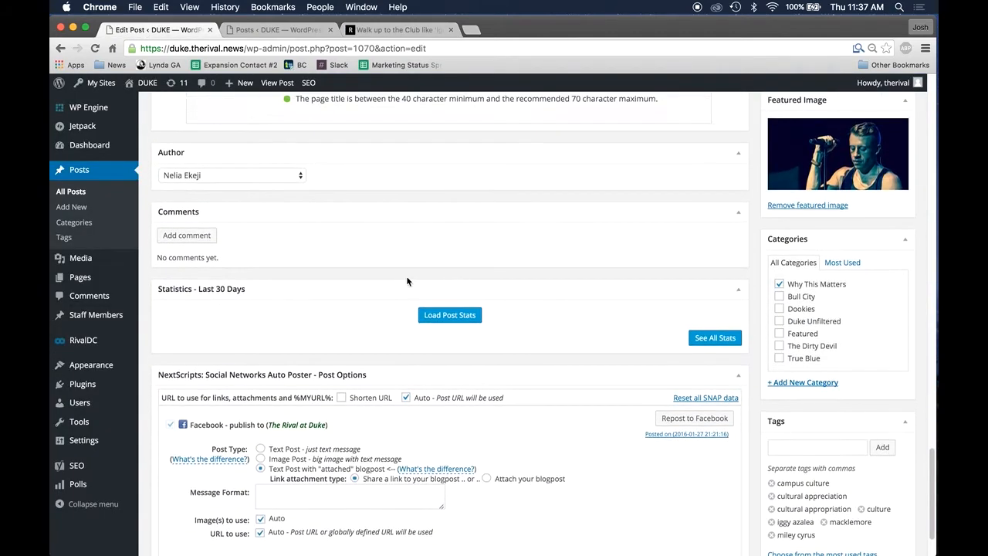
click(247, 177)
scroll(247, 112, up, 5)
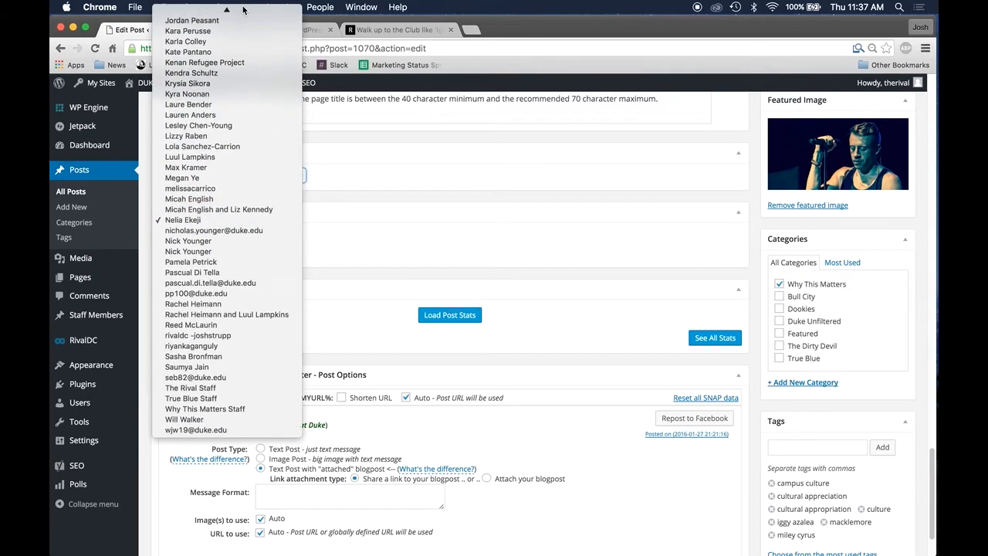
click(267, 334)
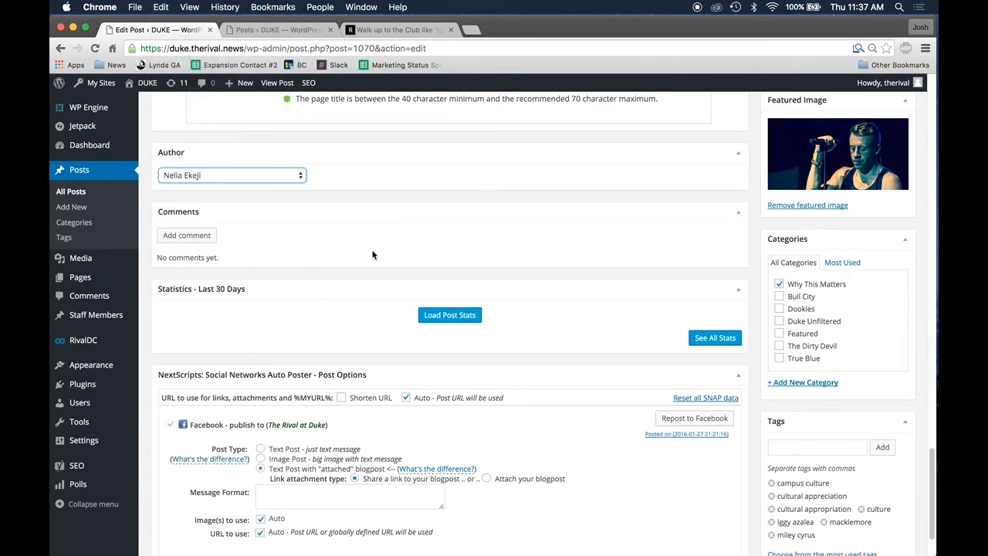
scroll(450, 282, down, 2)
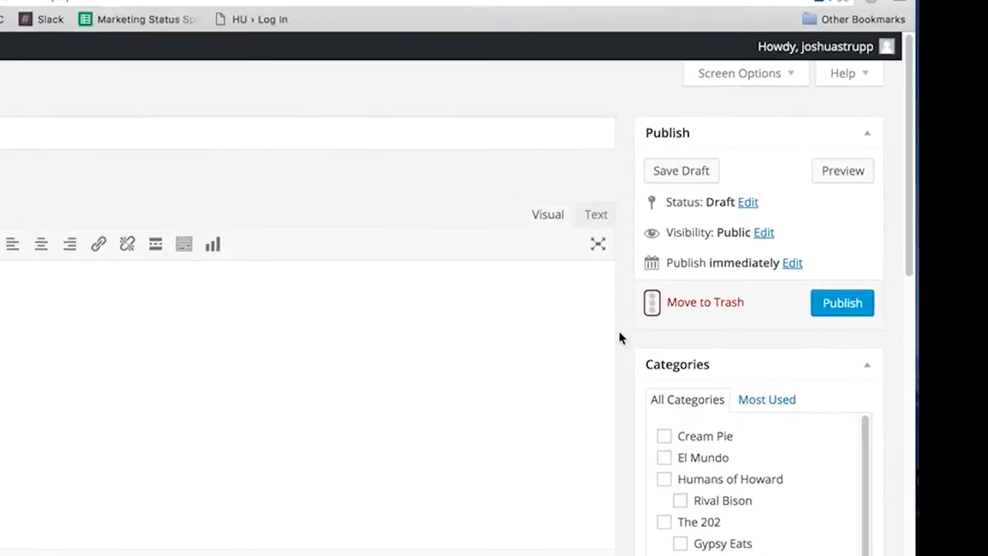
Save the untitled HU post as a draft and go to the All Posts list.
click(764, 171)
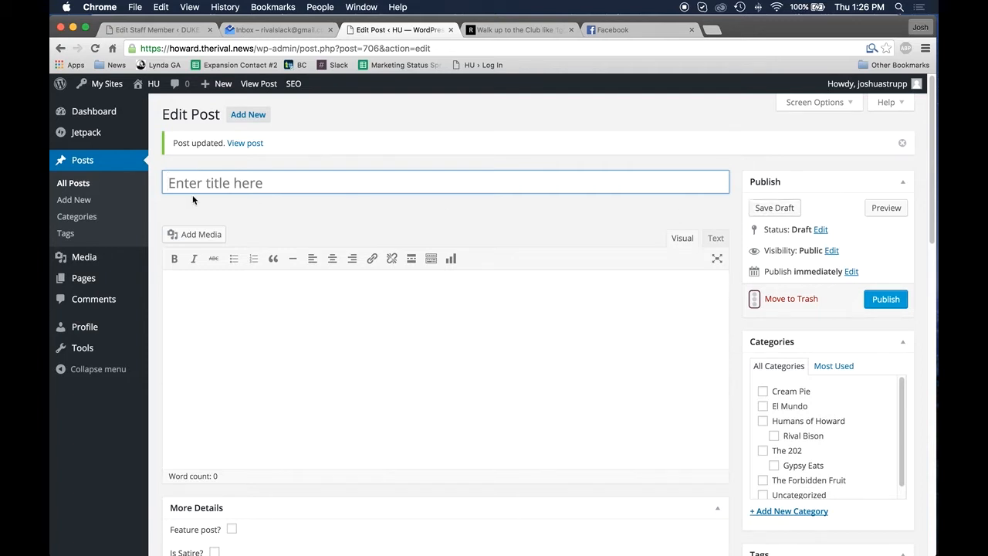
click(79, 187)
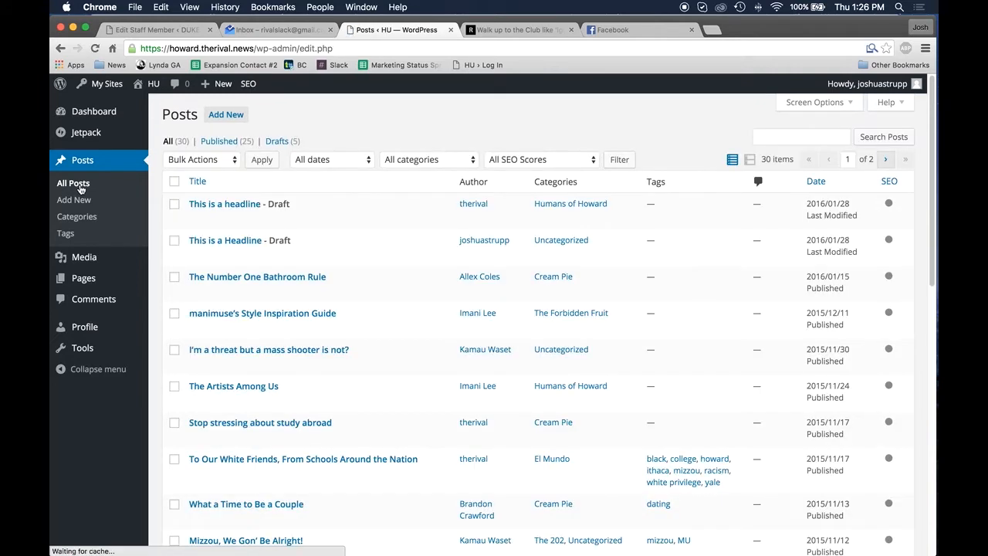
Open the 'This is a headline' draft and briefly search the page for 'white'.
click(220, 204)
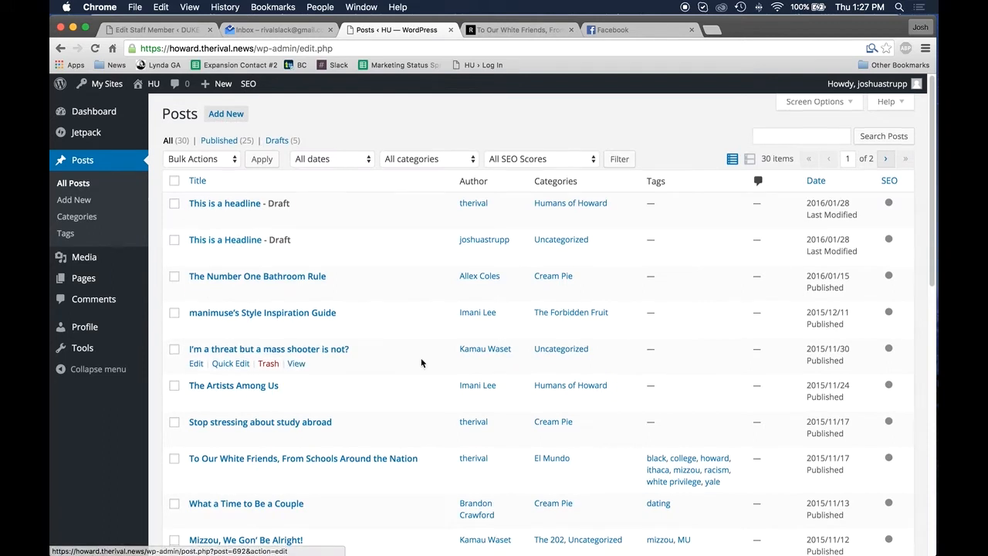
scroll(421, 362, down, 2)
key(super+f)
text(white)
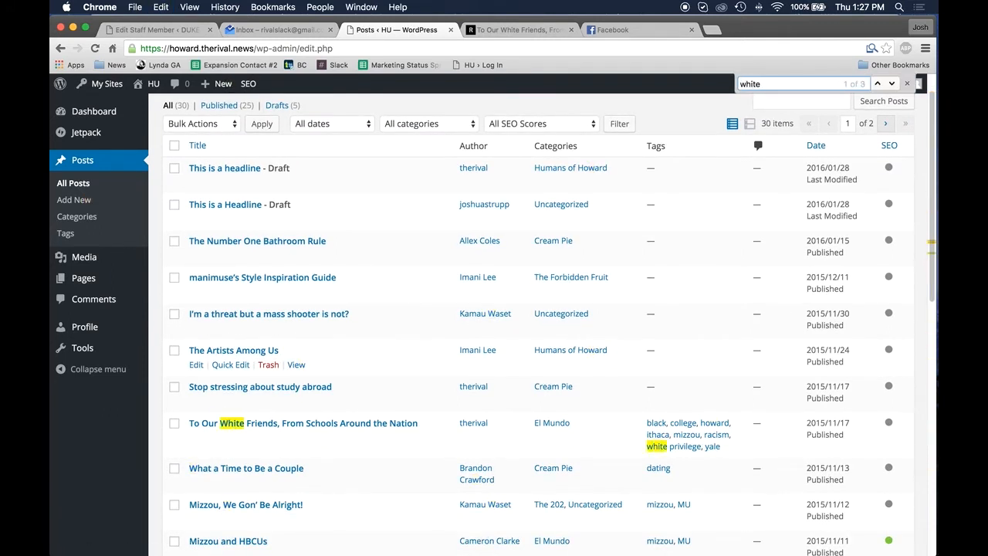
key(super+a)
key(BackSpace)
scroll(340, 456, down, 2)
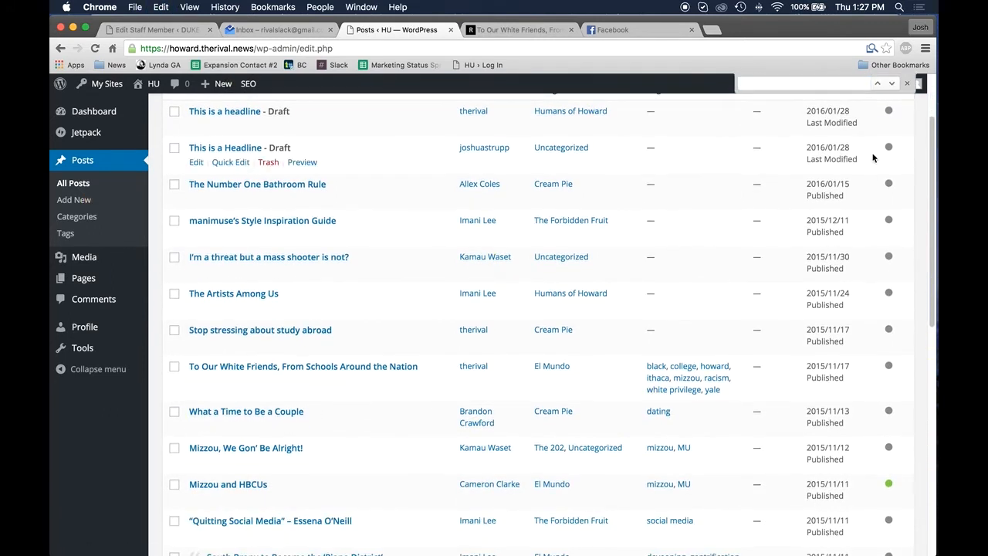
click(907, 82)
click(364, 371)
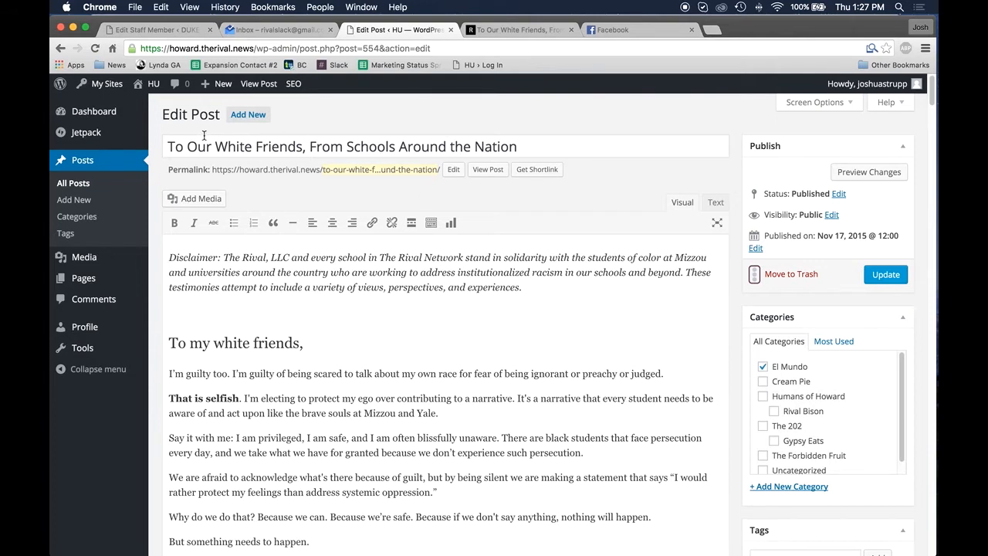
View the live post and select the 'To my white friends,' heading to inspect its styling.
click(487, 31)
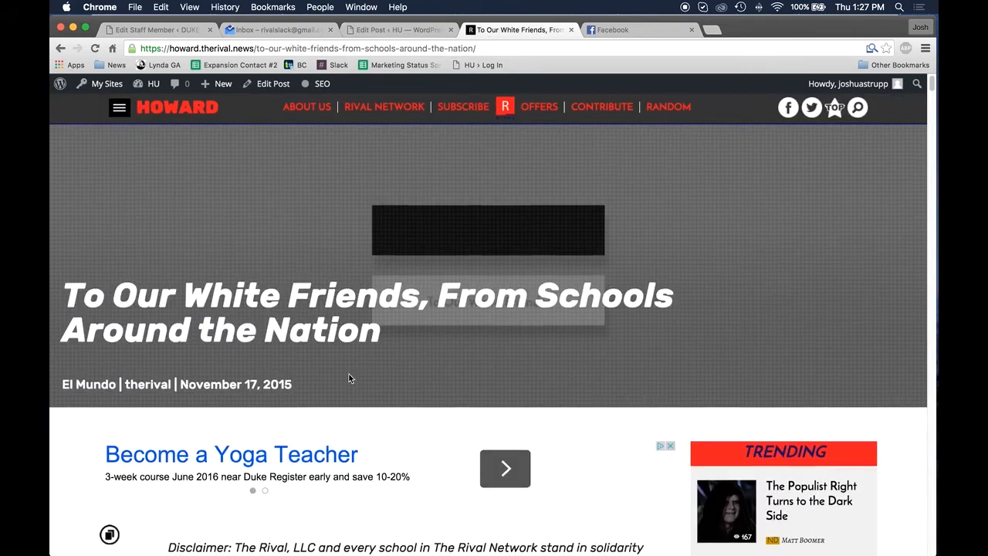
scroll(349, 374, down, 5)
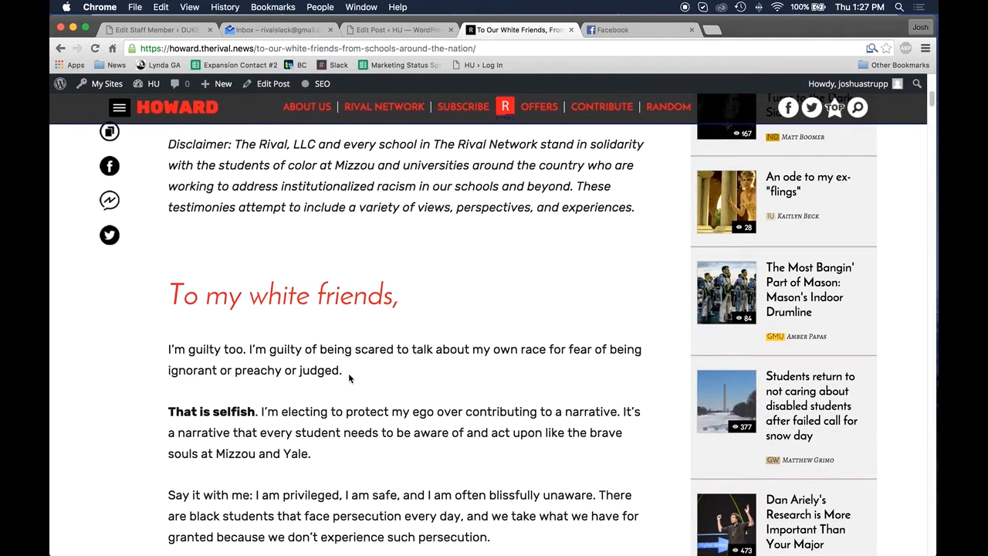
drag(170, 295, 403, 294)
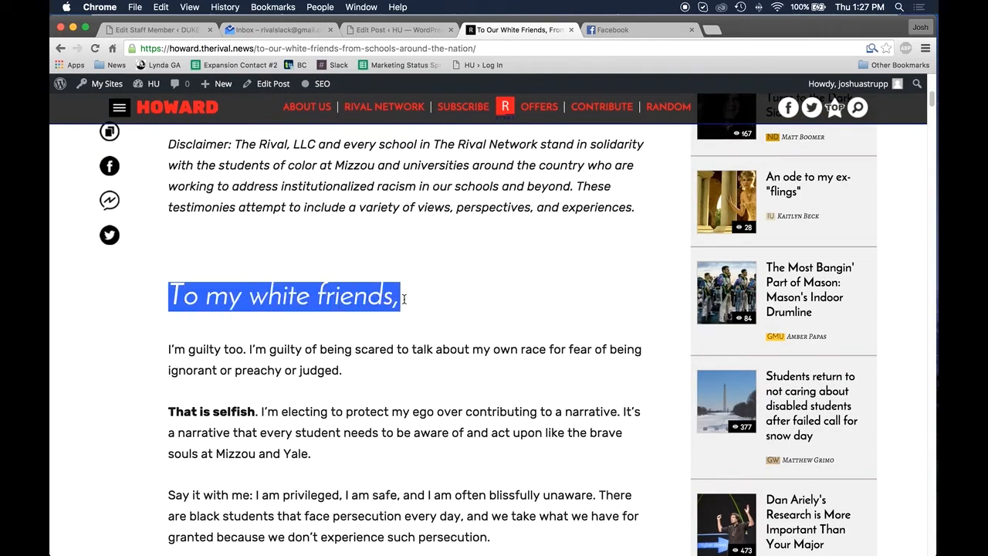
click(407, 308)
scroll(409, 313, down, 5)
Inspect 'The Rival at George Mason University' heading on the live post.
scroll(410, 316, up, 2)
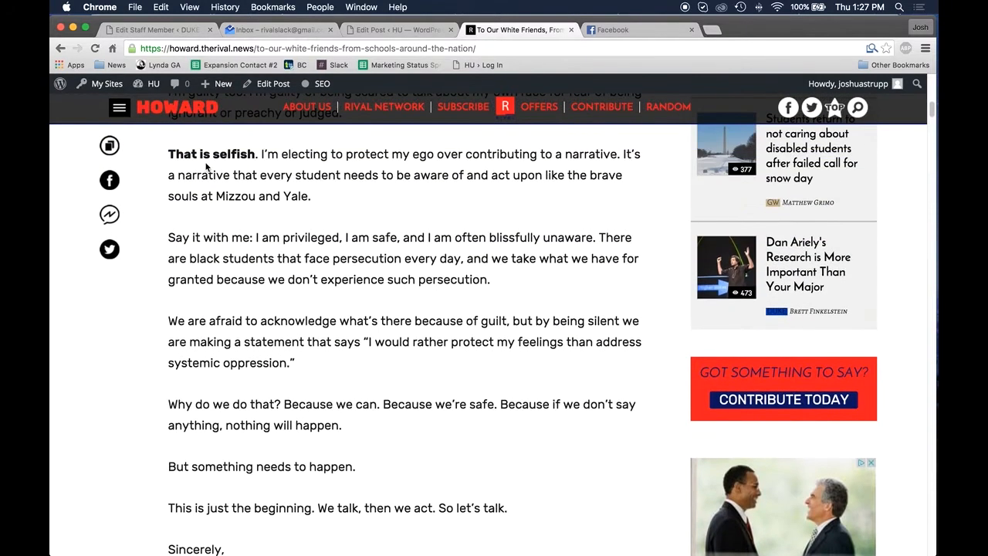
scroll(349, 258, down, 5)
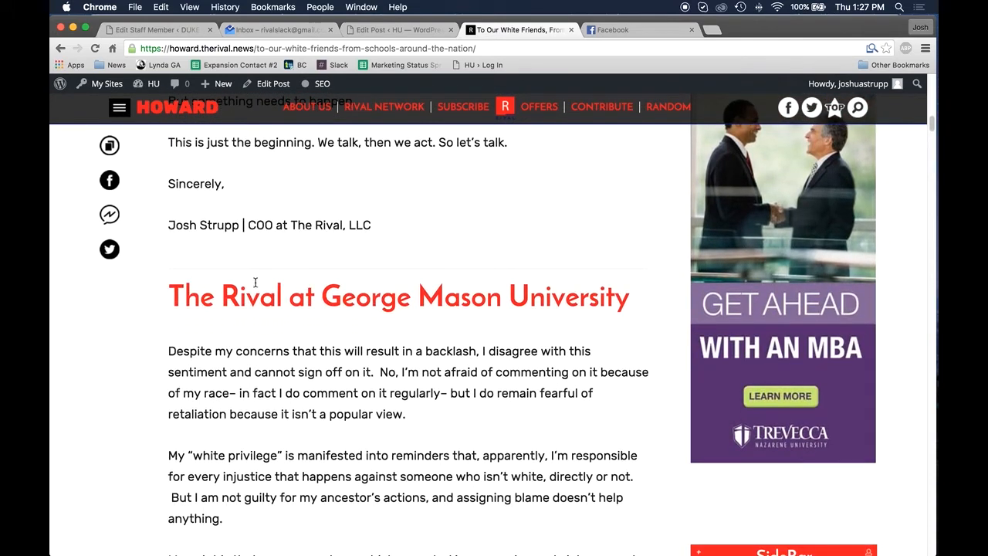
drag(164, 303, 626, 315)
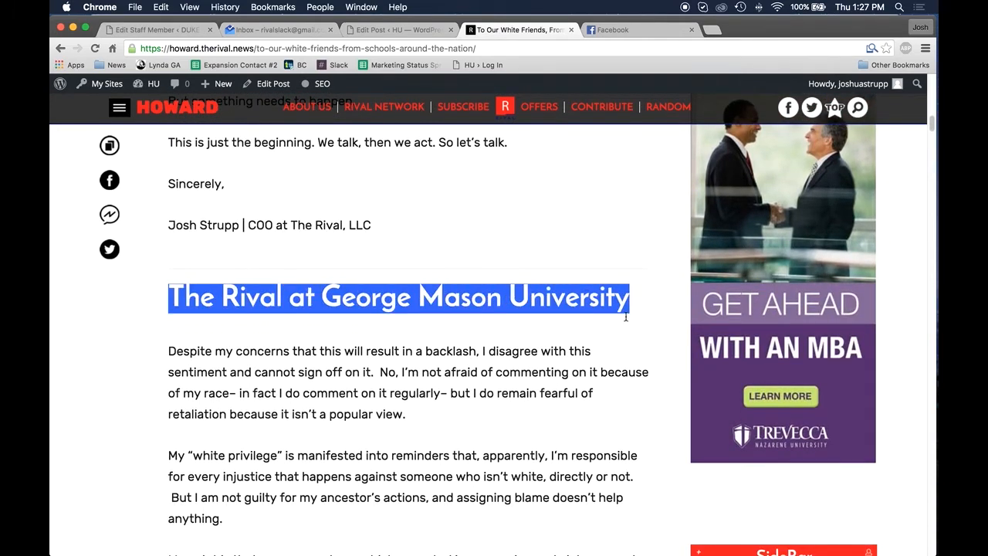
click(626, 316)
scroll(625, 308, down, 1)
scroll(626, 306, down, 20)
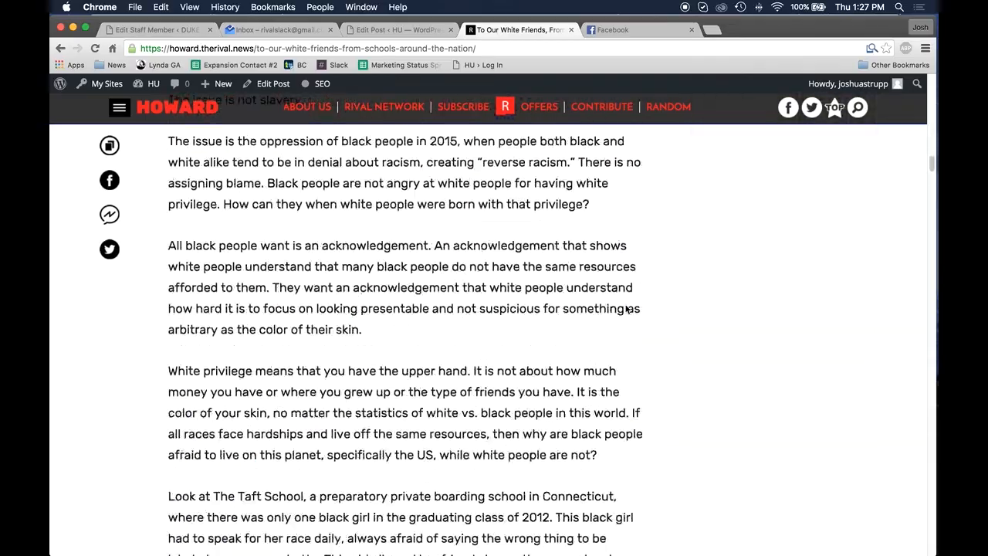
scroll(625, 307, down, 10)
scroll(625, 305, up, 20)
Back in the editor, bold part of the 'That is selfish' paragraph, then undo it.
click(397, 29)
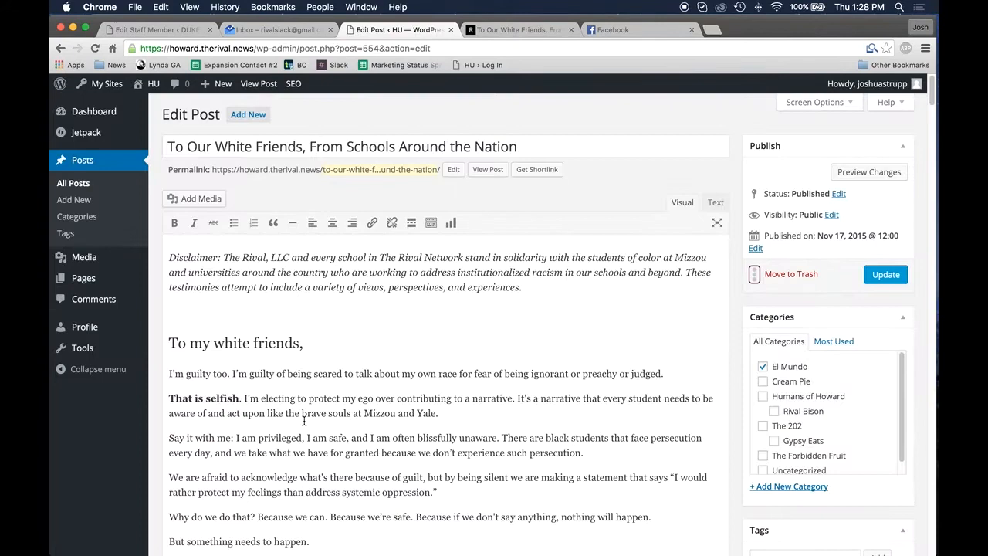
scroll(499, 386, down, 3)
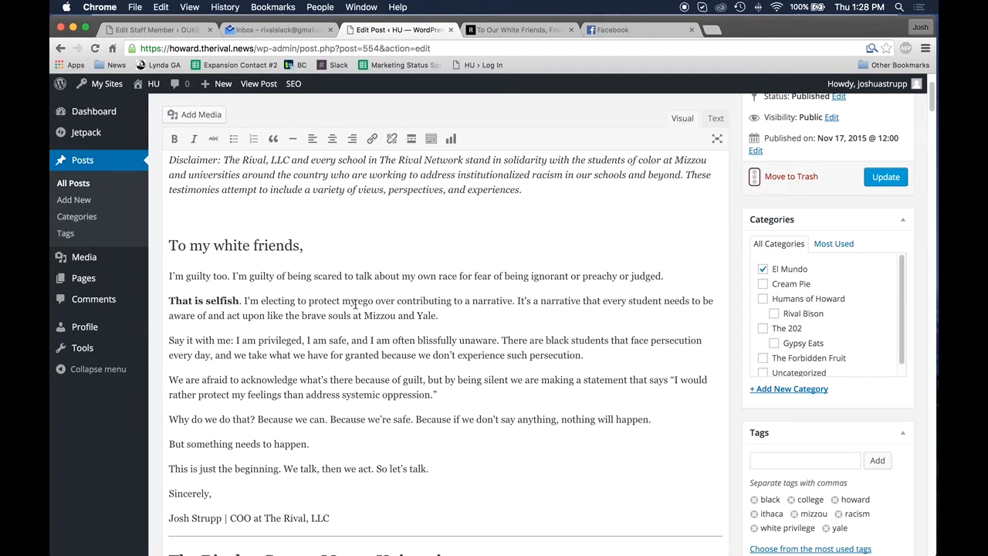
drag(357, 301, 502, 301)
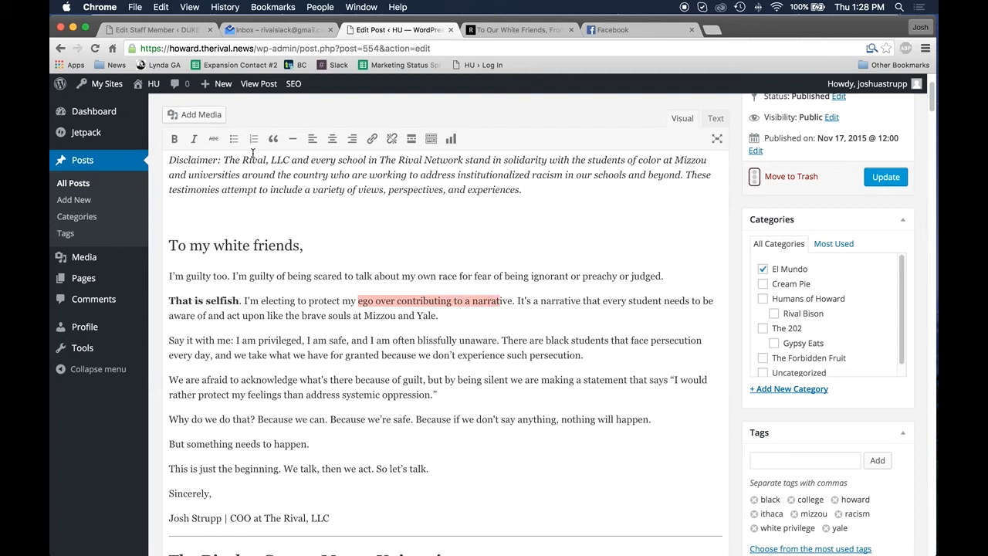
click(174, 139)
click(521, 337)
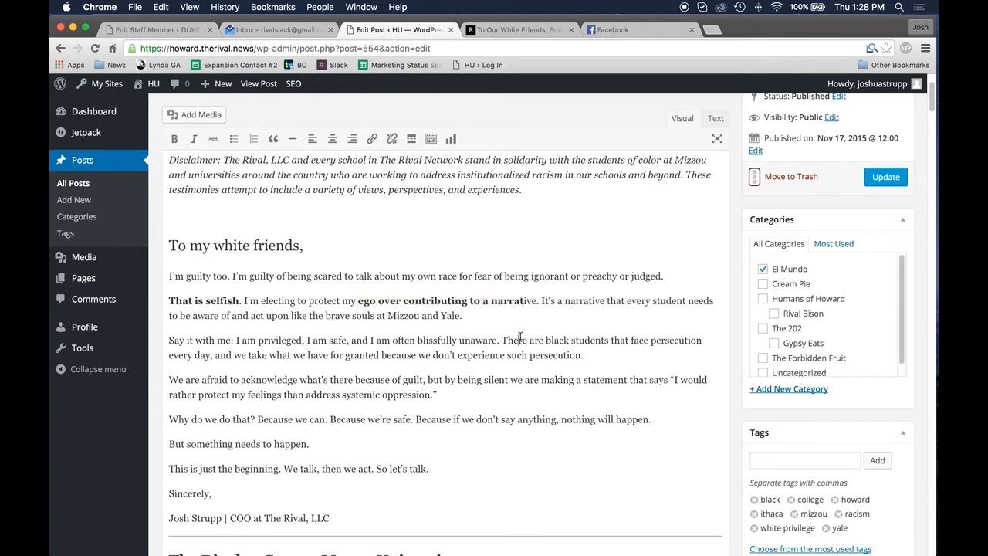
key(ctrl+z)
Select the 'To my white friends,' and George Mason headings in the editor to examine them.
click(468, 315)
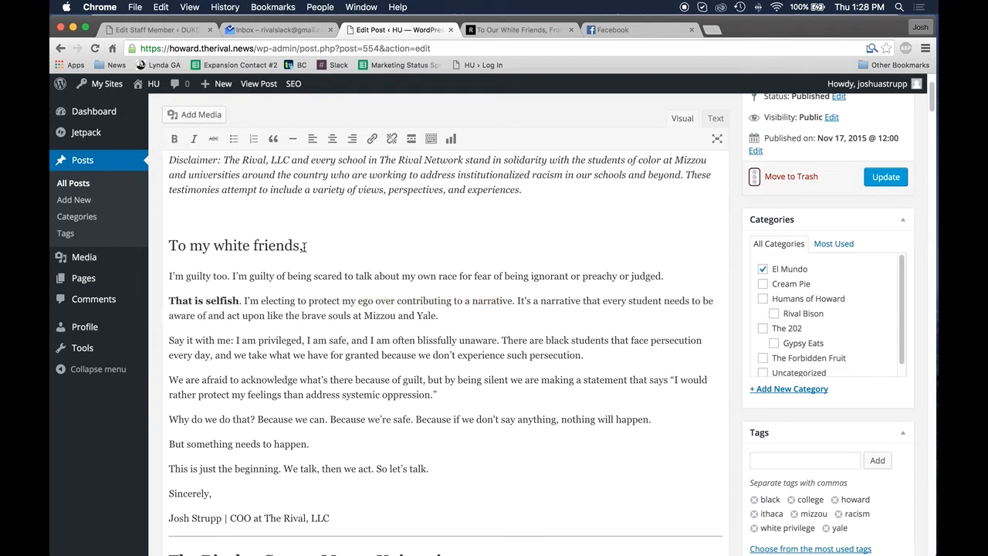
drag(303, 246, 197, 247)
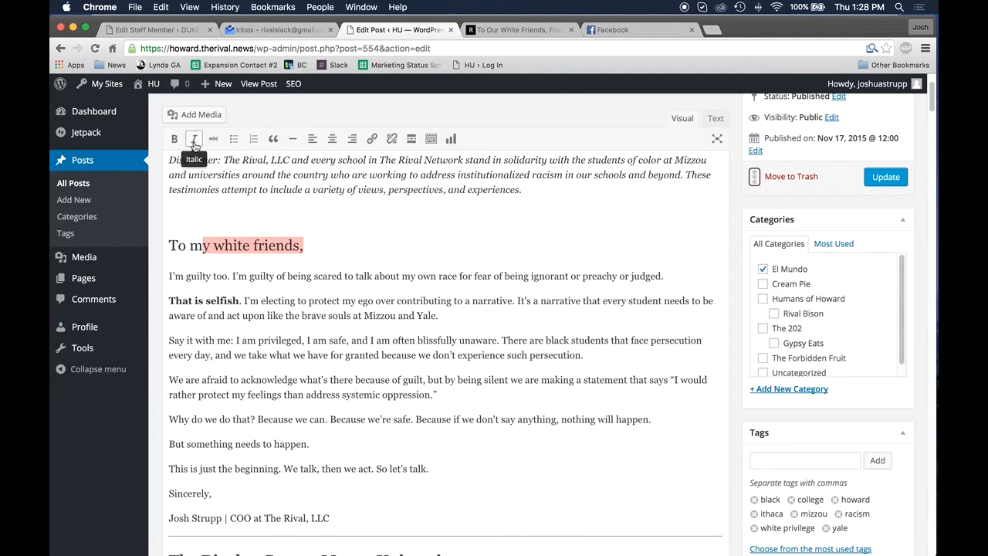
click(340, 379)
scroll(341, 379, down, 5)
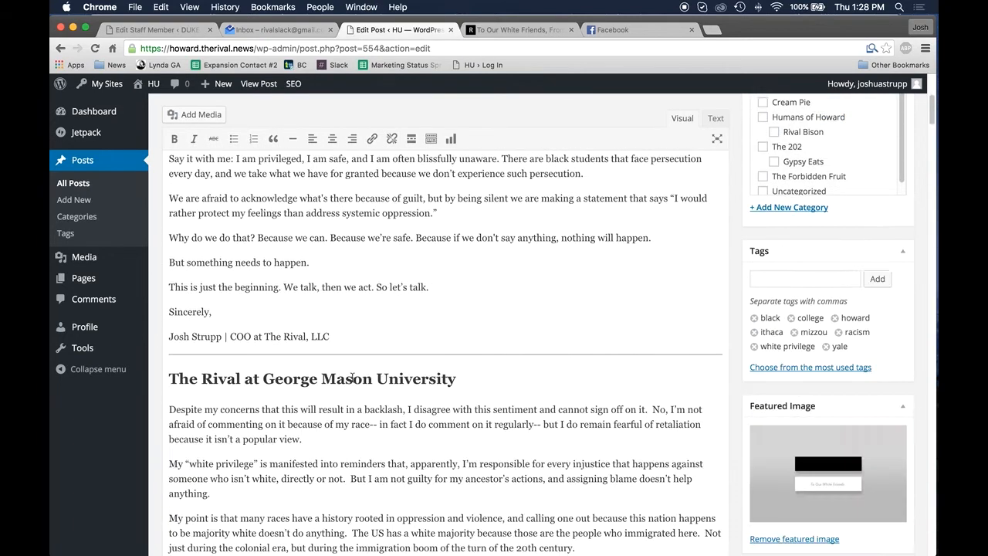
drag(396, 380, 400, 387)
click(422, 346)
scroll(375, 340, up, 7)
click(367, 350)
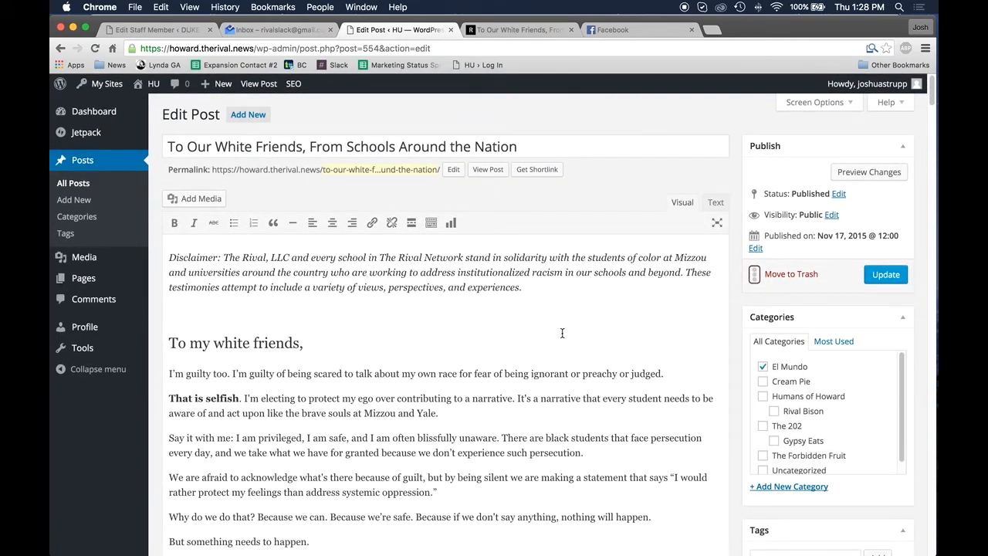
Recheck the live post, then switch the post editor from Visual to Text view.
click(517, 30)
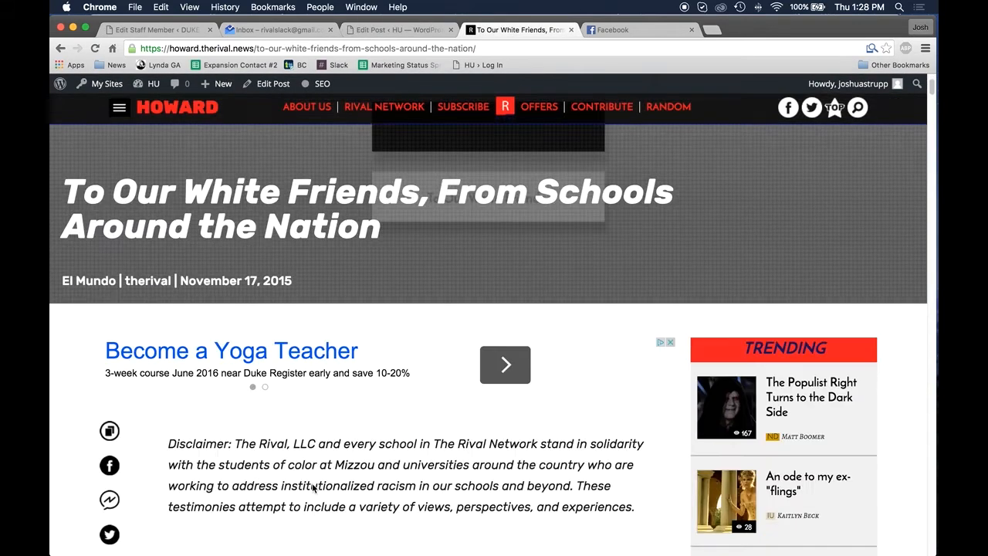
scroll(313, 488, down, 5)
drag(170, 262, 383, 263)
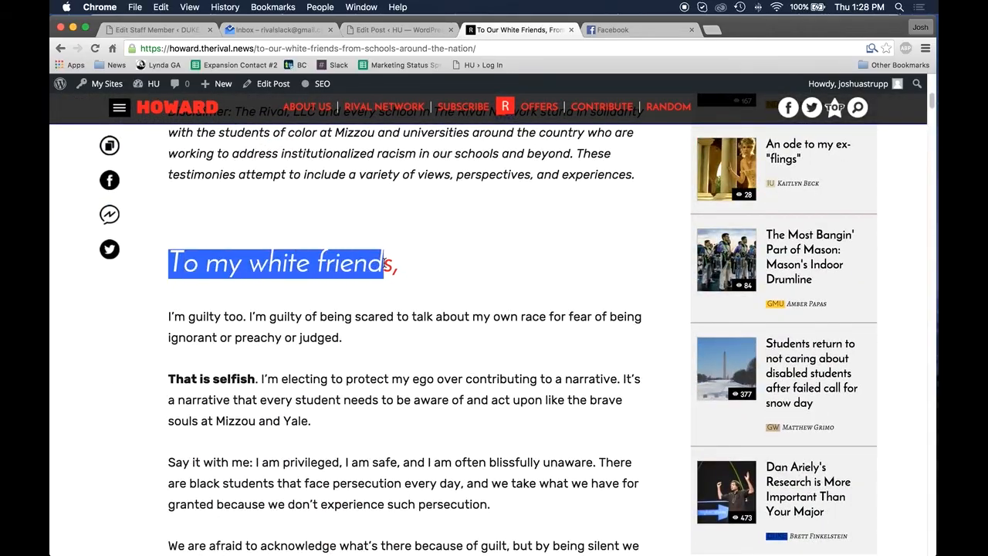
scroll(386, 262, down, 15)
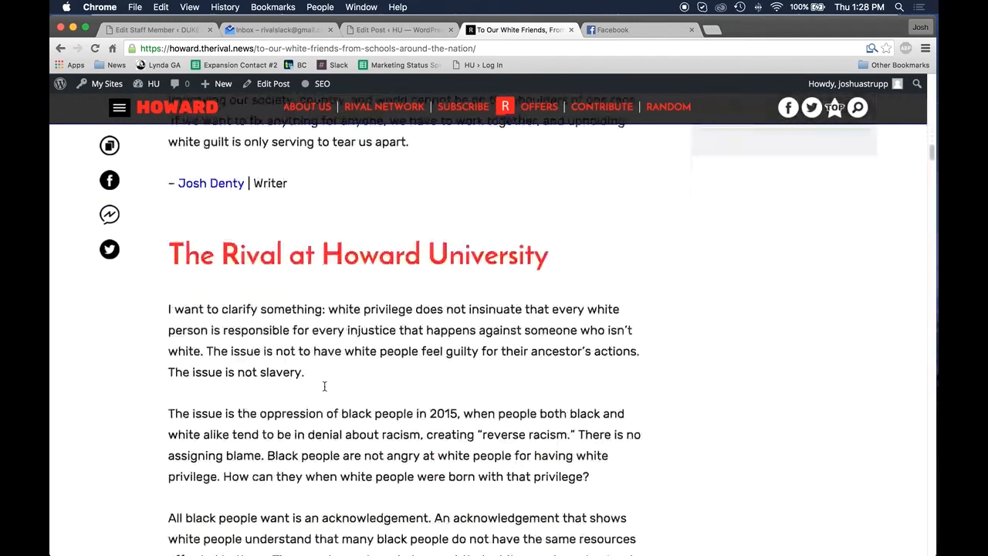
scroll(324, 386, down, 20)
scroll(324, 386, up, 10)
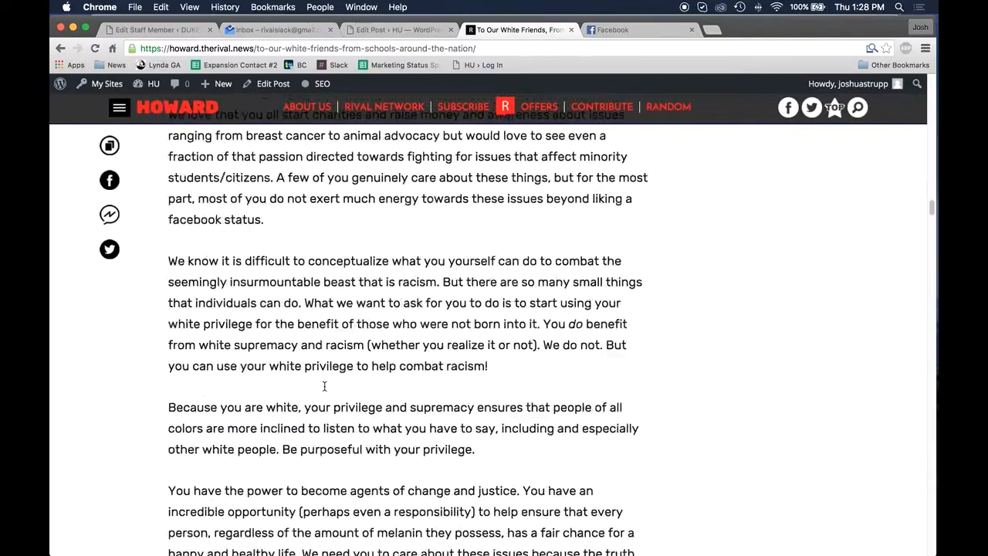
scroll(324, 386, down, 10)
scroll(324, 386, up, 20)
click(390, 29)
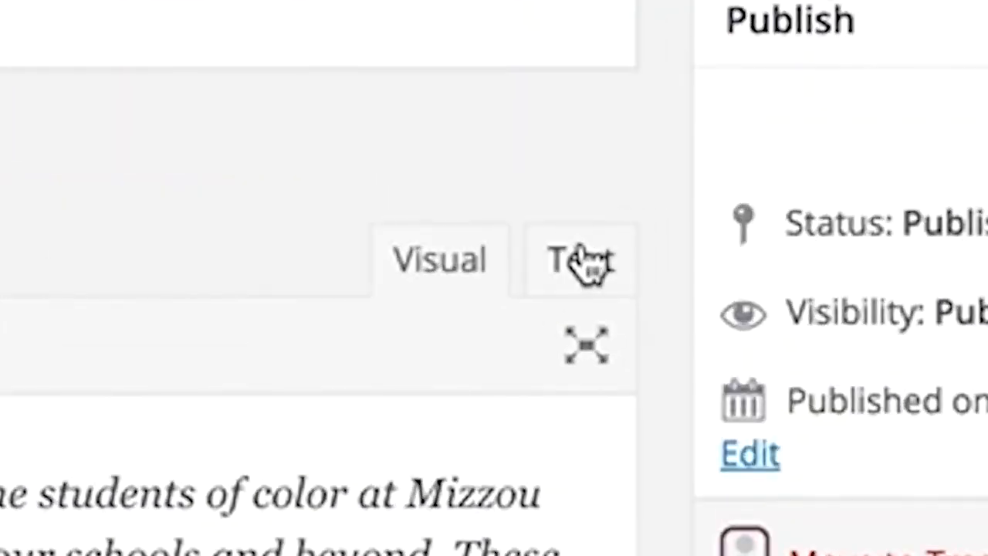
click(677, 218)
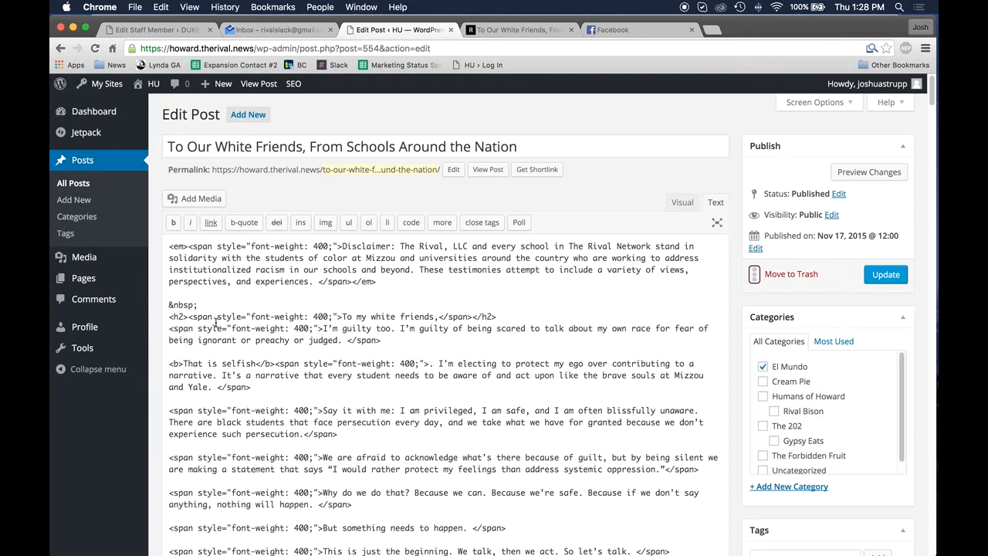
click(682, 203)
scroll(479, 340, down, 3)
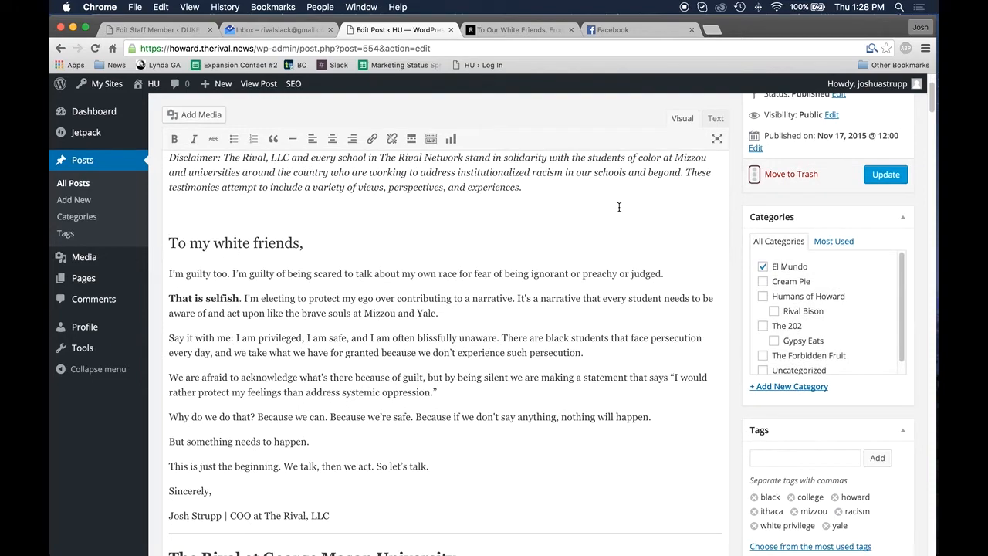
click(716, 120)
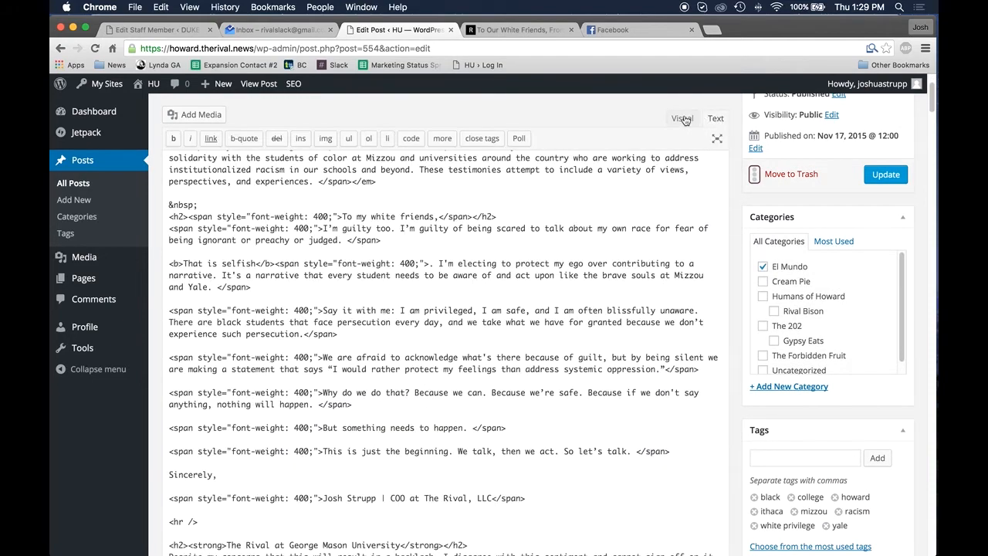
click(536, 29)
scroll(368, 418, down, 5)
drag(402, 383, 369, 347)
click(354, 386)
triple_click(261, 380)
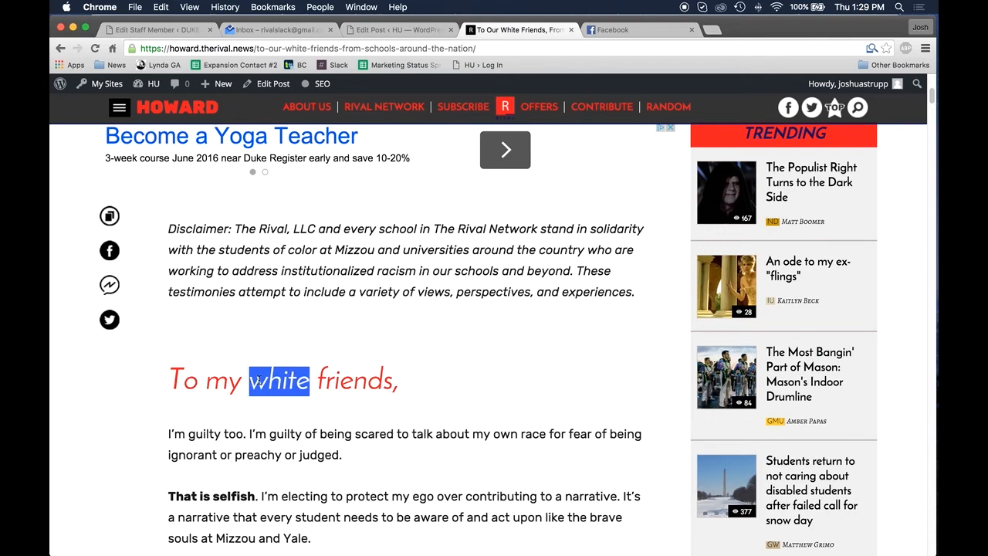
click(413, 383)
click(614, 30)
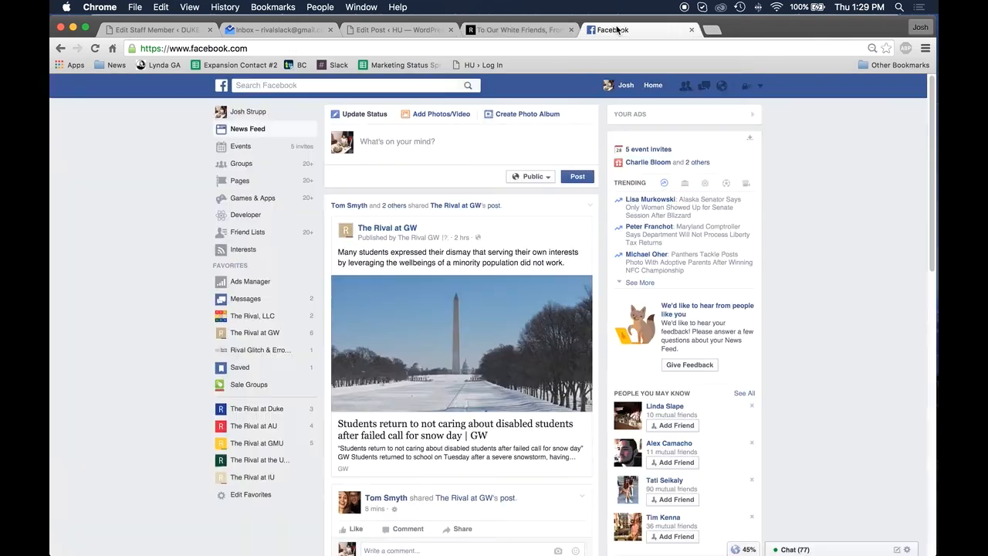
click(420, 30)
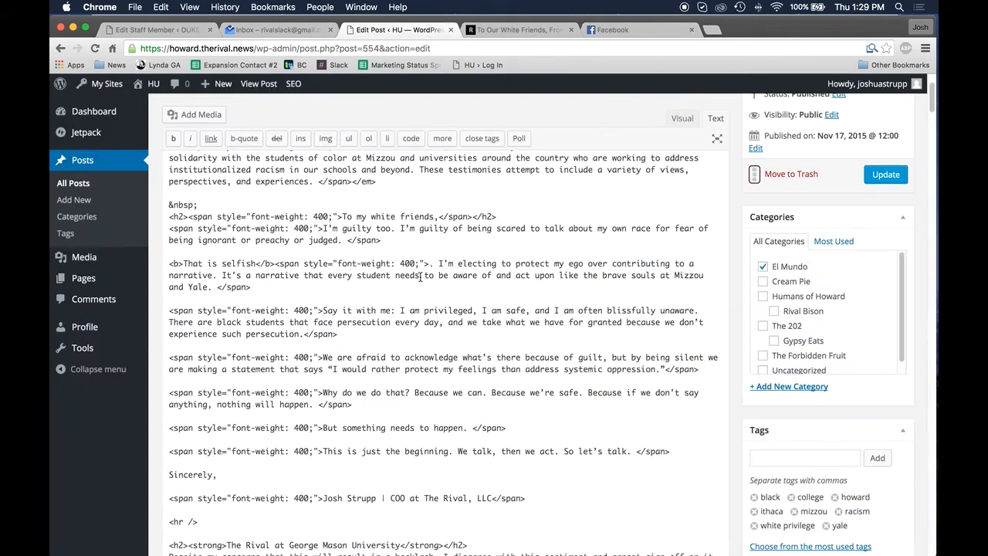
scroll(414, 327, down, 5)
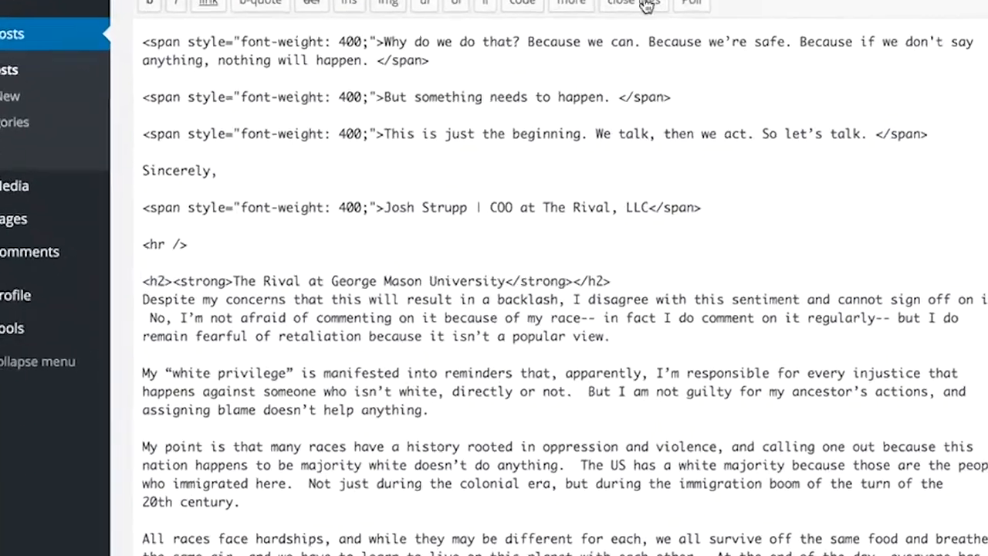
Select the h2 tags and text of the George Mason University heading in the HTML.
drag(136, 269, 166, 271)
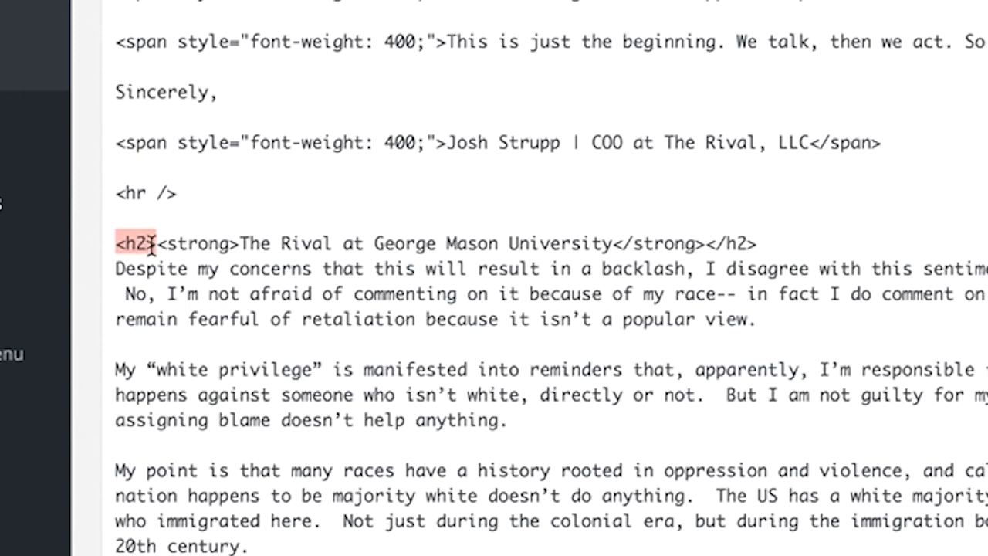
click(728, 231)
drag(705, 244, 753, 244)
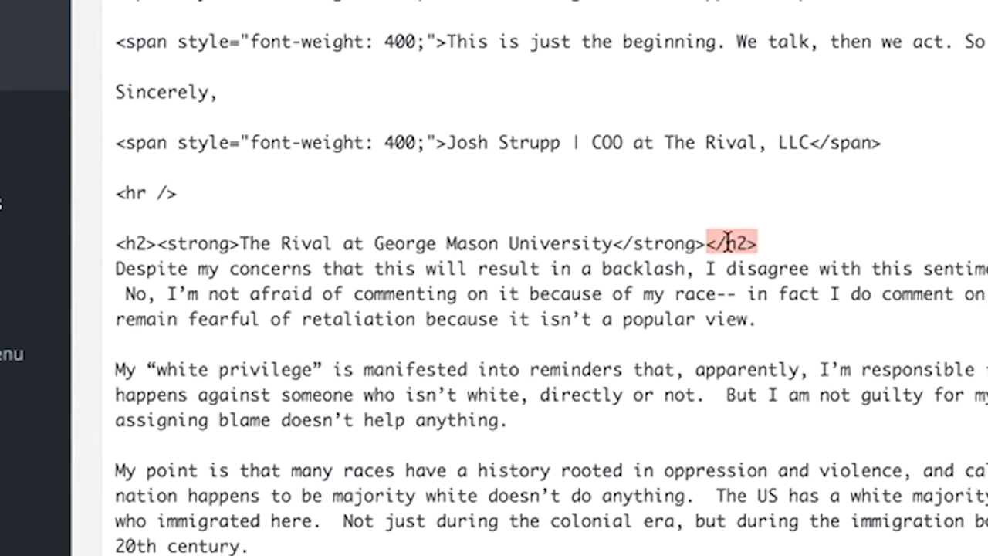
click(804, 267)
click(774, 244)
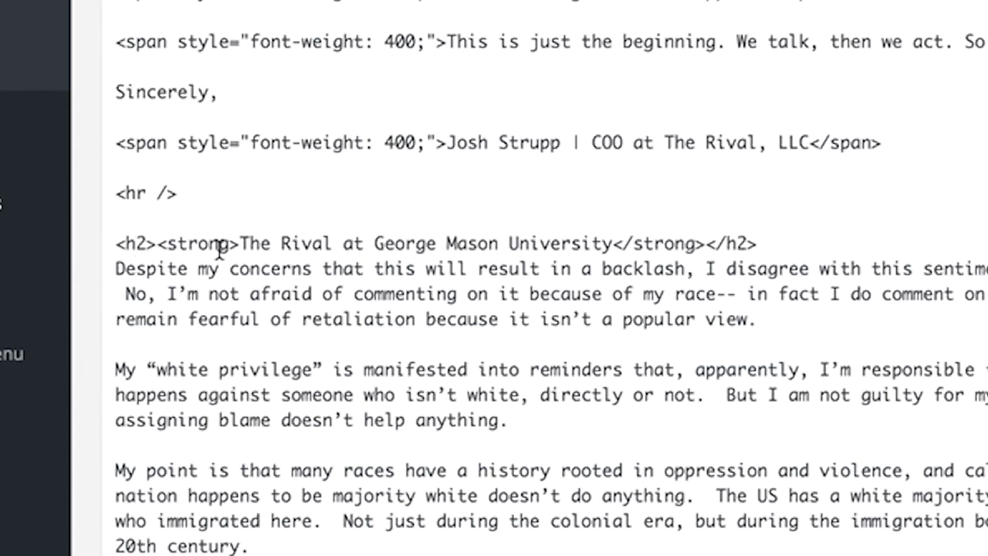
drag(241, 247, 620, 238)
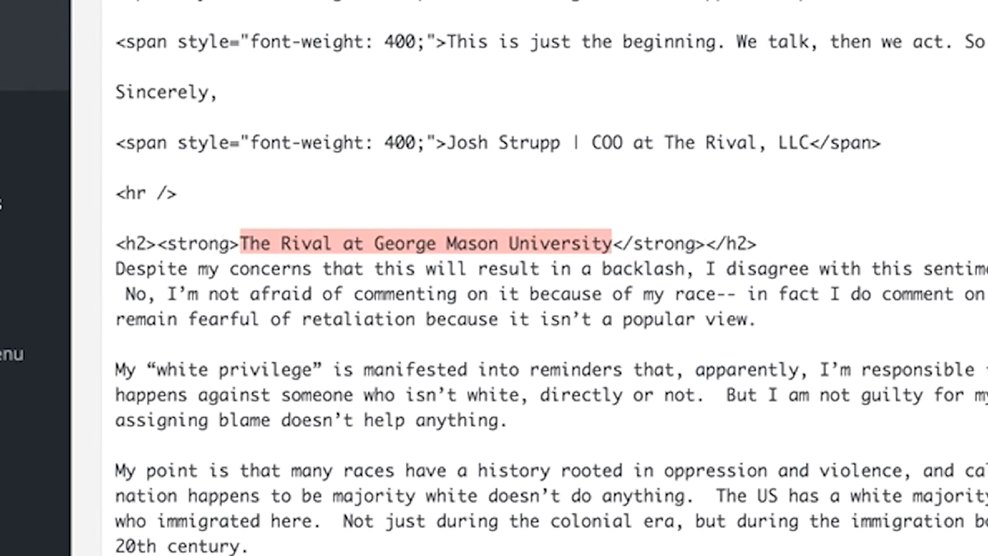
click(770, 271)
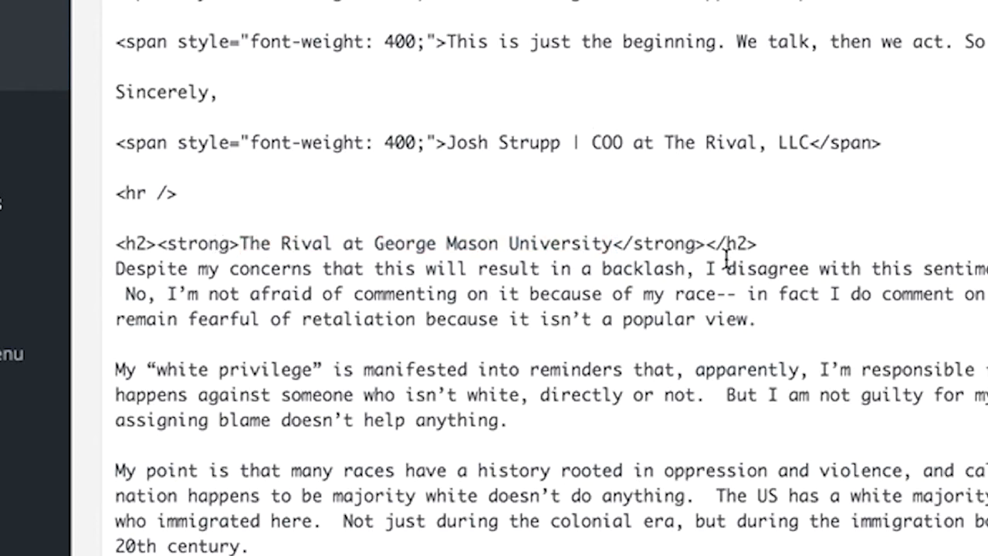
drag(707, 244, 763, 244)
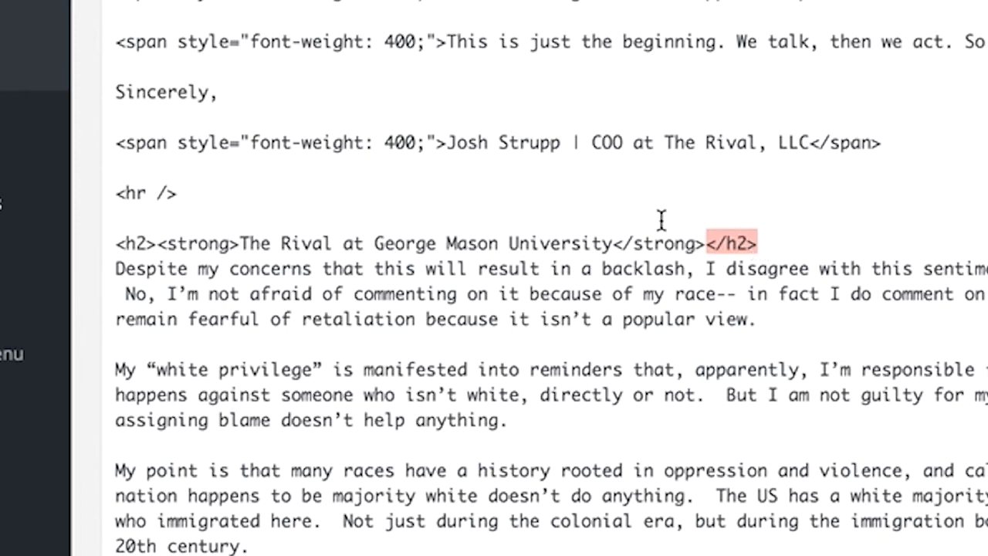
click(661, 218)
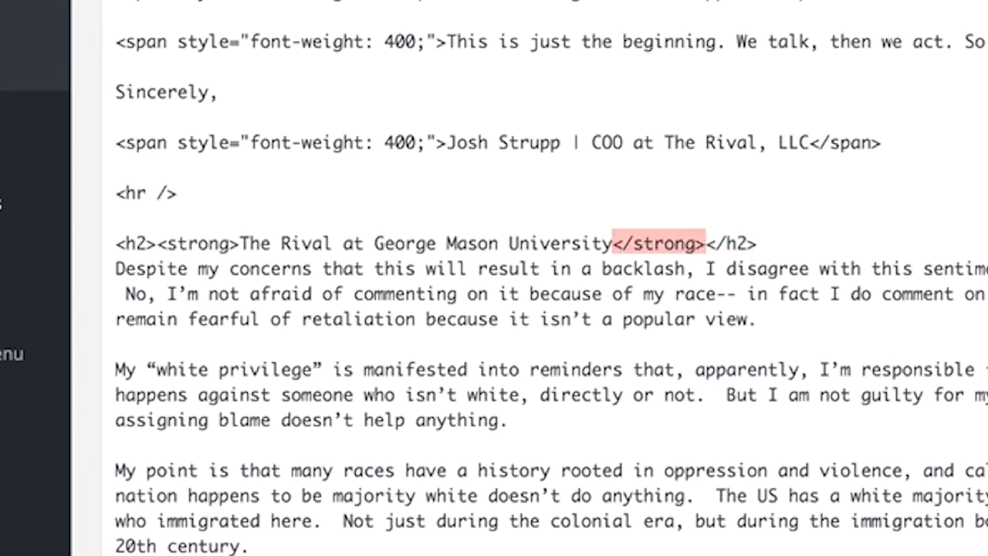
Delete the <strong> tags around the heading, update the post, and view the live article.
key(BackSpace)
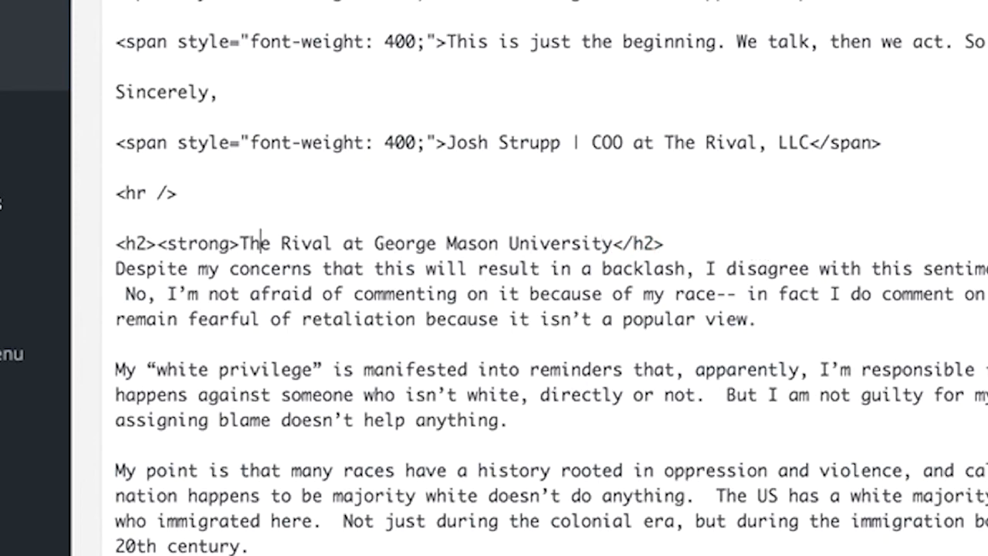
drag(240, 243, 157, 244)
key(BackSpace)
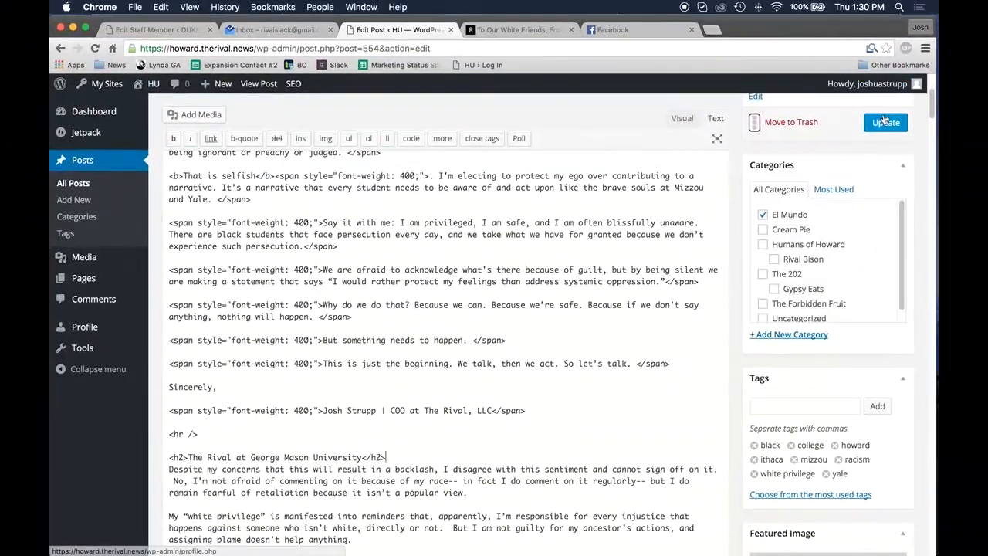
click(886, 122)
click(509, 30)
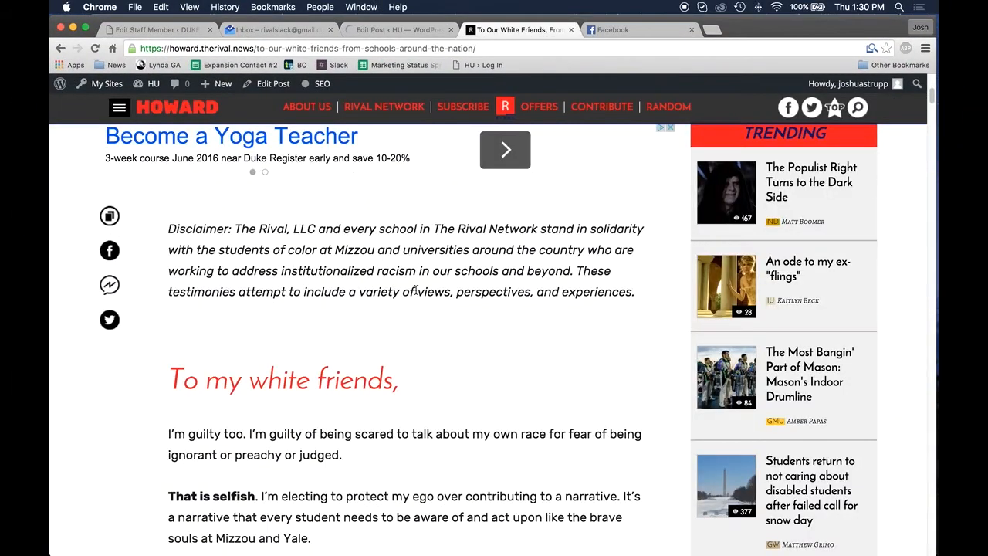
Compare the George Mason heading on the live article with its source in the editor.
click(398, 31)
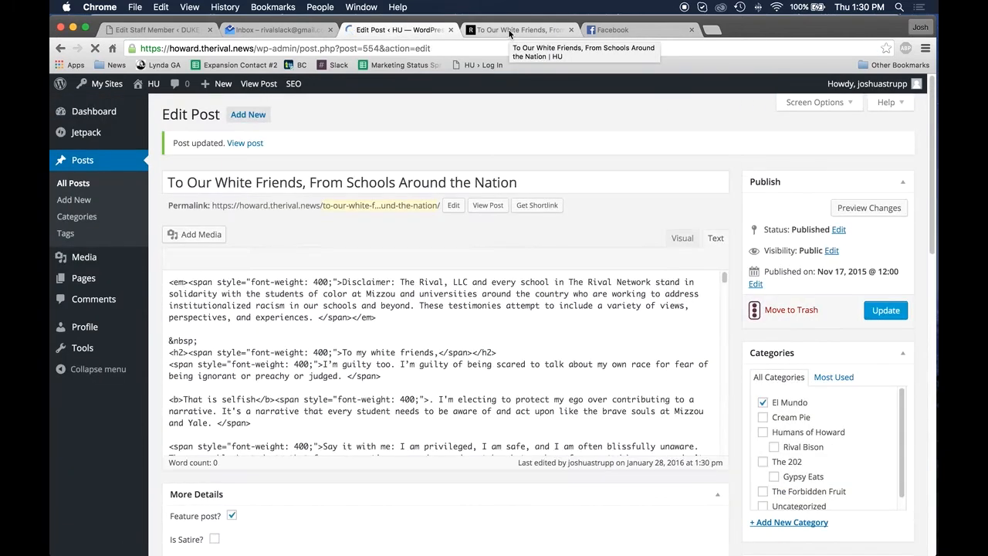
click(508, 29)
scroll(450, 179, down, 15)
drag(169, 334, 631, 344)
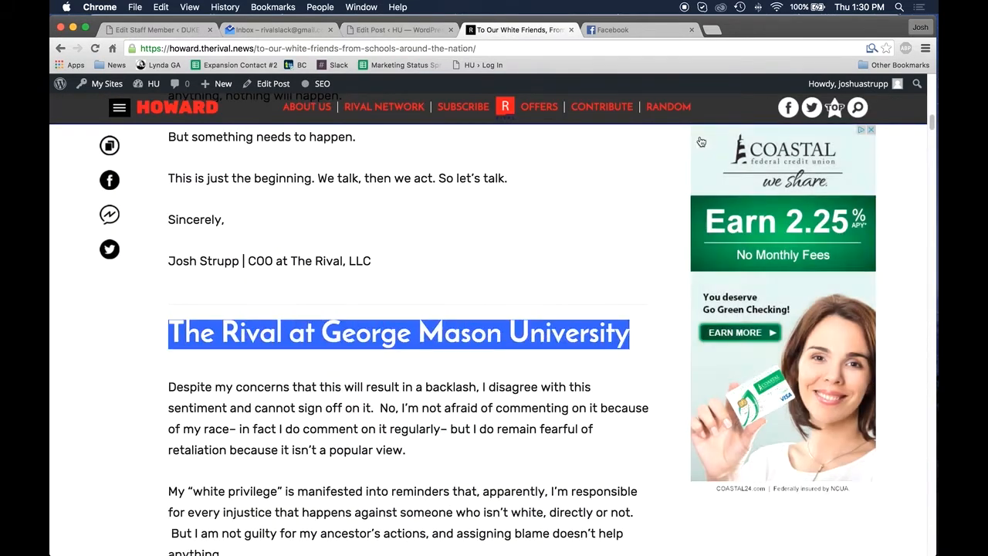
click(420, 31)
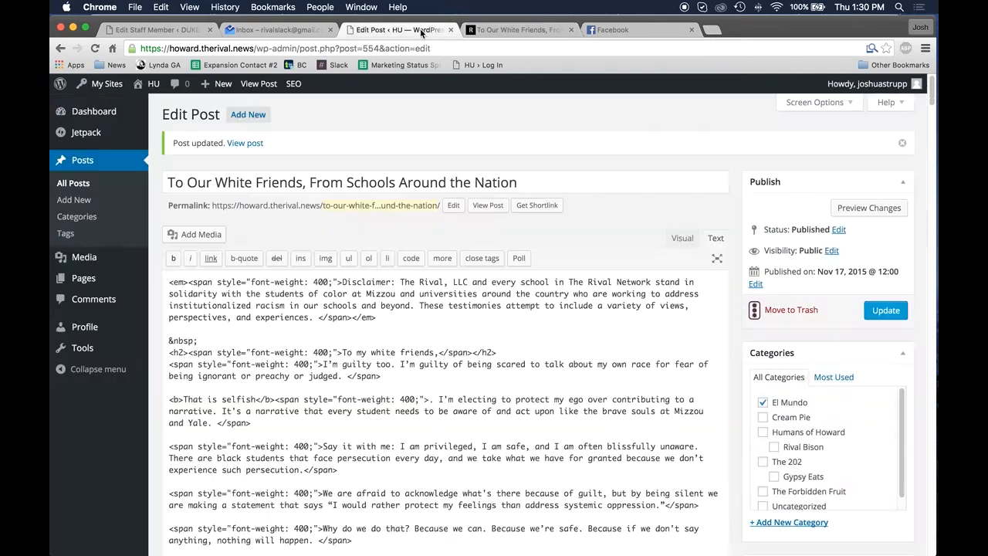
click(500, 30)
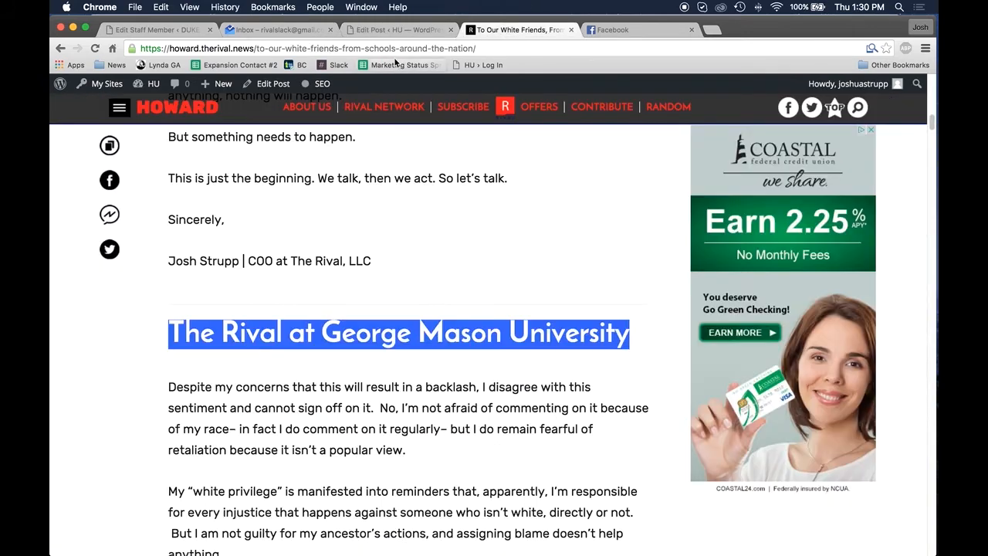
click(392, 31)
scroll(351, 397, down, 5)
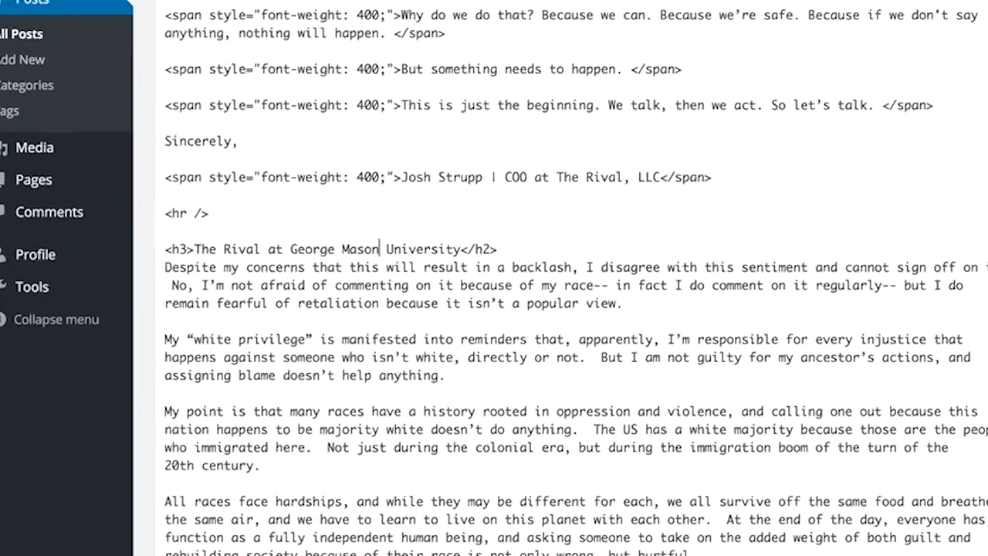
Change the George Mason heading's closing tag to </h3> to match its opening <h3>.
key(BackSpace)
text(3)
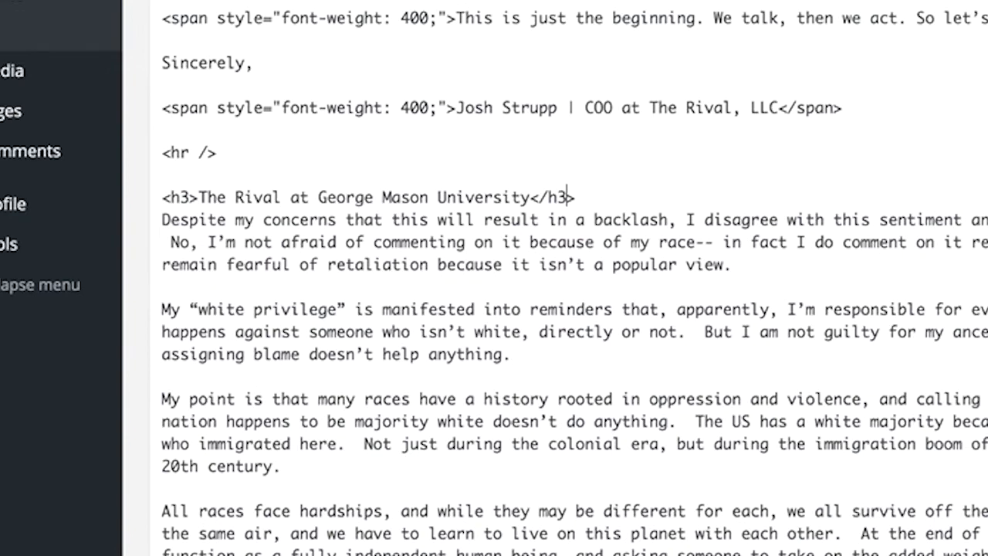
double_click(175, 199)
double_click(545, 205)
click(601, 203)
Update the post and reload the live article to see the h3-styled heading.
scroll(928, 185, up, 1)
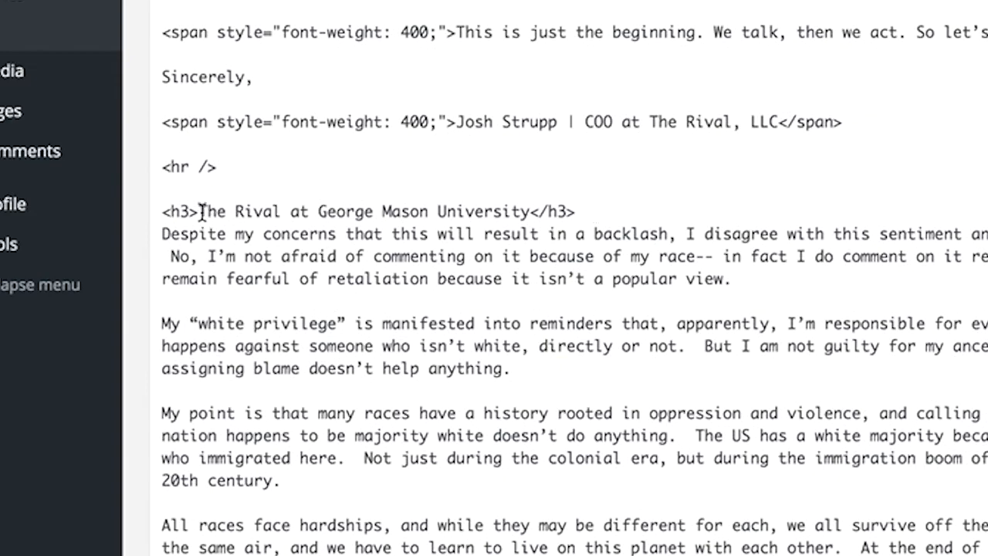
drag(199, 211, 534, 214)
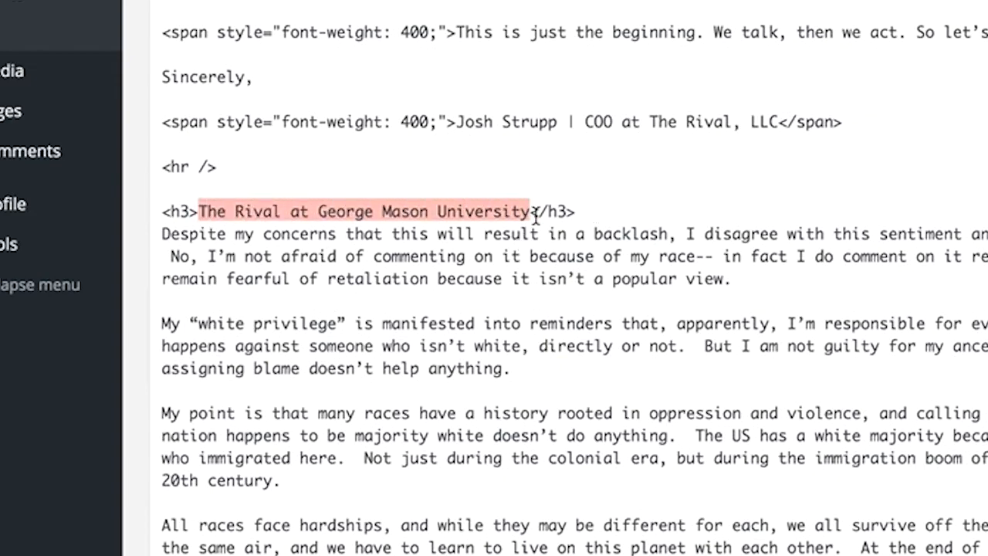
click(670, 226)
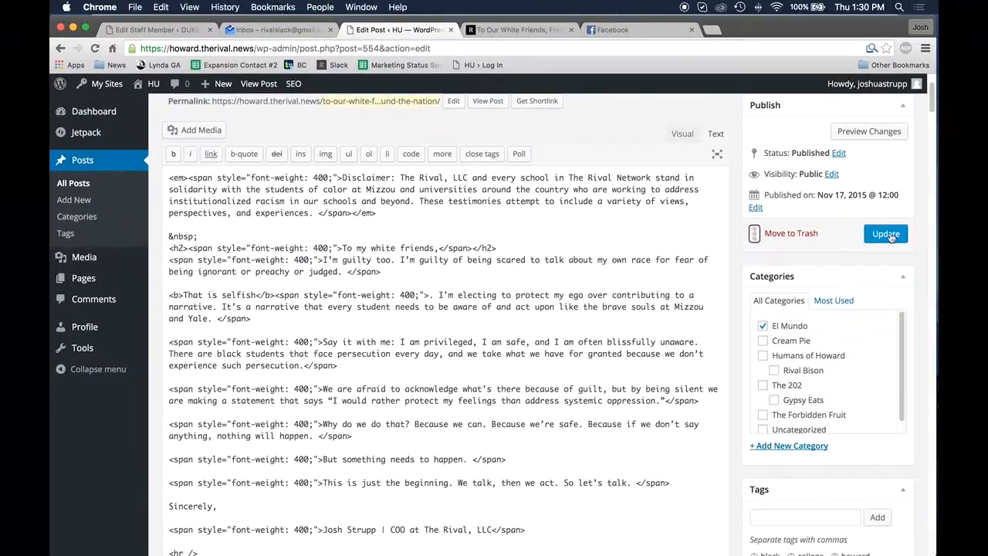
click(925, 222)
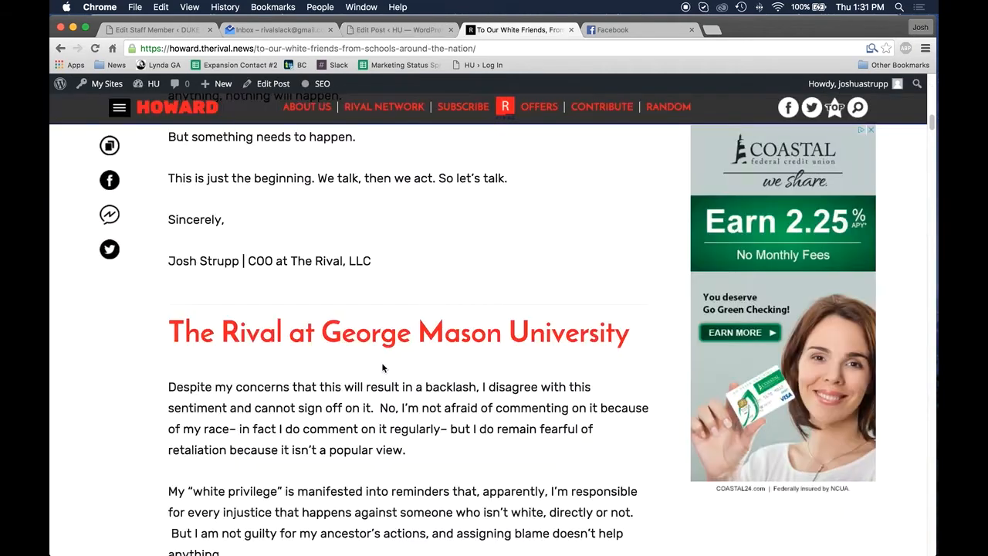
key(super+r)
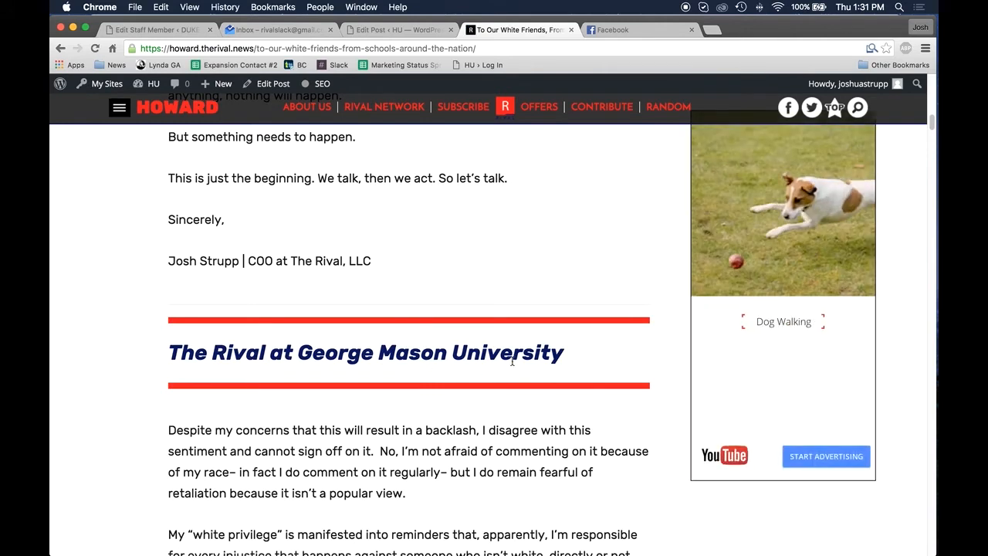
drag(167, 354, 568, 359)
click(569, 360)
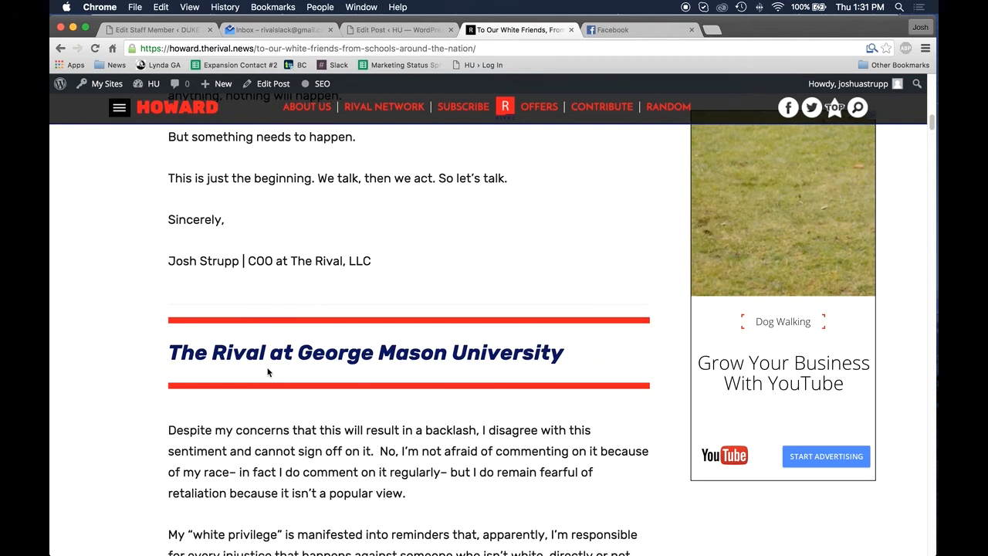
drag(172, 352, 598, 358)
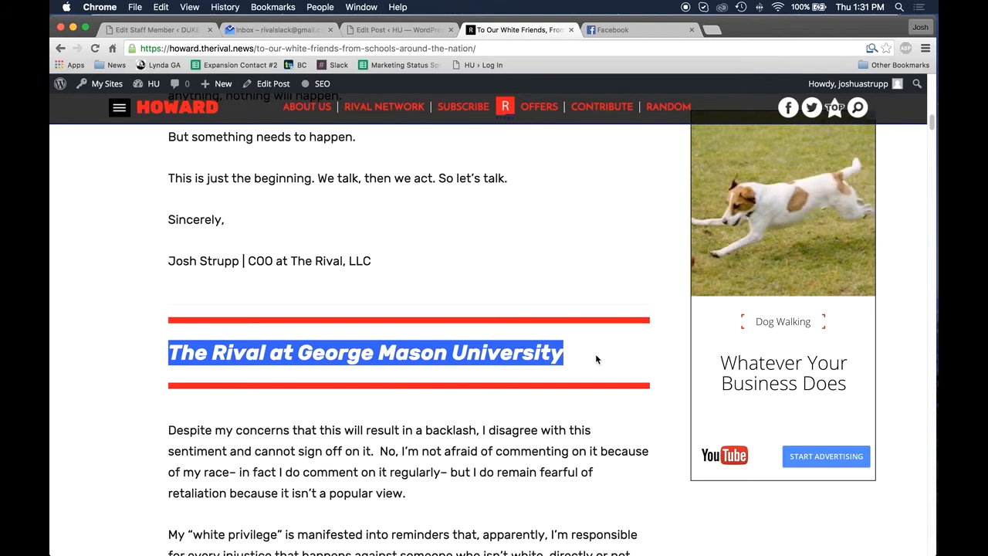
Go to gmu.therival.news and open the Mason indoor drumline article.
click(367, 49)
text(gmu.therival.news)
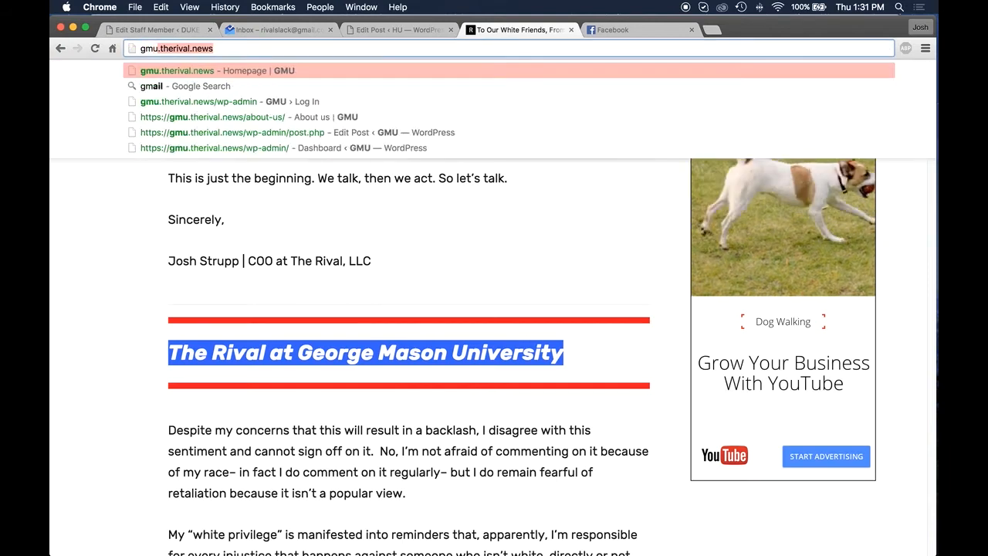
key(Return)
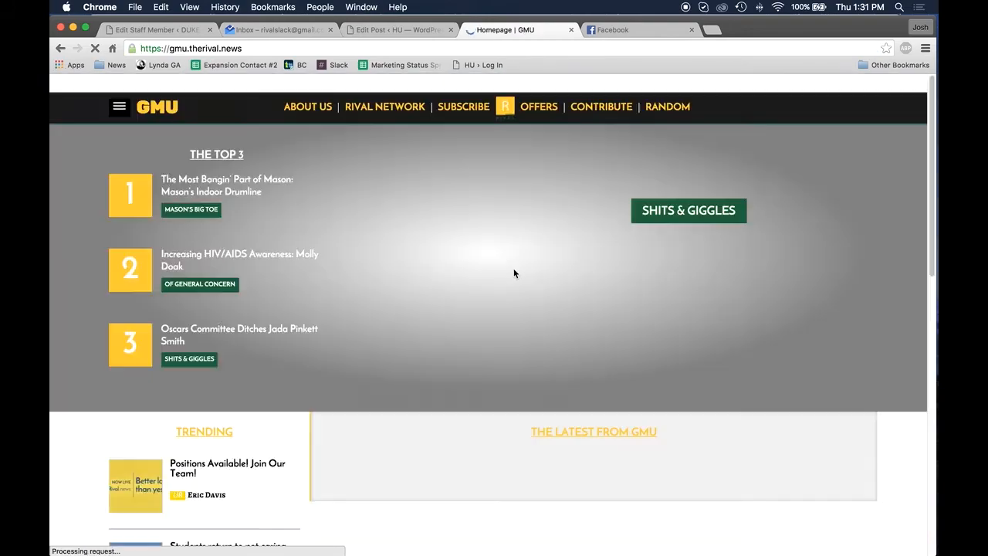
click(513, 269)
Read through the drumline article and its Kevin Pope pull quote, then close the tab.
drag(168, 218, 491, 312)
click(492, 312)
scroll(492, 314, down, 10)
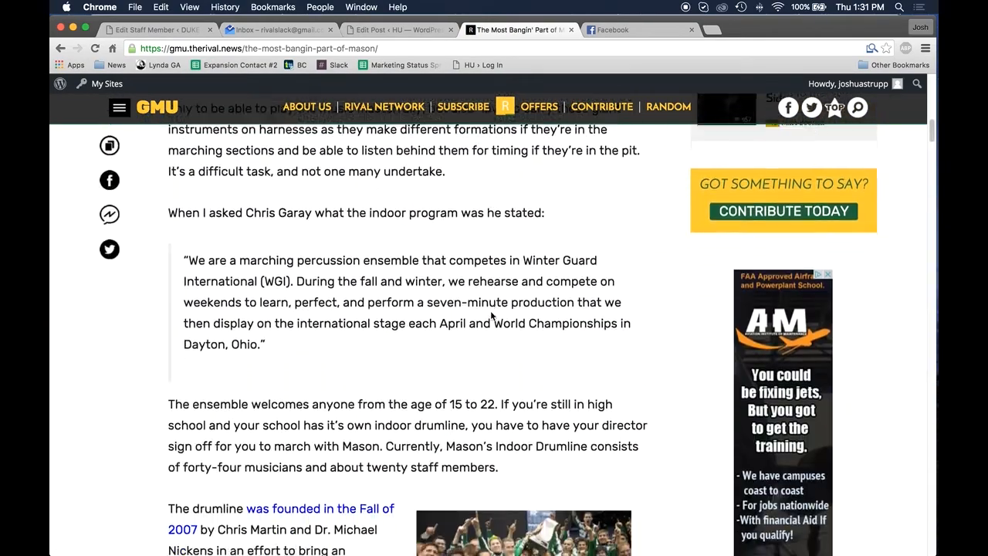
scroll(492, 314, down, 15)
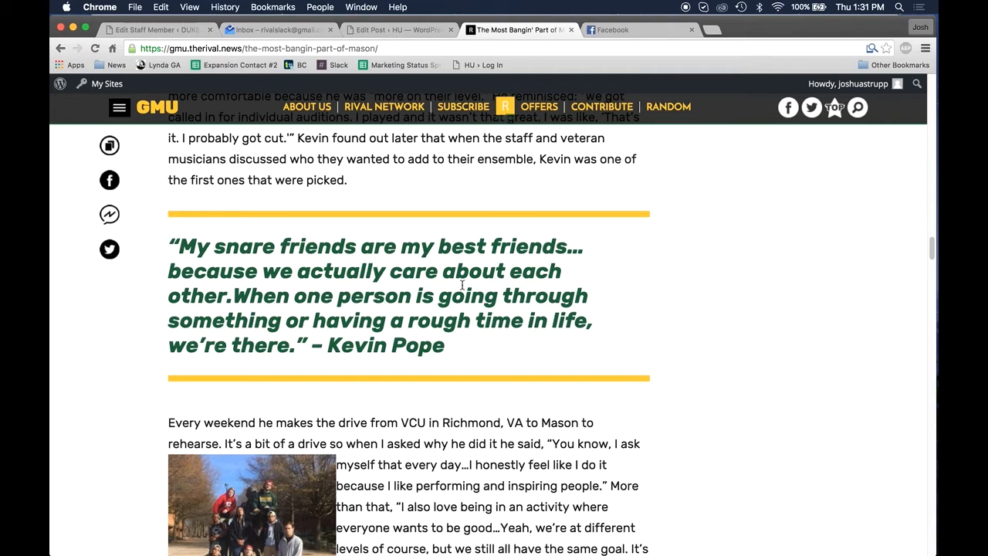
drag(331, 349, 457, 351)
click(496, 351)
scroll(709, 376, down, 3)
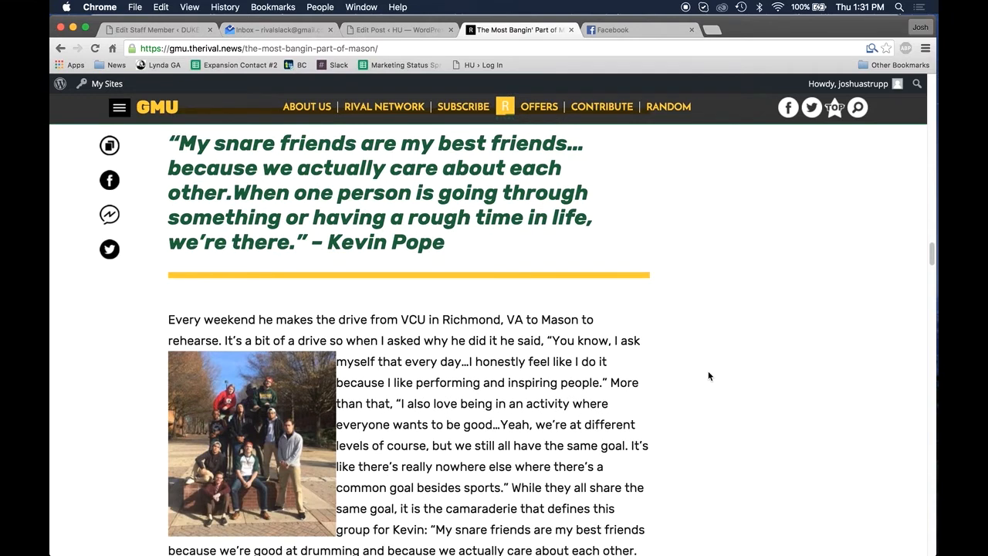
scroll(708, 376, up, 3)
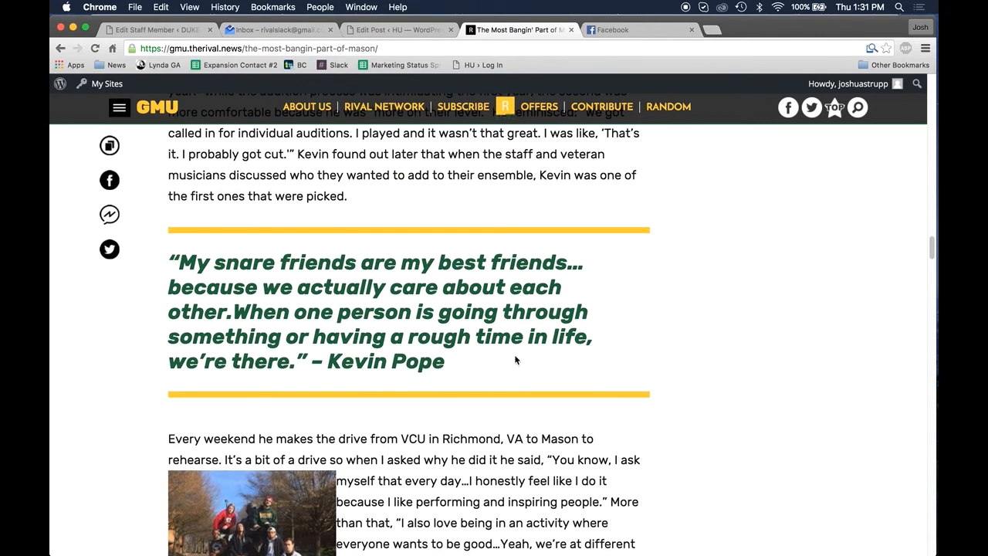
drag(488, 381, 172, 261)
click(387, 325)
scroll(558, 320, up, 20)
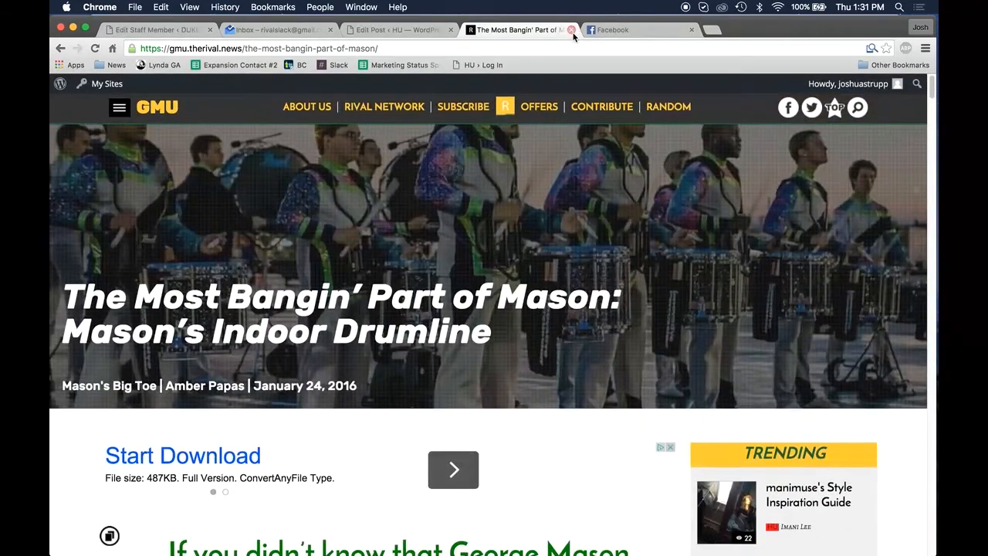
click(571, 30)
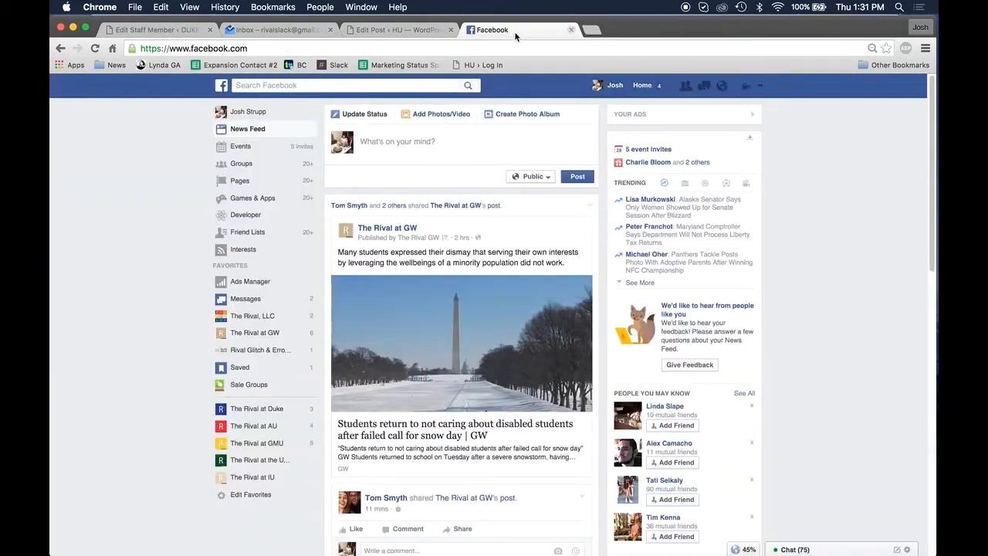
click(409, 31)
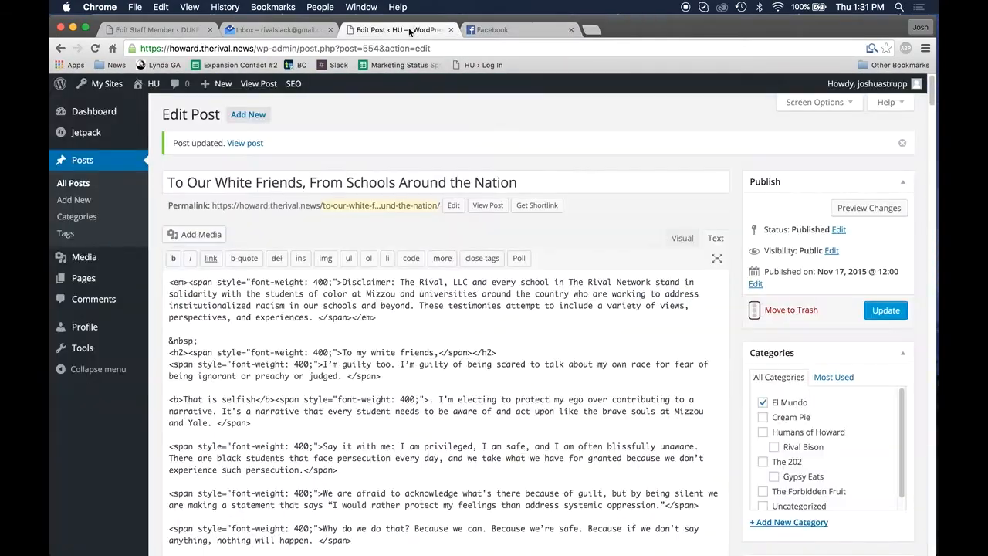
click(682, 238)
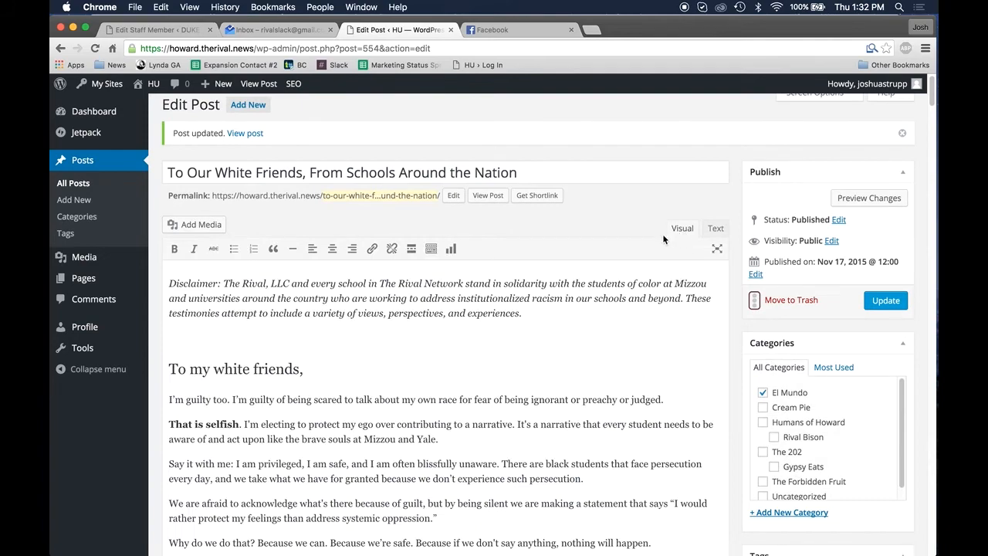
scroll(434, 455, down, 5)
scroll(434, 456, down, 7)
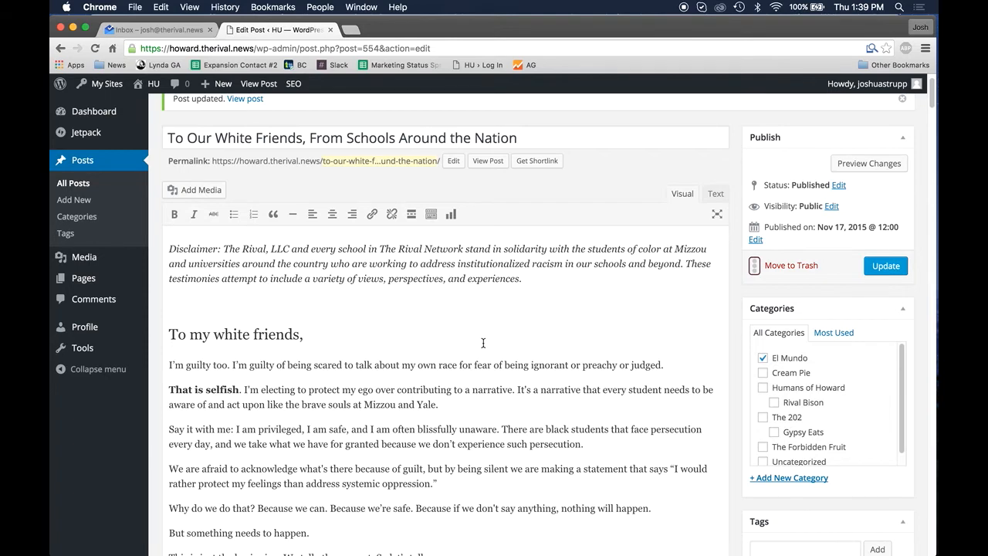
scroll(484, 343, down, 2)
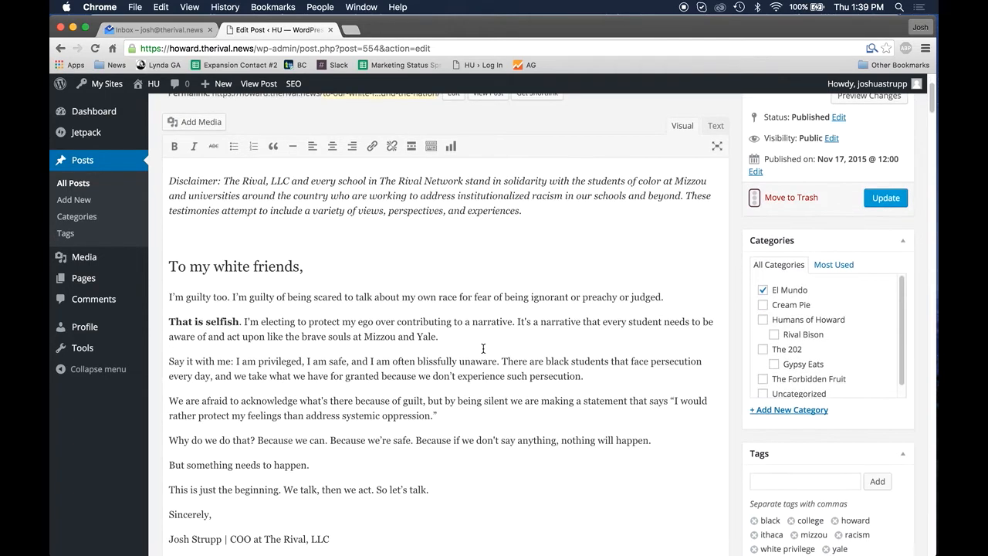
In a new tab, open the Recruitment & Growing Your Staff video from youtube.com/my_videos.
click(354, 31)
text(youtube.com)
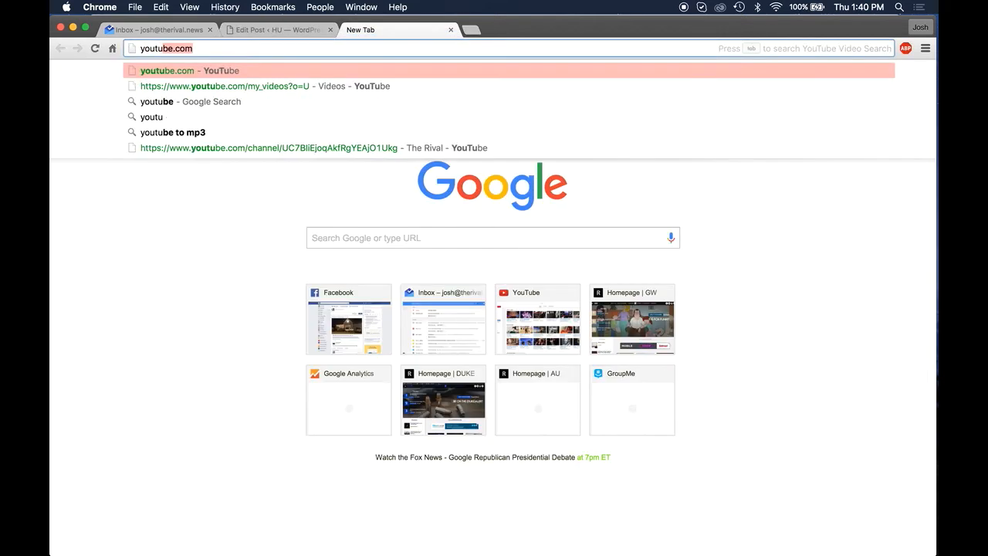
click(308, 86)
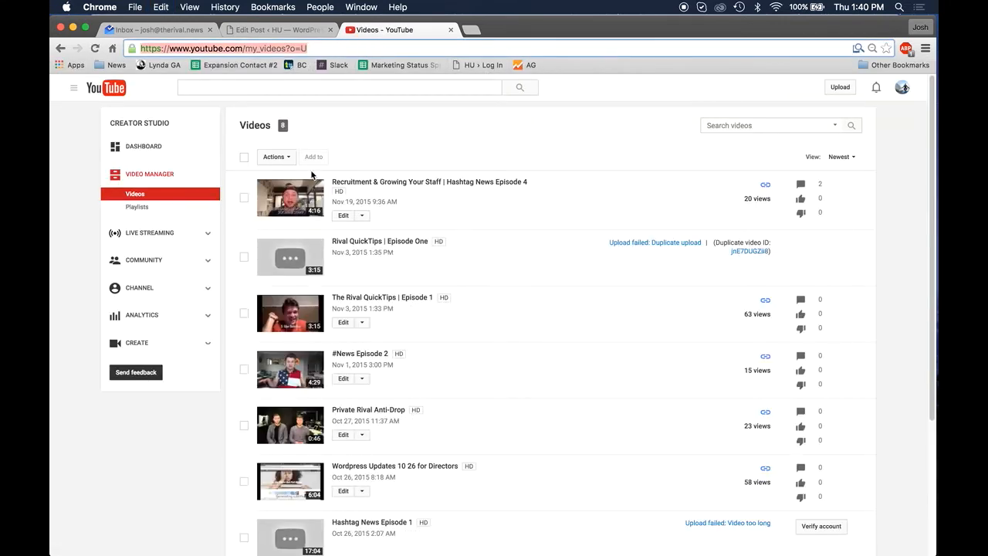
click(308, 193)
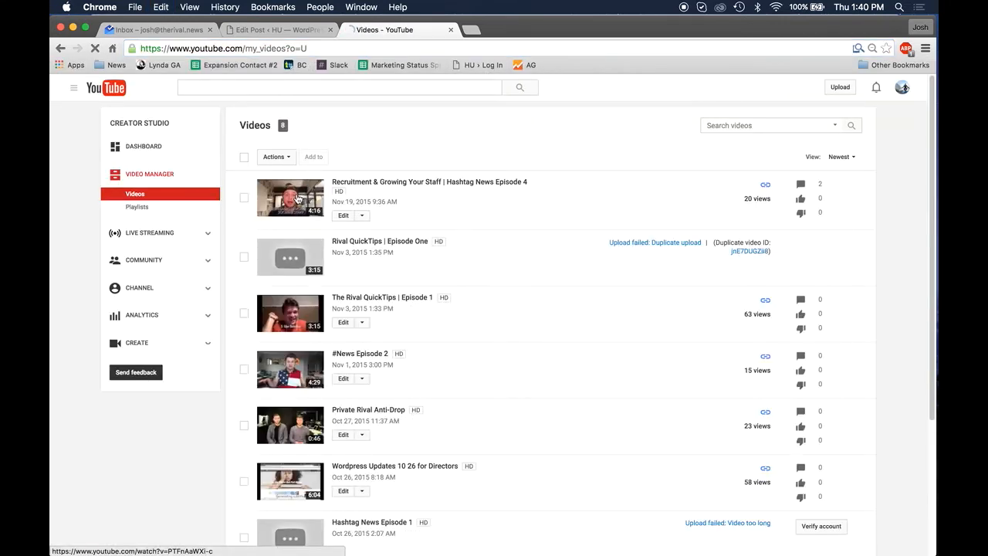
Copy the video's URL, close the tab, and place the cursor below the post's disclaimer.
click(336, 48)
key(super+c)
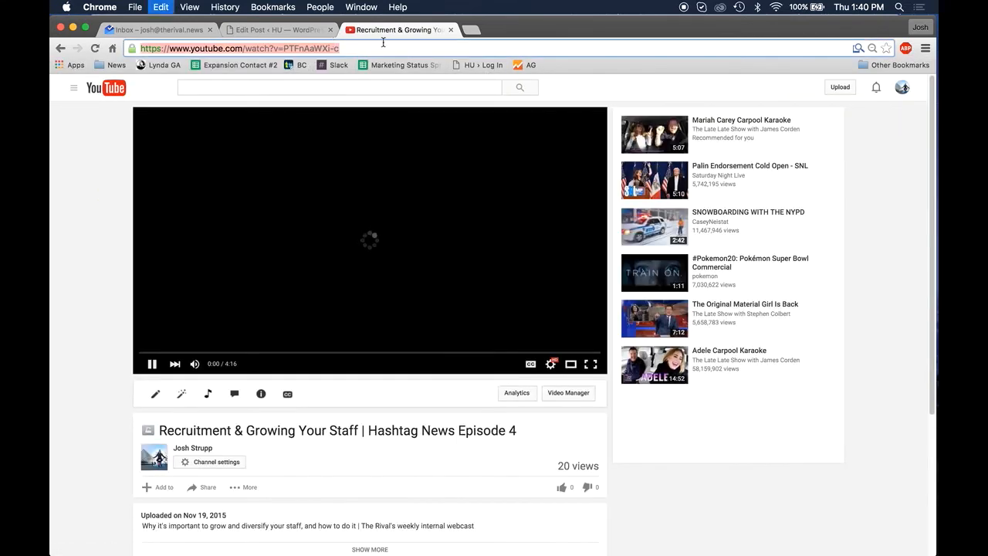
click(450, 31)
click(219, 221)
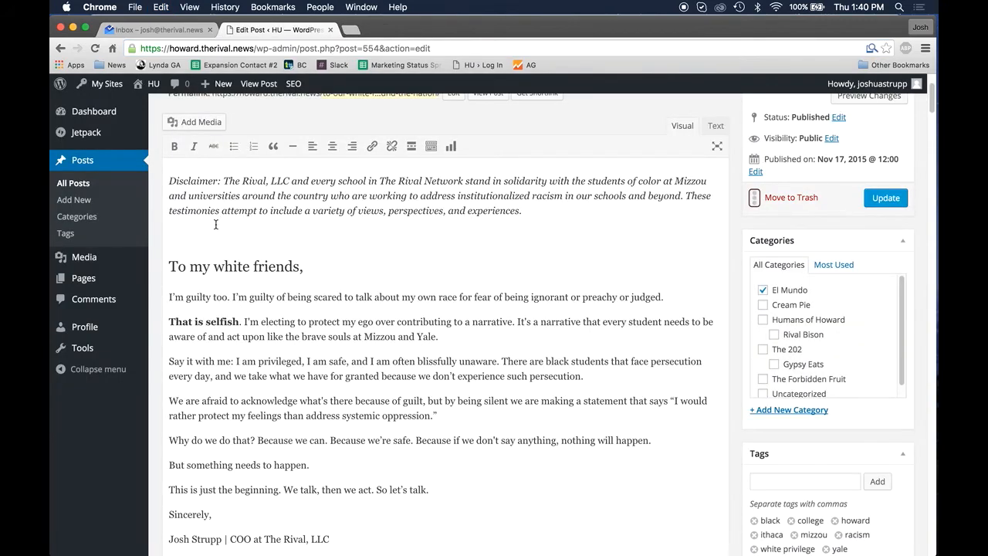
key(super+v)
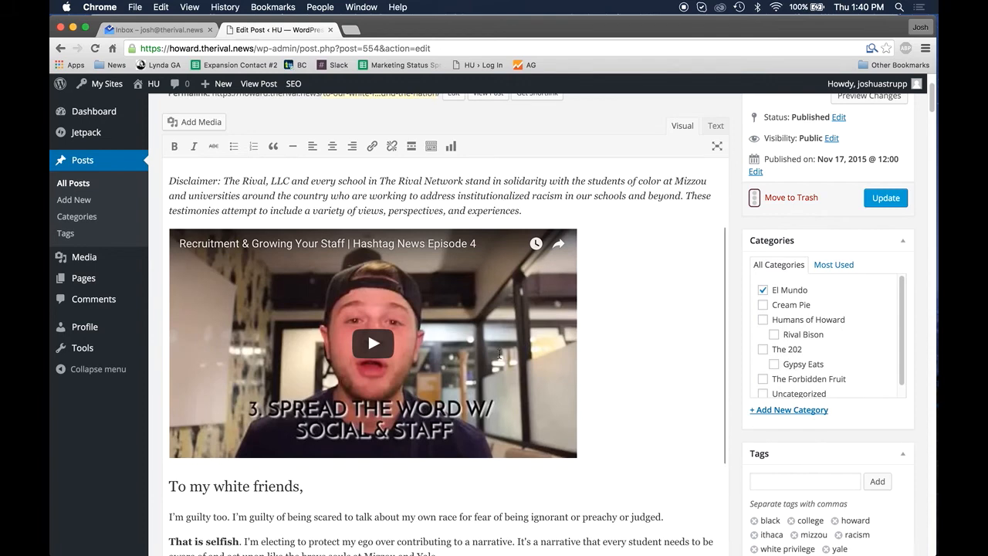
key(super+z)
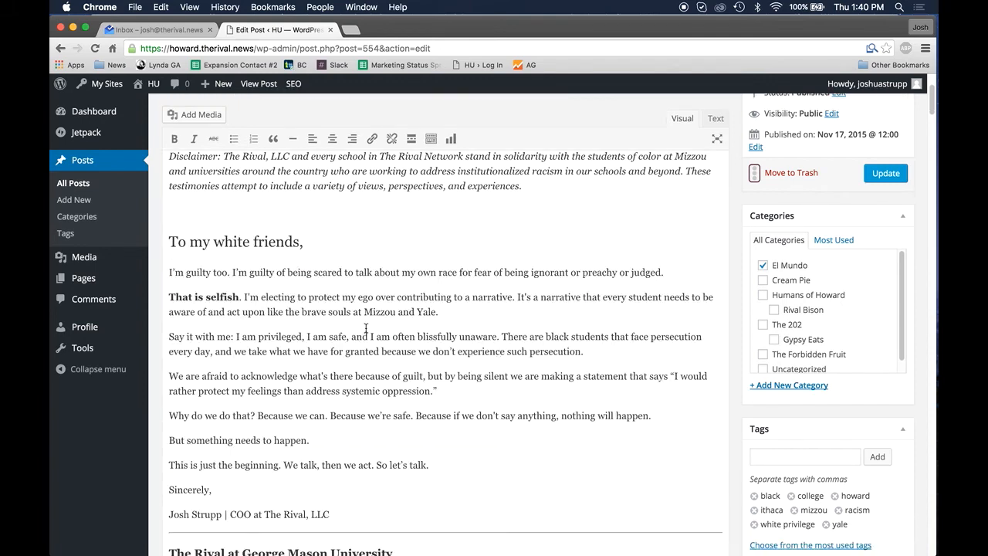
click(199, 114)
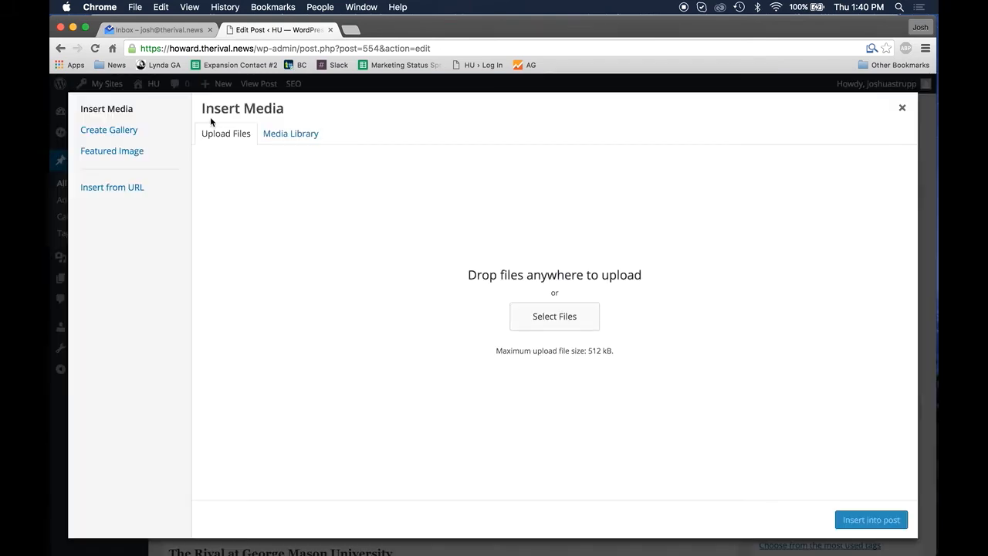
click(134, 194)
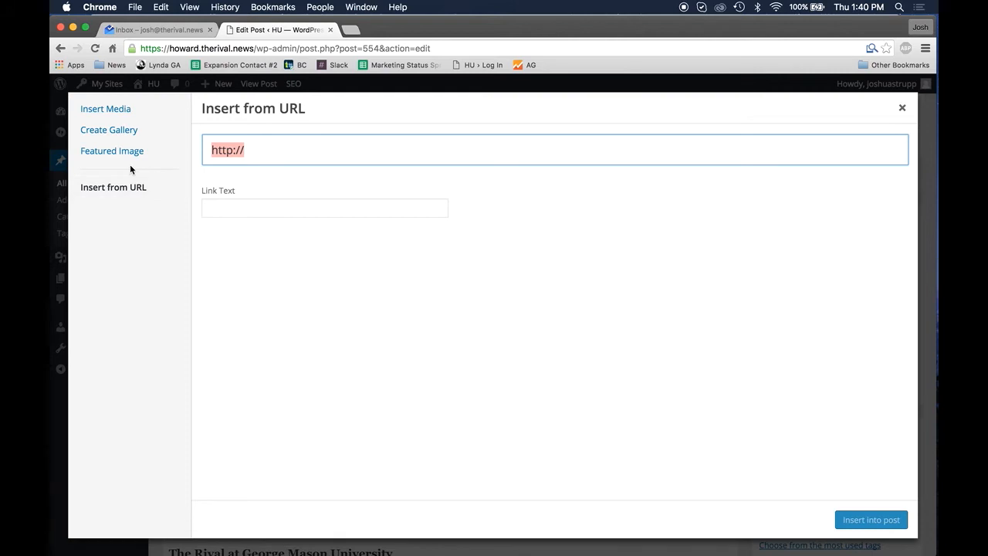
click(115, 112)
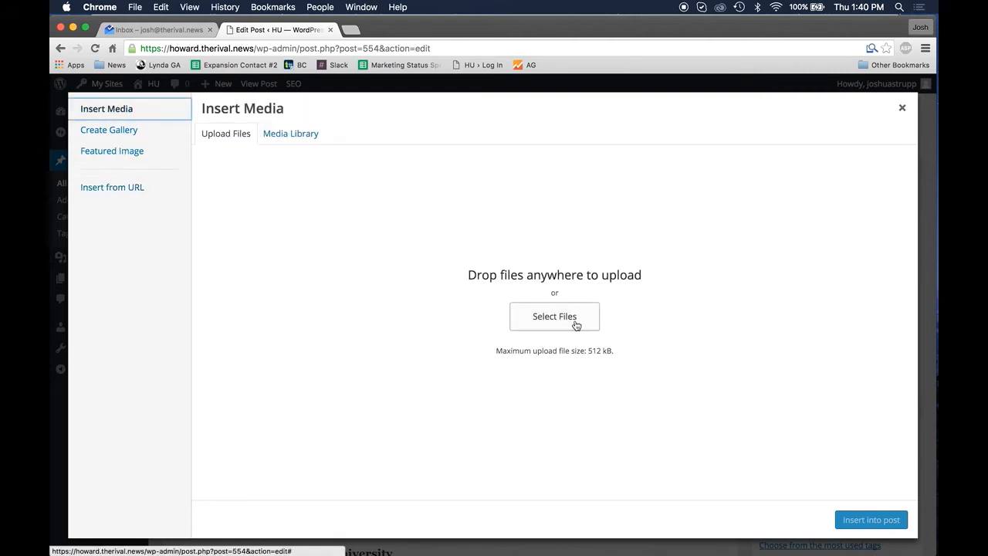
click(298, 139)
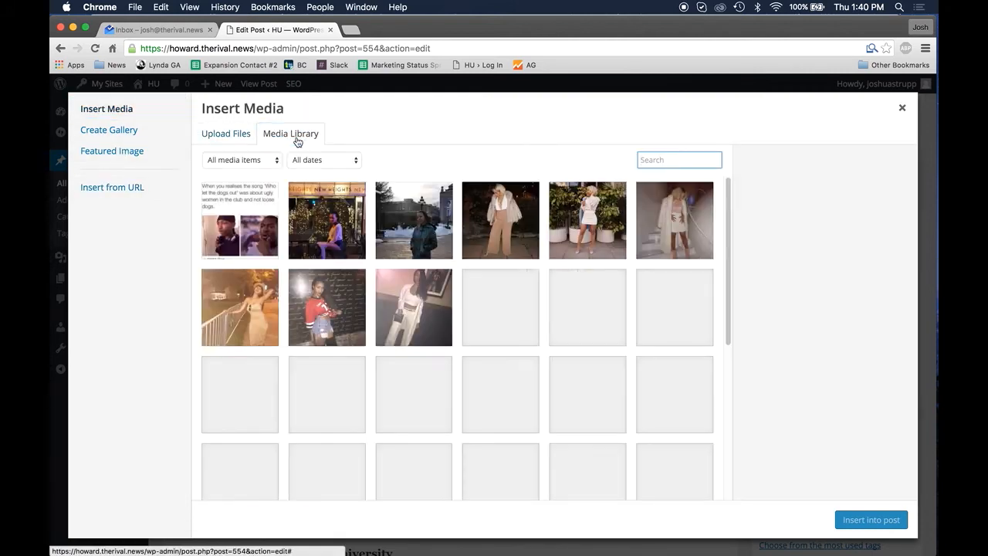
scroll(541, 345, down, 3)
scroll(541, 344, up, 3)
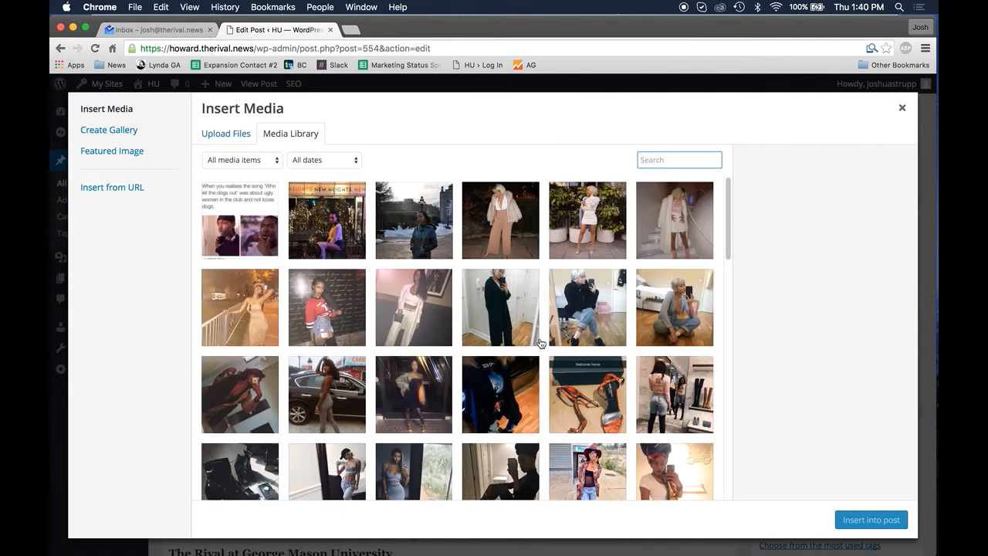
click(902, 107)
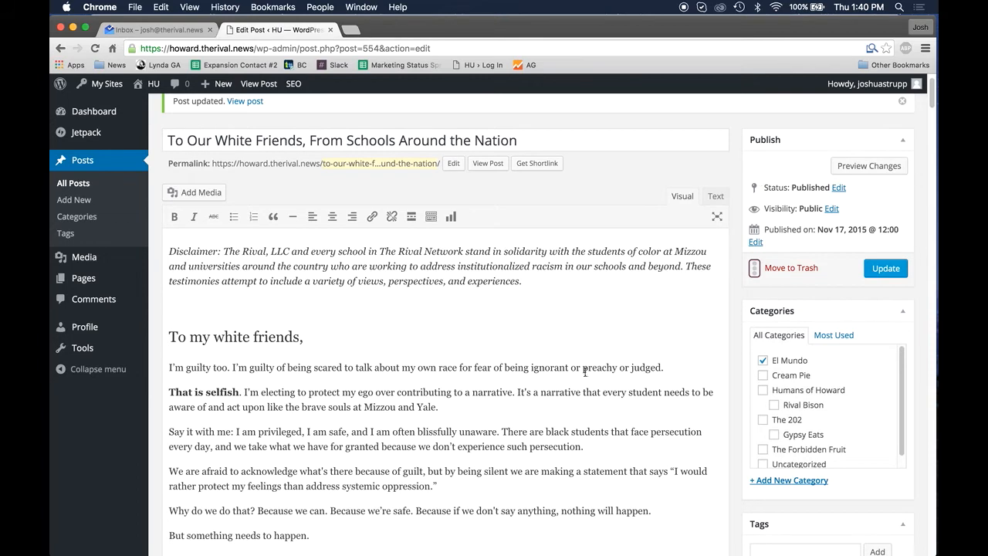
scroll(335, 521, down, 4)
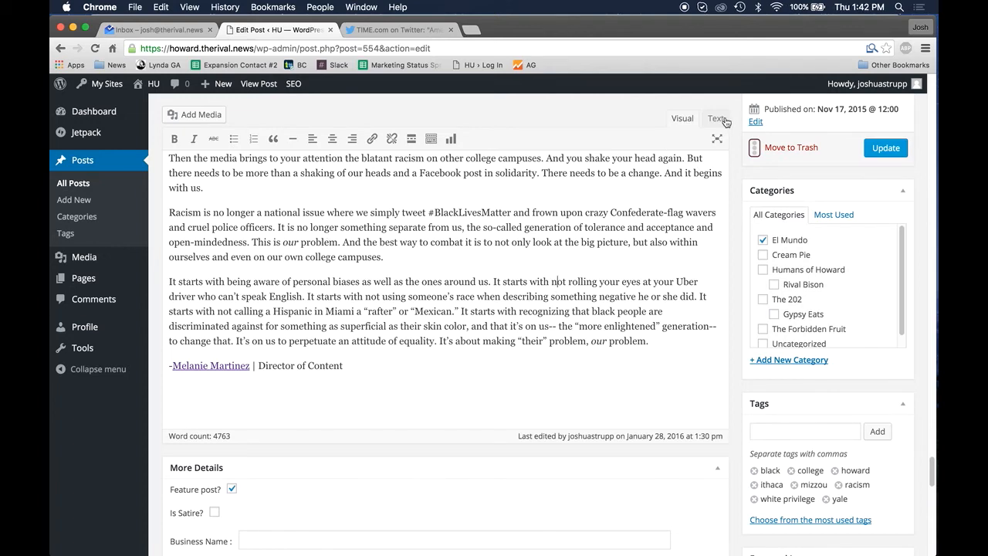
Bring up the Embed Tweet code for TIME's Barbie tweet.
click(407, 30)
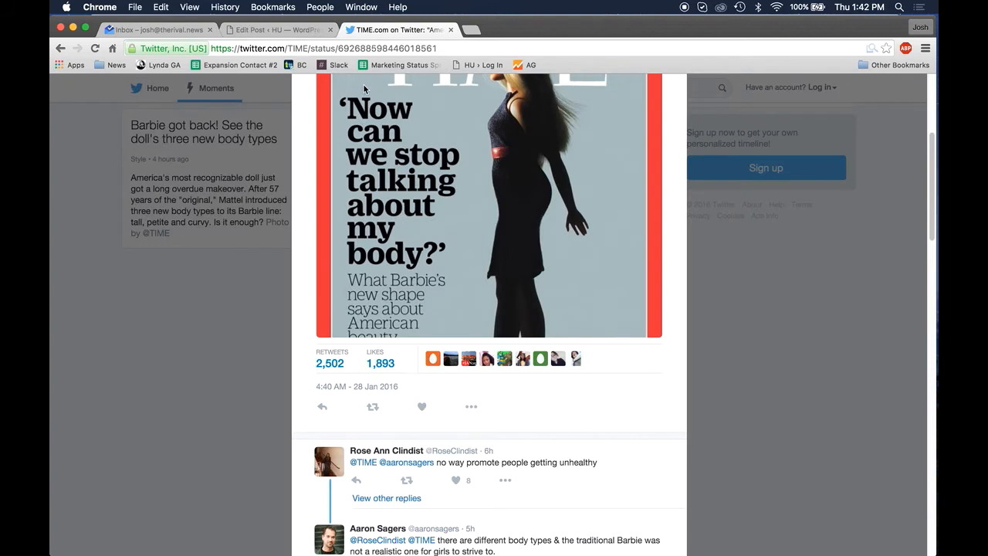
scroll(373, 132, up, 5)
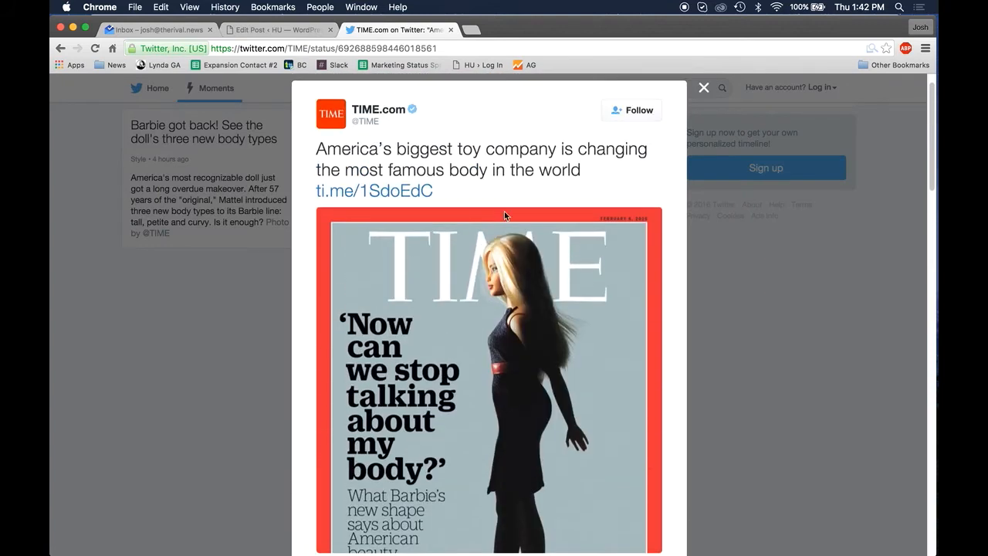
scroll(504, 211, down, 5)
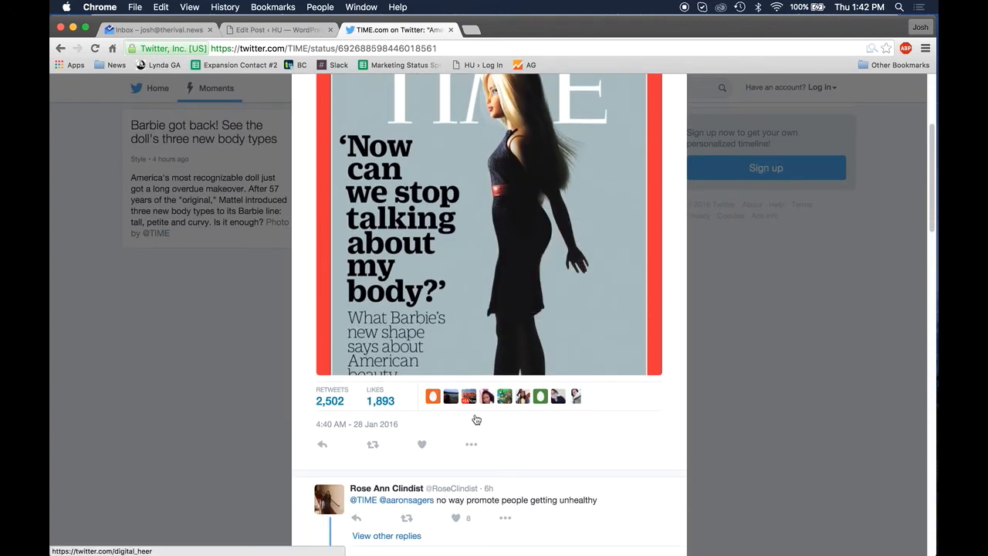
click(471, 444)
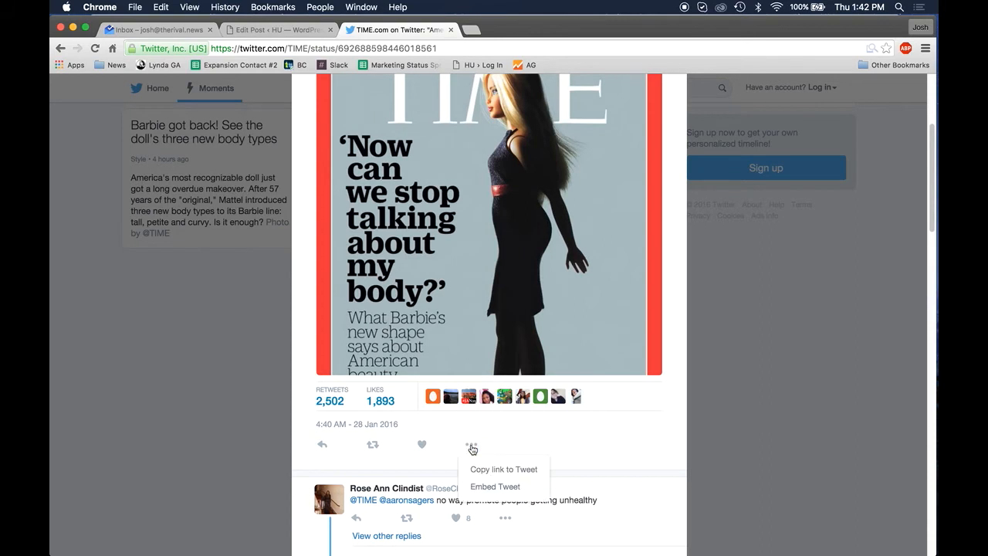
click(478, 487)
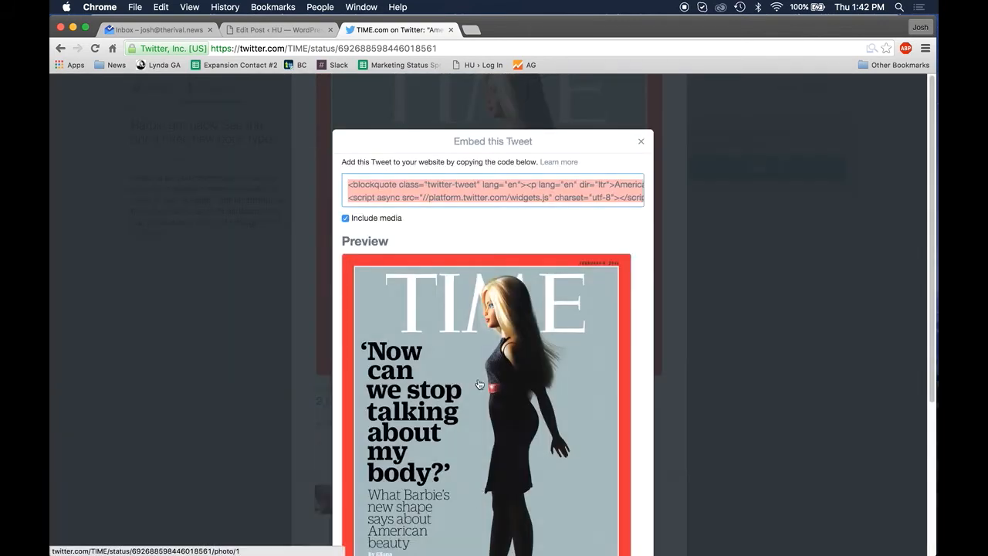
Copy the embed code, close the embed window, and return to the WordPress editor.
key(super+c)
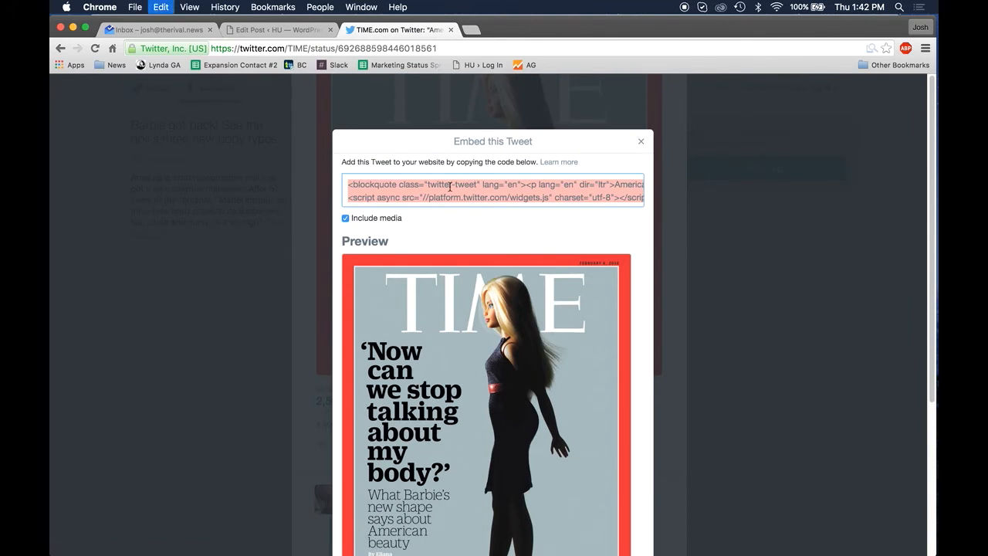
right_click(585, 192)
click(605, 260)
click(640, 144)
click(283, 30)
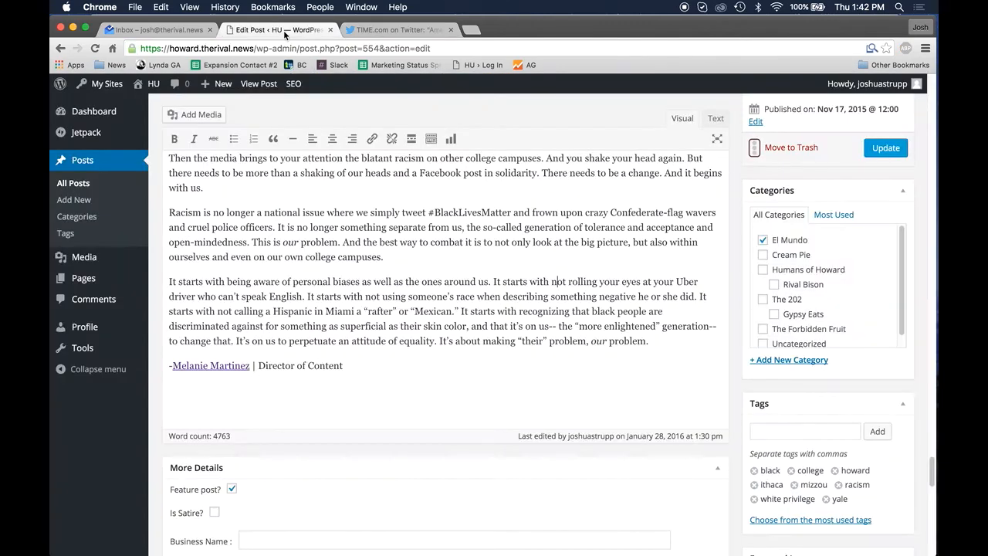
Switch the post editor to Text (HTML) view and find the end of the post.
scroll(751, 142, up, 1)
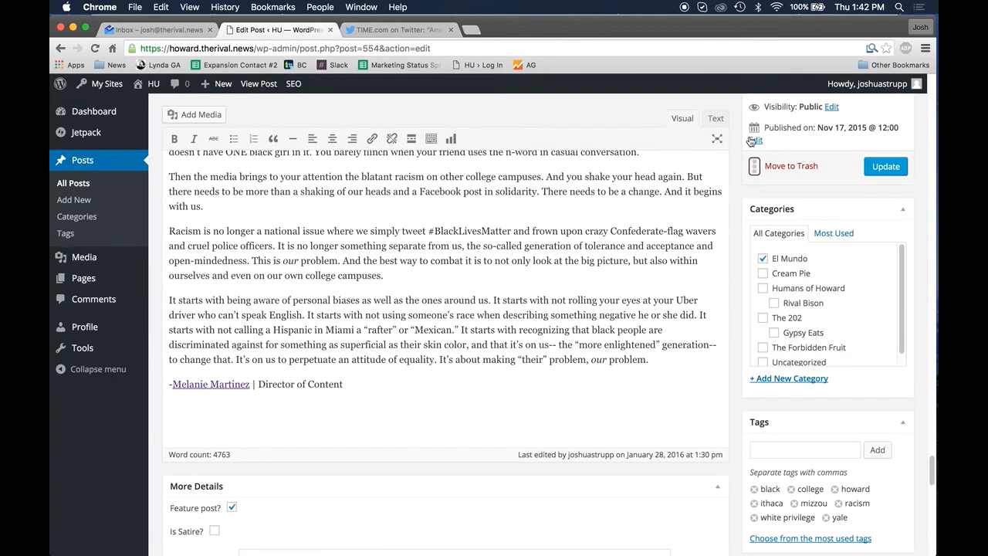
click(716, 118)
scroll(450, 276, down, 5)
scroll(450, 275, down, 20)
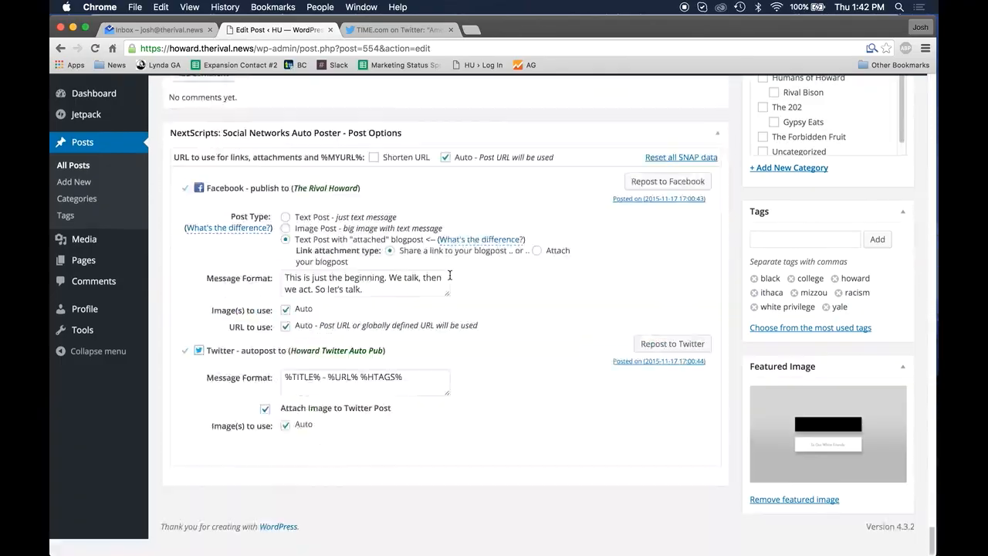
scroll(450, 276, up, 15)
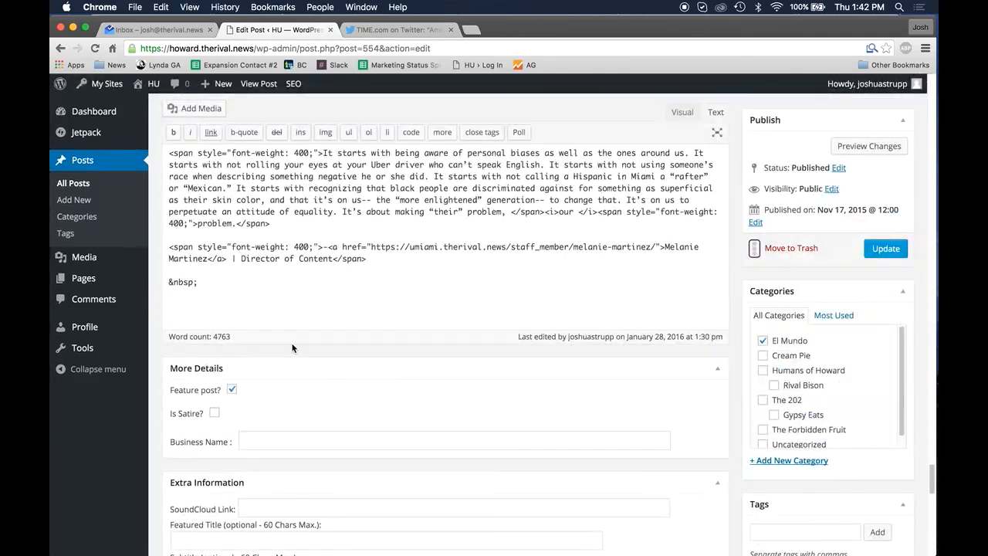
Paste the tweet embed code after the last paragraph, Update, and open View post.
key(Return)
key(Return)
key(super+v)
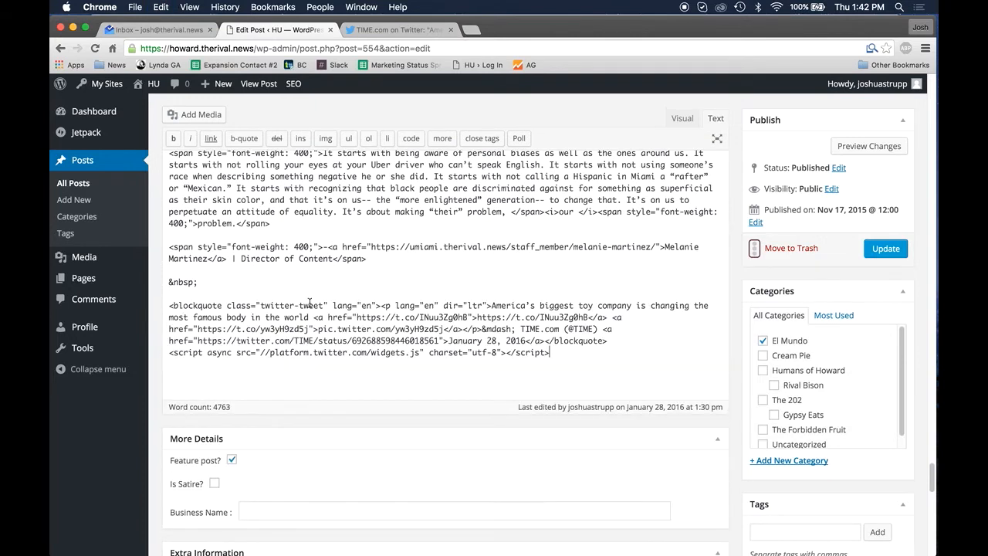
click(872, 248)
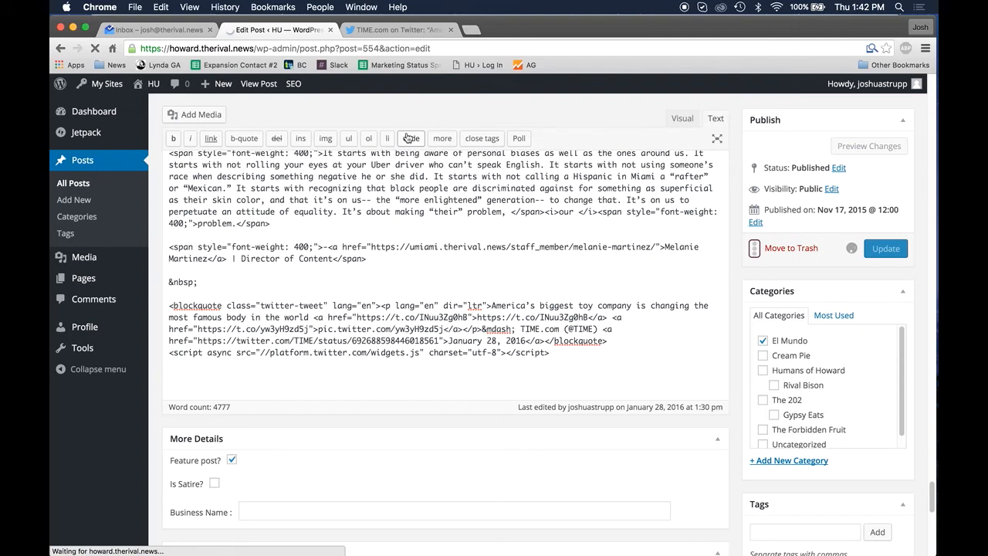
super+click(255, 144)
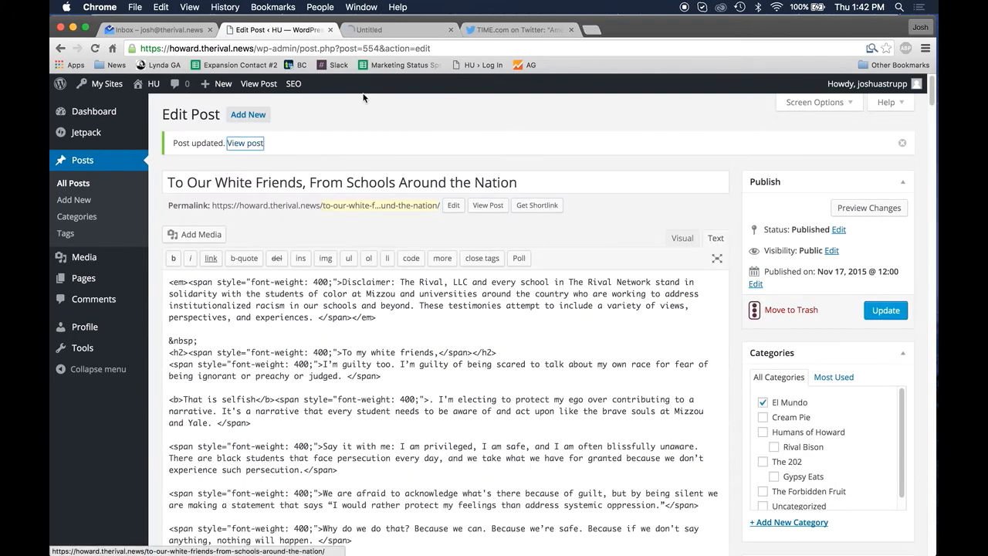
Scroll the live post to check the embedded TIME Barbie-cover tweet, then return to the editor.
click(407, 31)
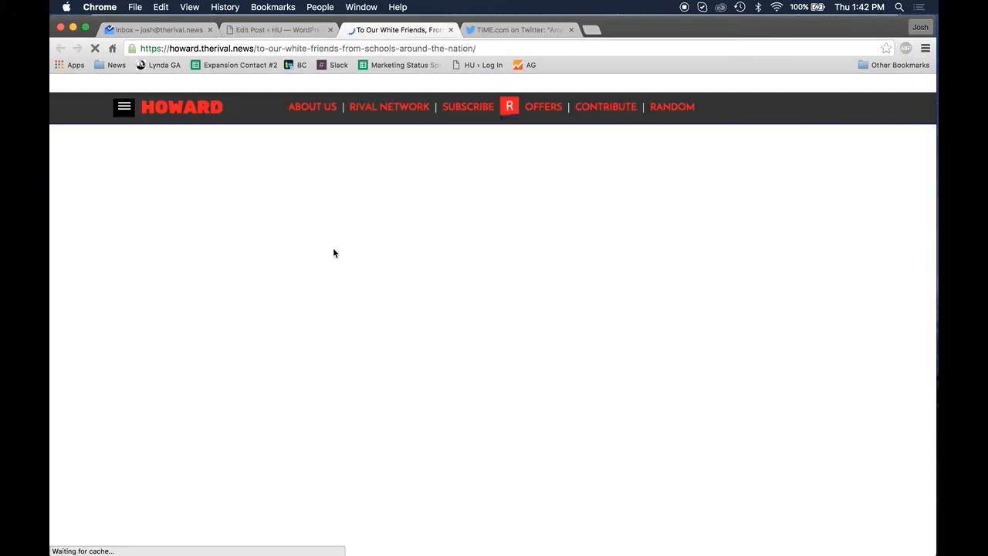
scroll(405, 421, down, 20)
scroll(405, 424, down, 20)
scroll(405, 424, down, 20)
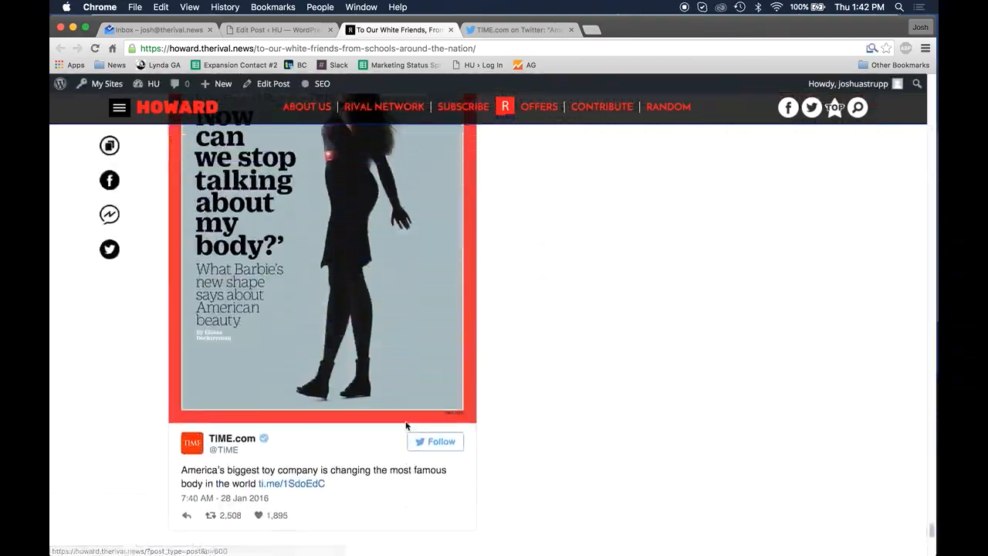
scroll(568, 396, up, 2)
scroll(568, 396, up, 2)
scroll(568, 396, down, 3)
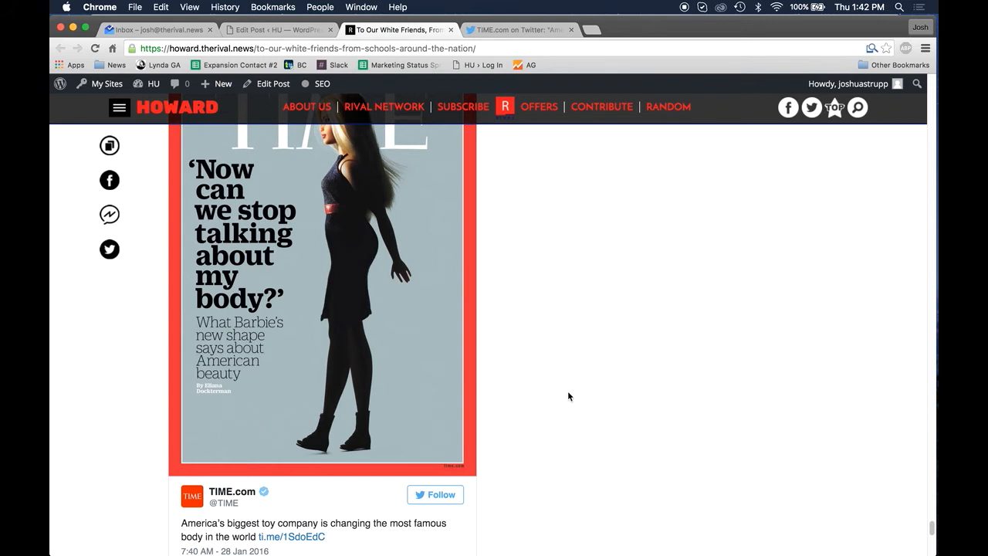
scroll(567, 396, up, 3)
scroll(567, 396, down, 5)
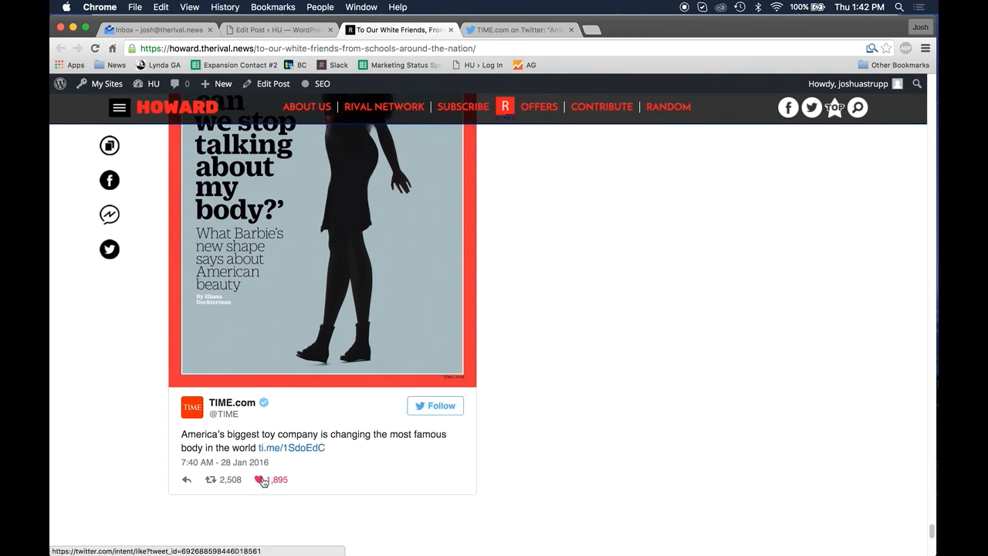
scroll(535, 390, up, 5)
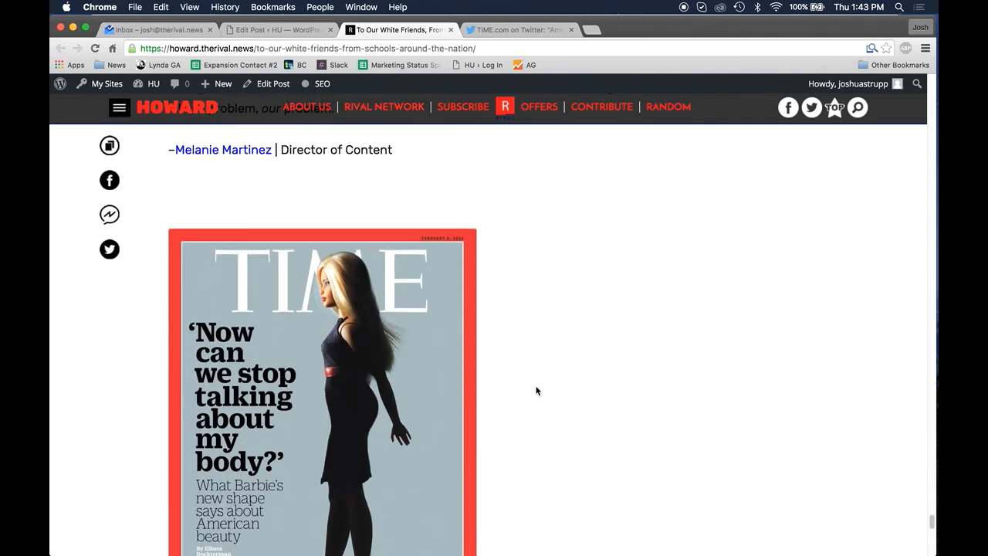
key(ctrl+shift+Tab)
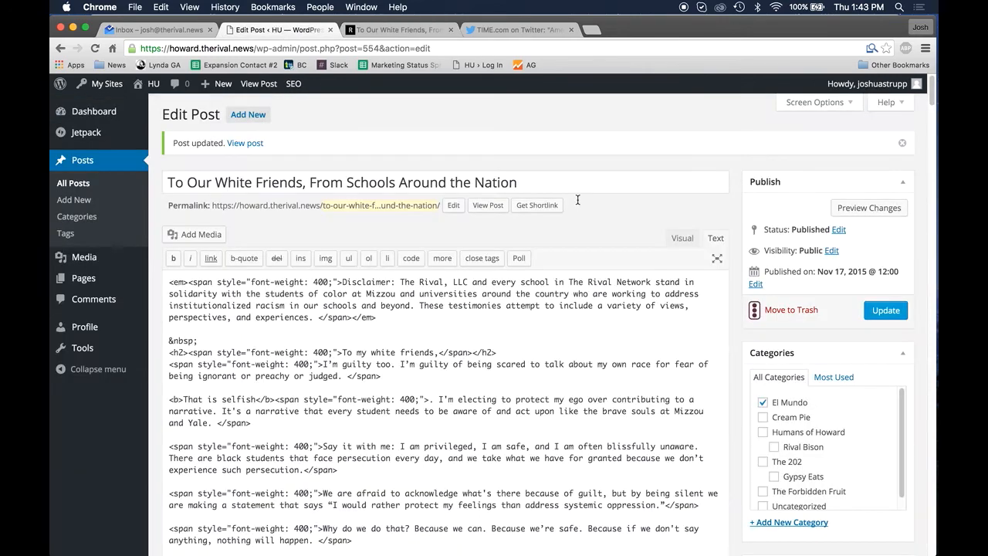
Search Google for 'google images', then replace the query with 'barbie'.
click(394, 34)
click(395, 45)
text(google )
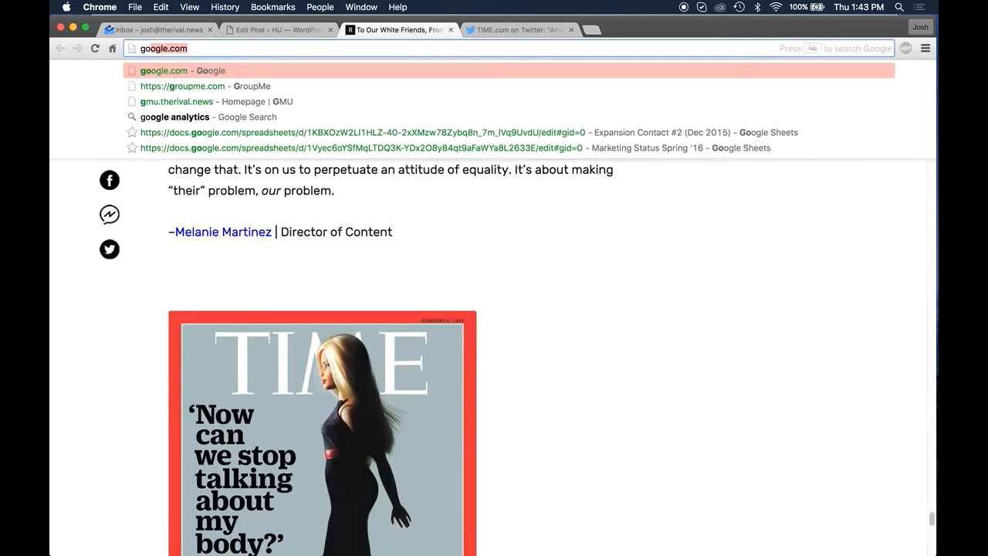
text(images)
key(Return)
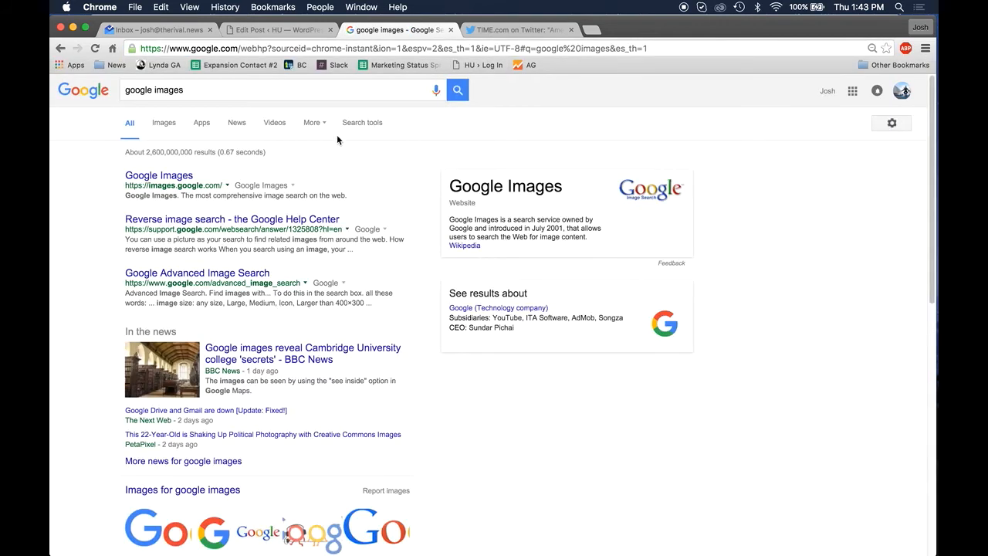
triple_click(219, 85)
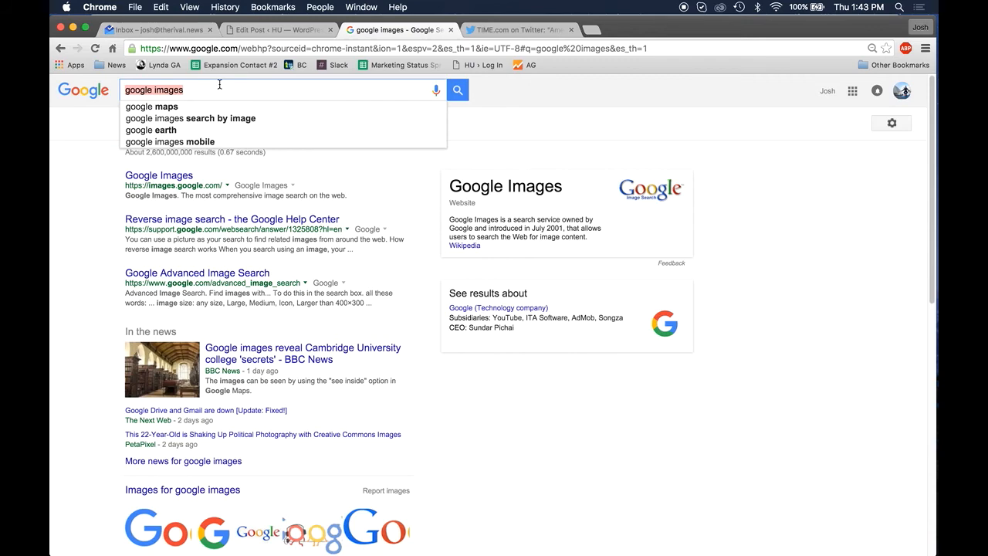
text(barbie)
key(Return)
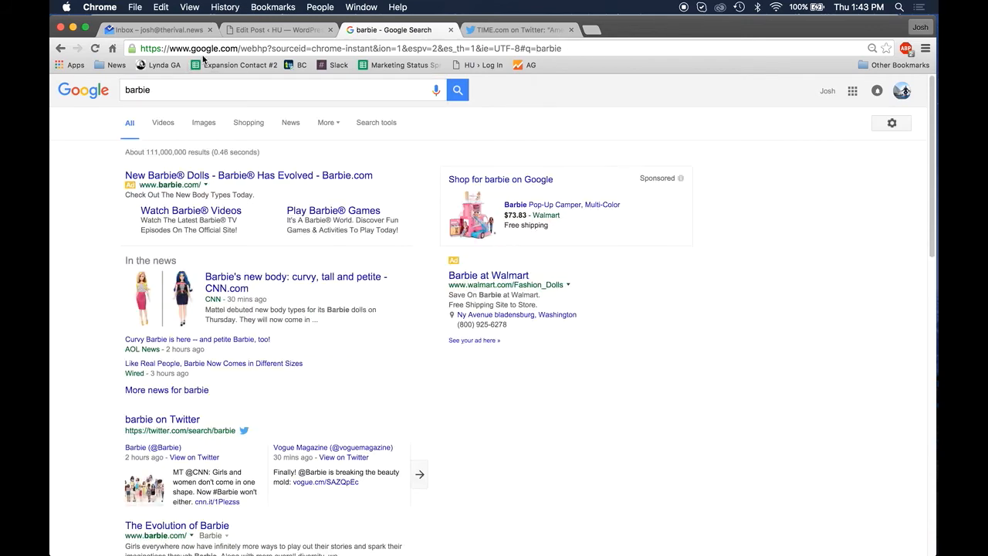
Show Barbie image results filtered by usage rights to Labeled for reuse.
click(203, 124)
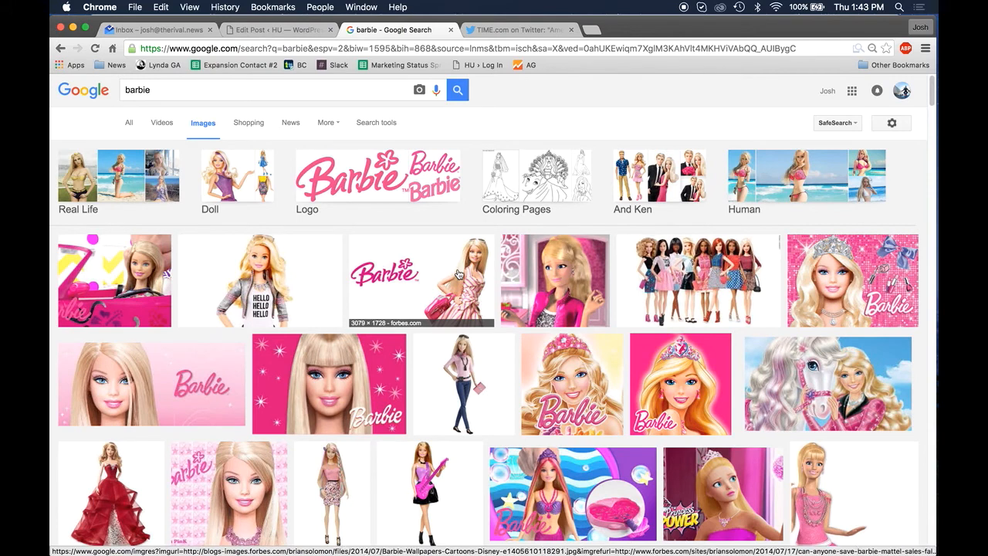
click(375, 128)
click(308, 153)
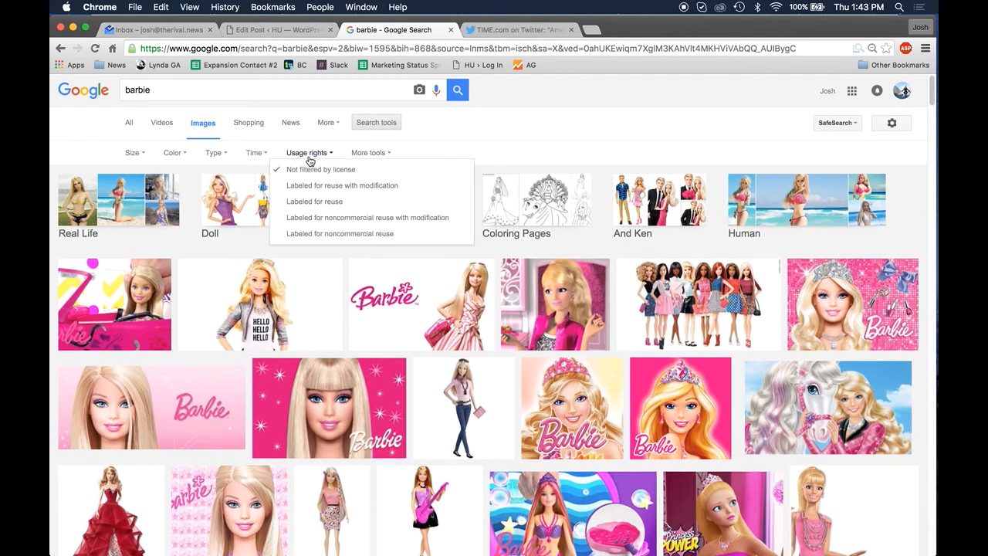
click(317, 200)
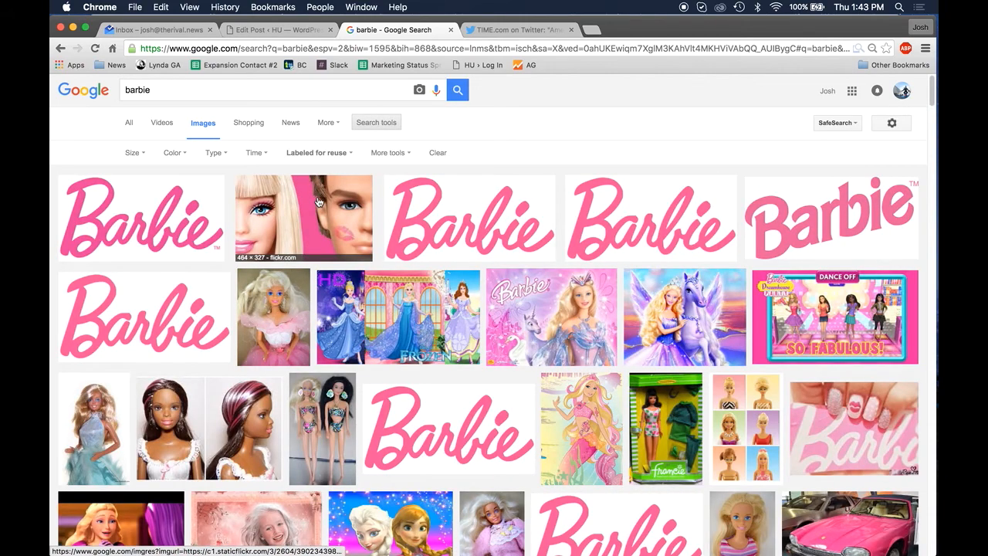
scroll(674, 366, down, 3)
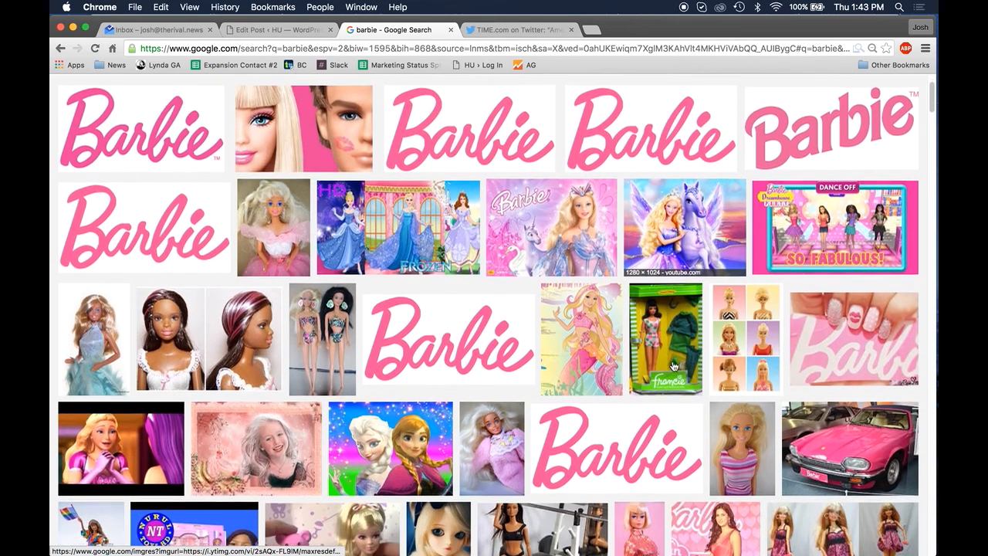
scroll(673, 366, up, 3)
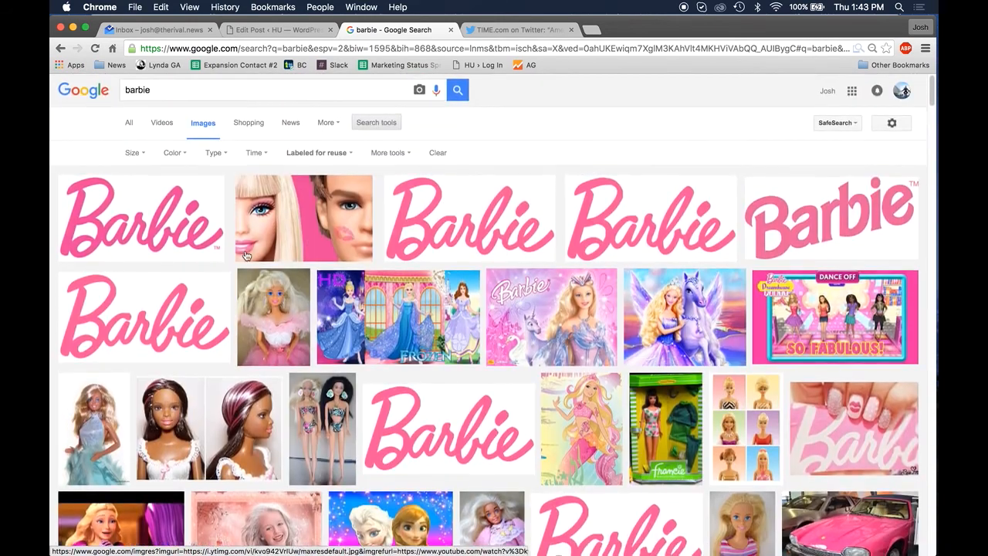
Look over the Size, Color and Time filter options for the image results.
click(133, 154)
click(174, 154)
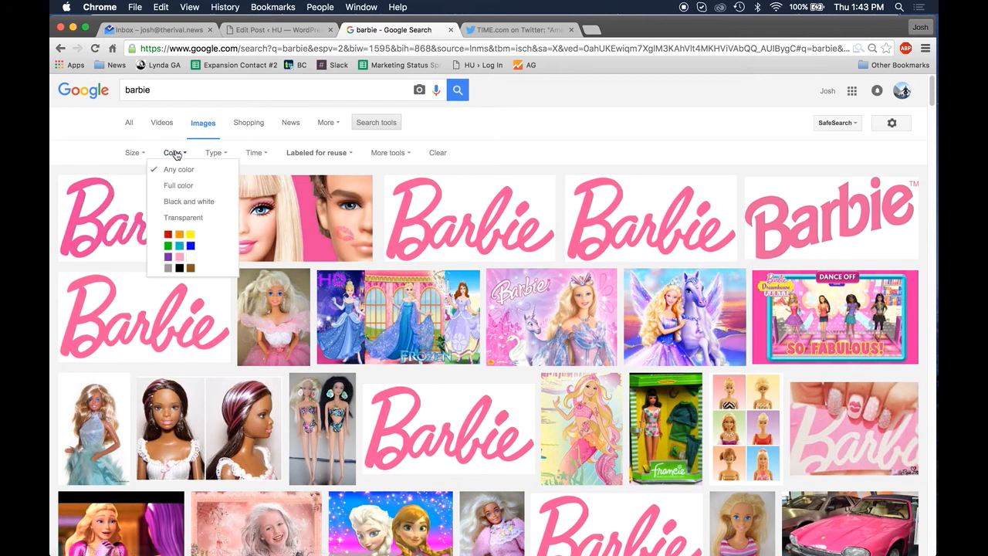
click(259, 153)
click(259, 154)
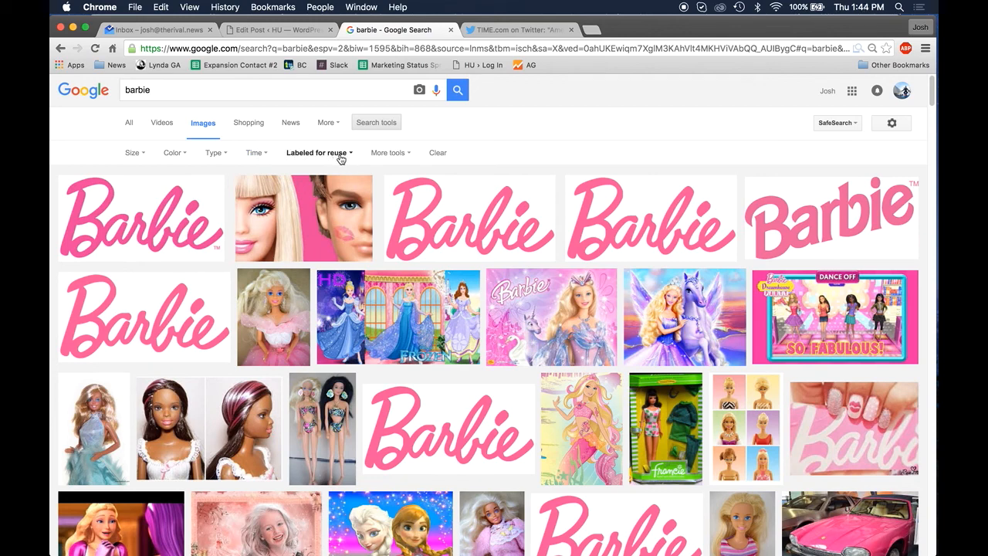
scroll(401, 324, down, 3)
scroll(577, 297, up, 3)
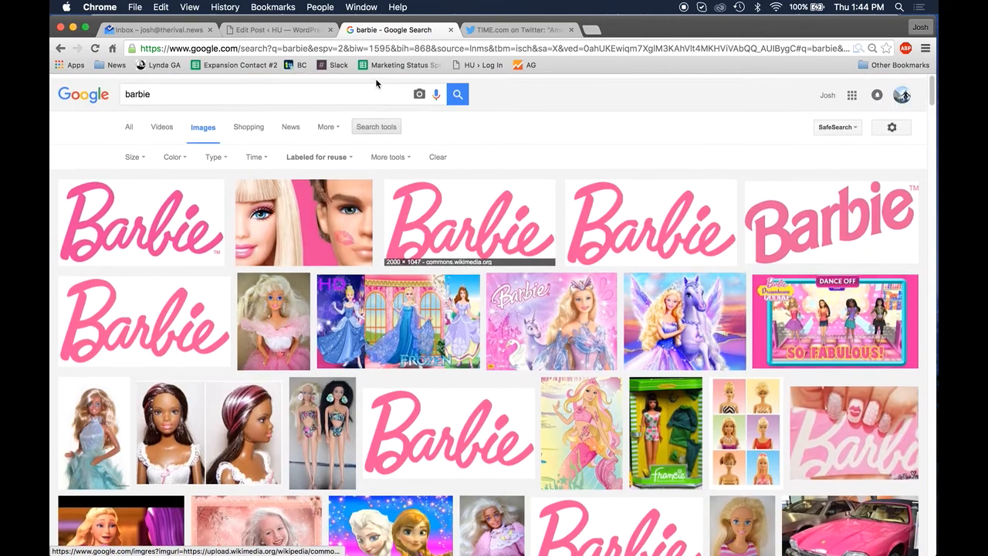
On Flickr, search 'barbie' and filter the results to All creative commons licences.
click(328, 49)
text(flickr.com)
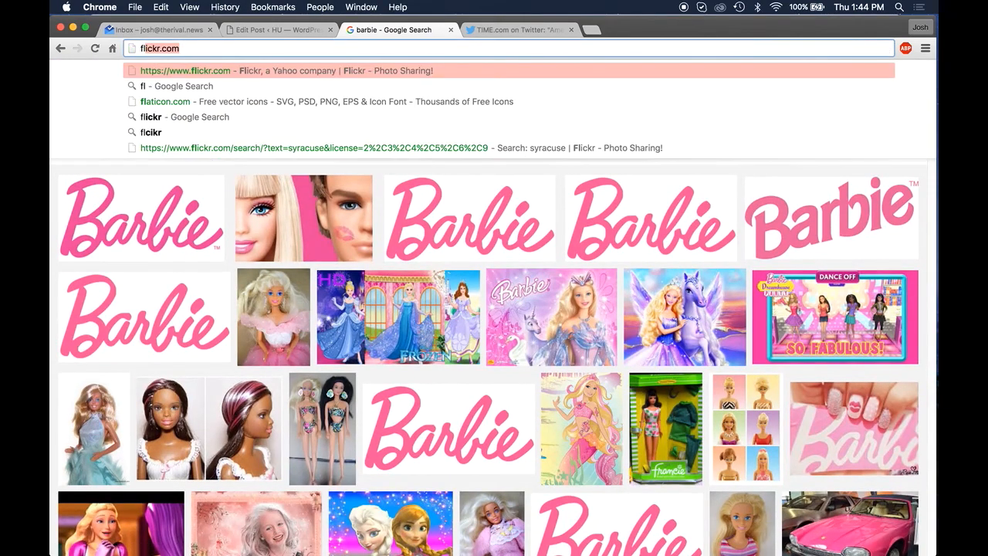
key(Return)
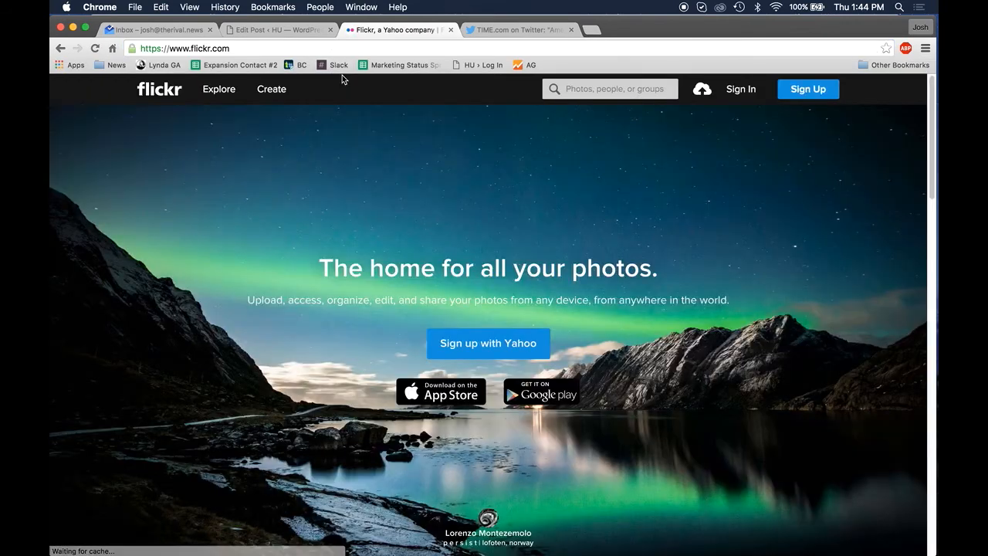
click(581, 89)
text(barbie)
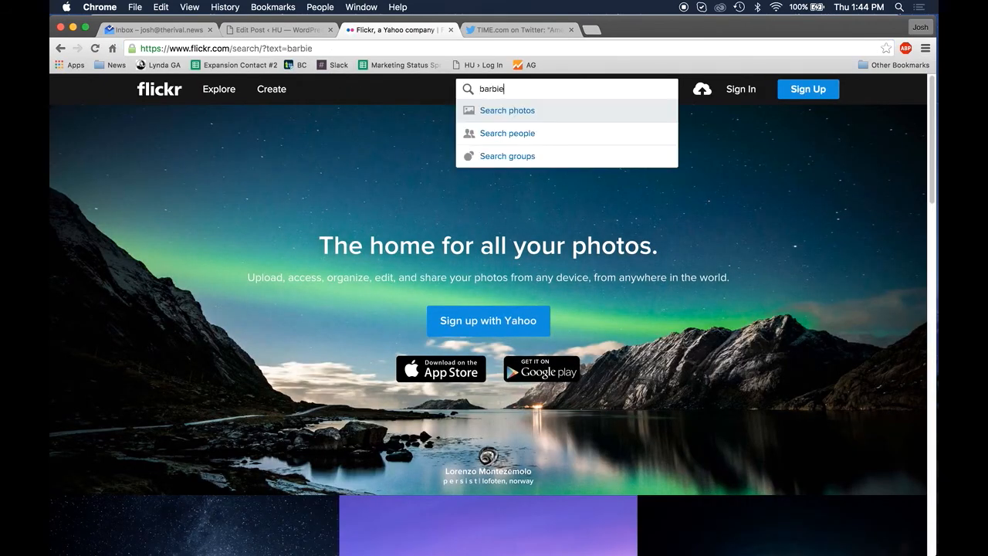
key(Return)
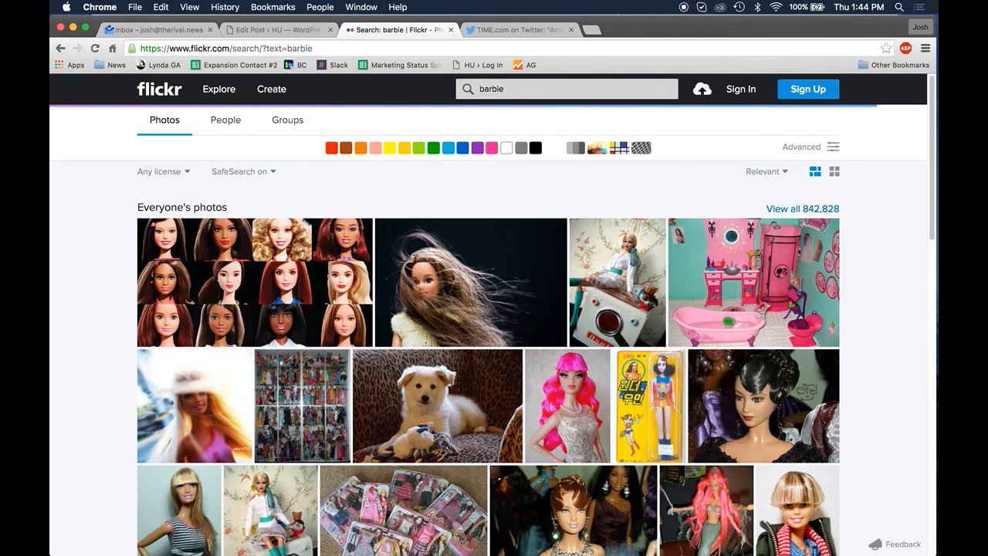
click(183, 177)
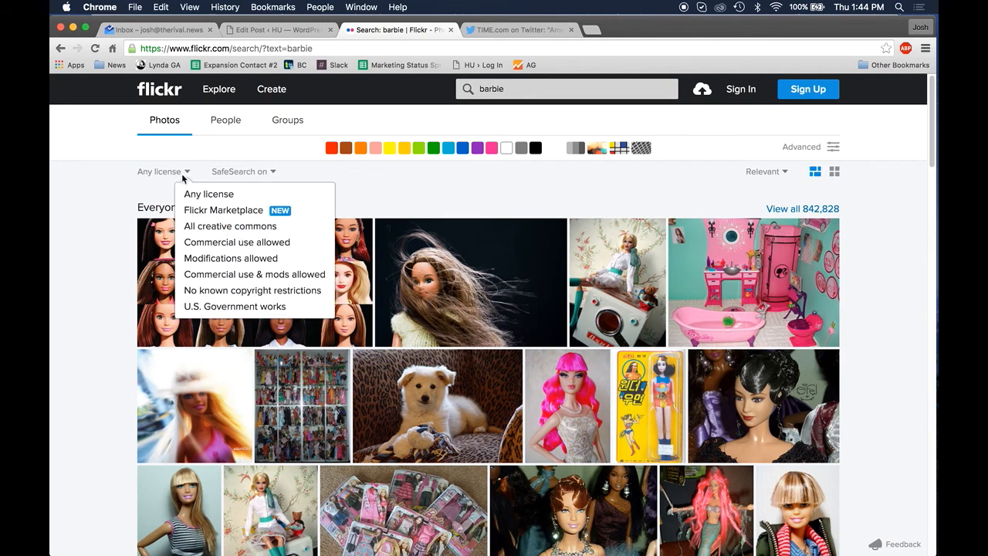
click(206, 229)
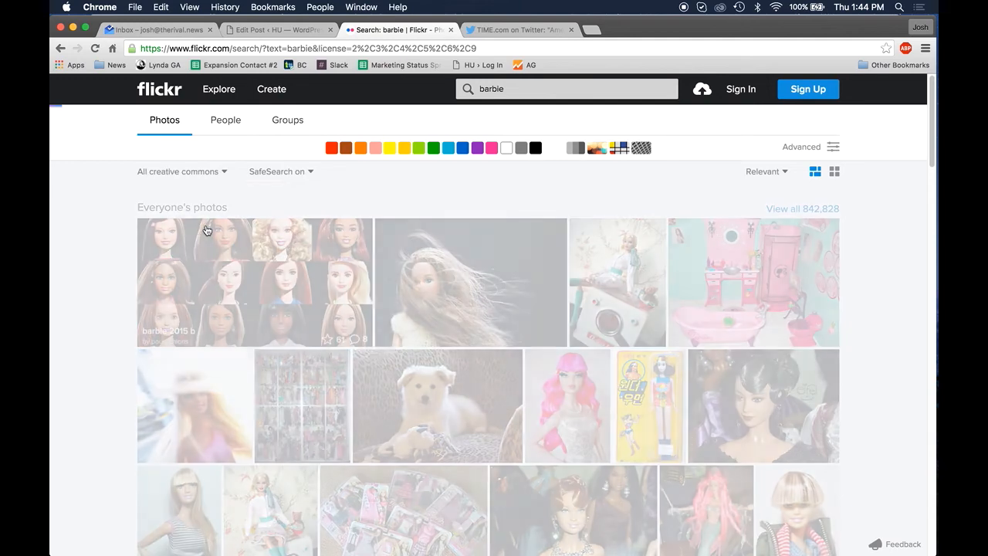
Dismiss the sign-up prompt and open the Vintage Bubblecut Barbie photo page.
scroll(734, 387, down, 10)
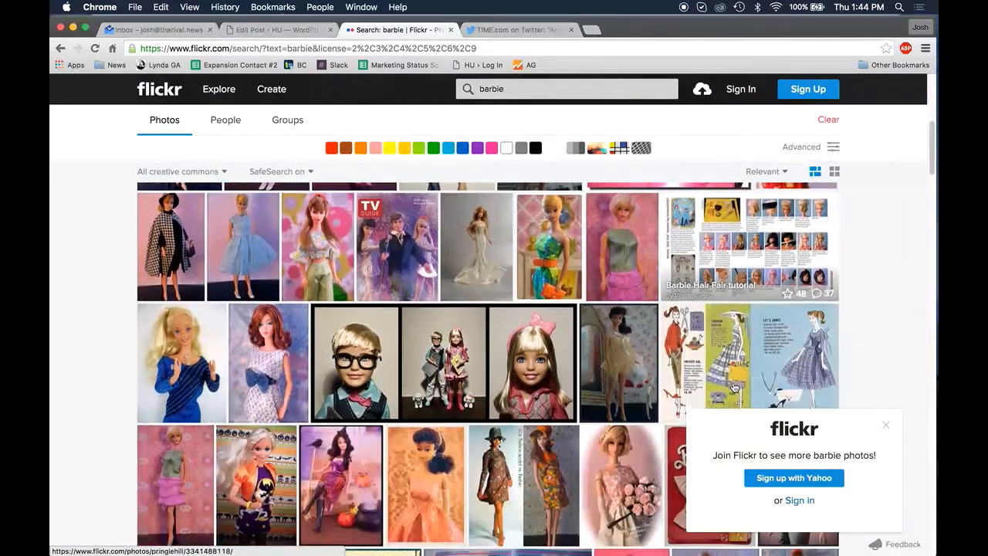
click(885, 424)
scroll(509, 332, up, 5)
scroll(509, 332, up, 2)
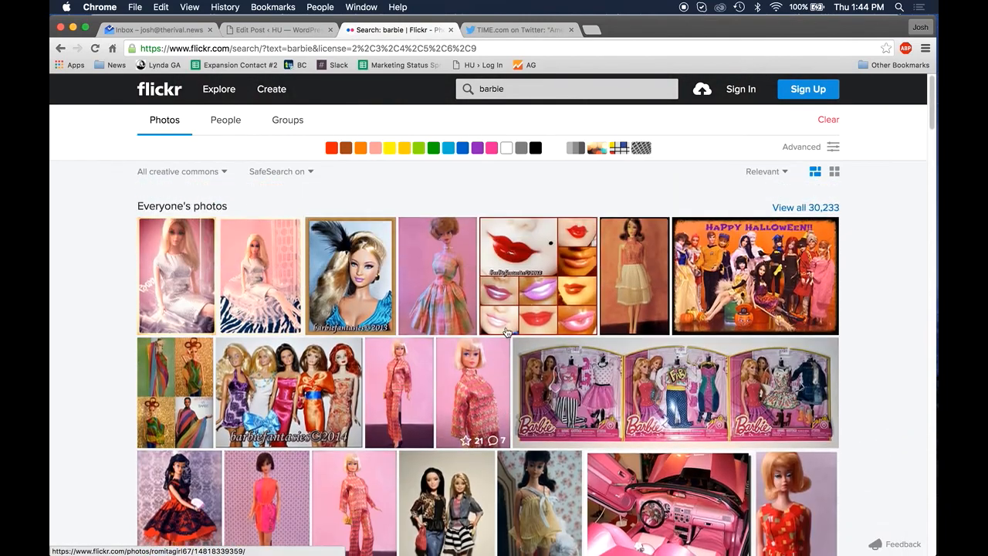
click(451, 287)
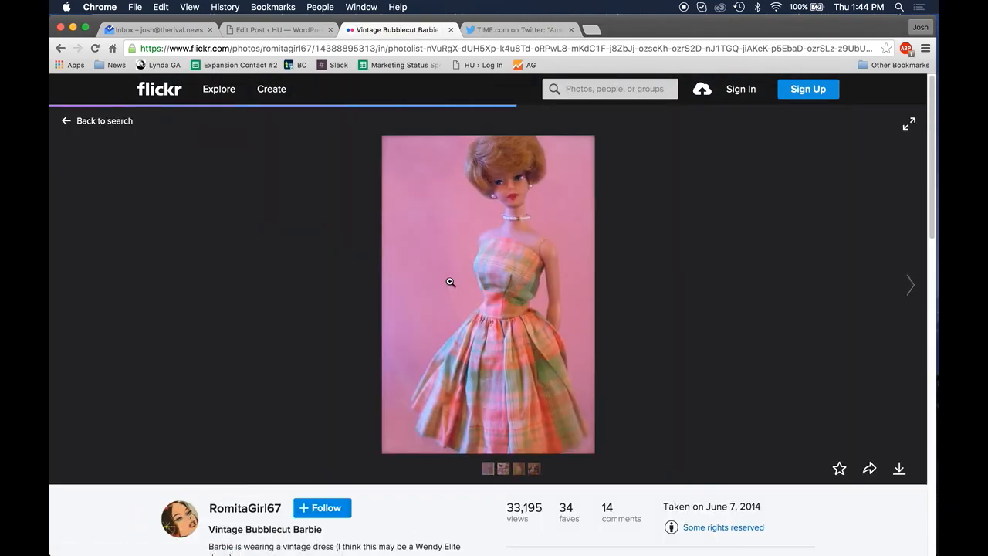
scroll(650, 307, down, 2)
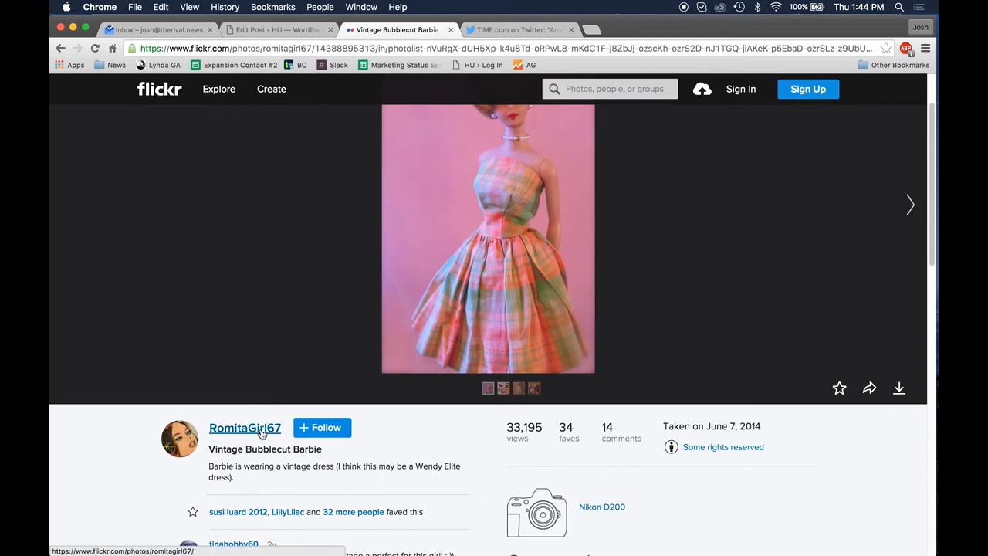
click(374, 48)
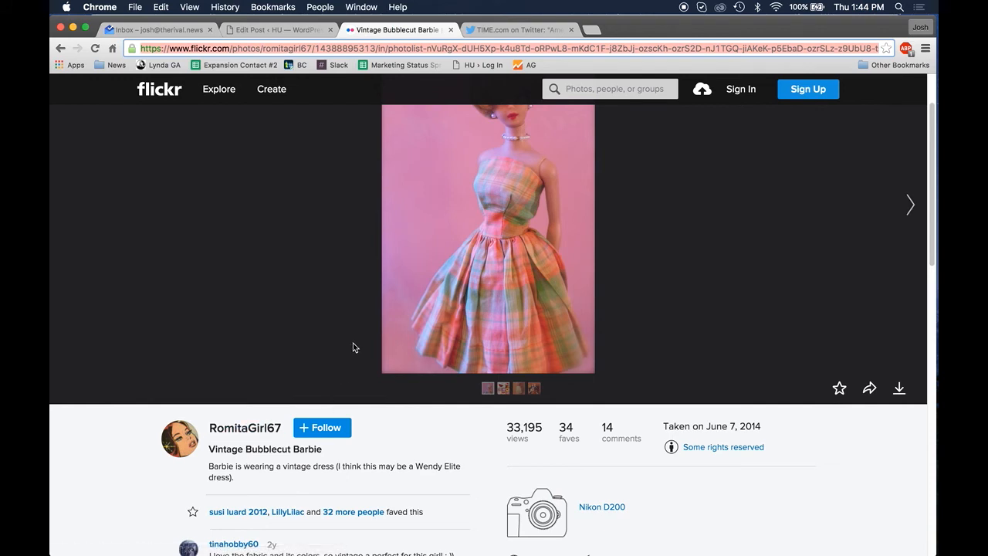
scroll(352, 343, up, 2)
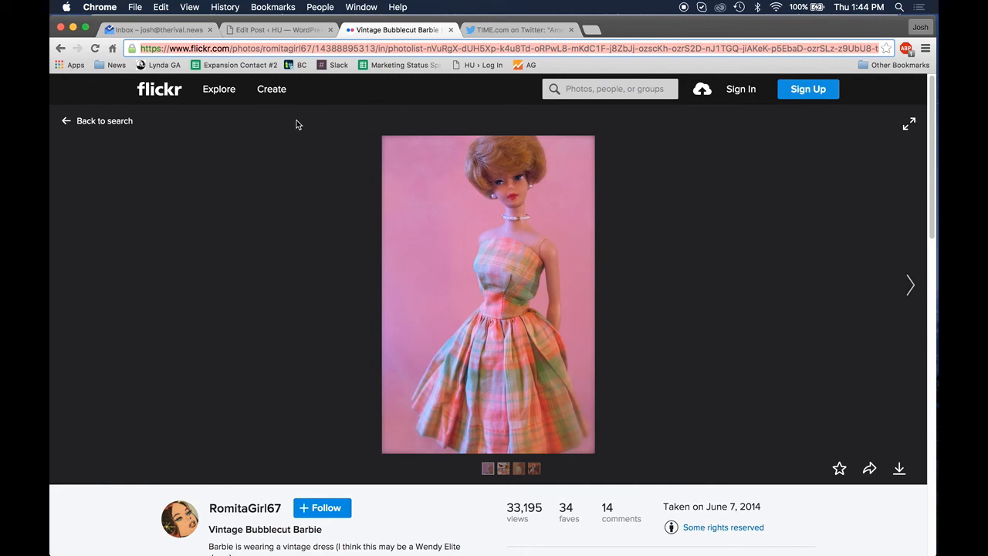
Load unsplash.com and scroll through its featured free high-resolution photos.
text(unsplash.com)
key(Return)
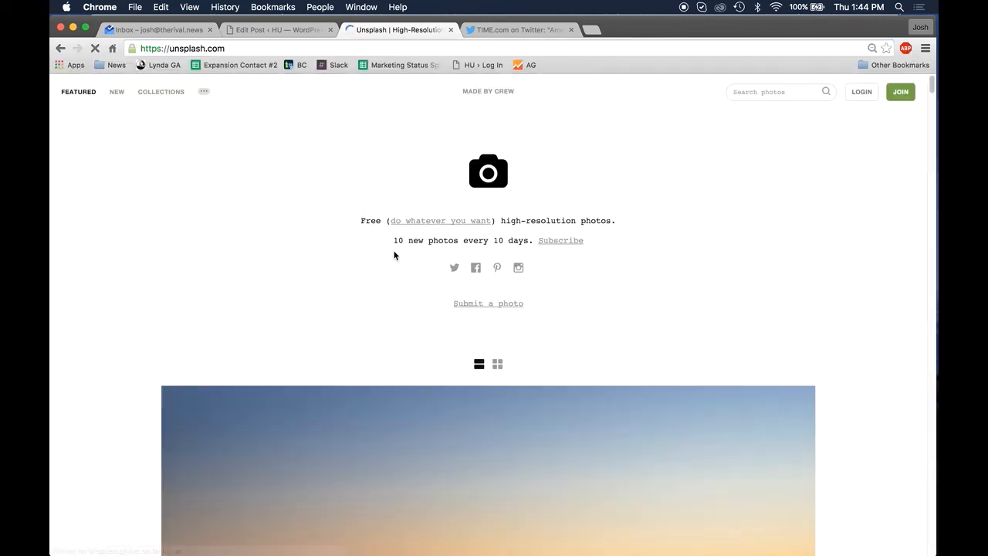
scroll(560, 298, down, 5)
scroll(561, 301, down, 15)
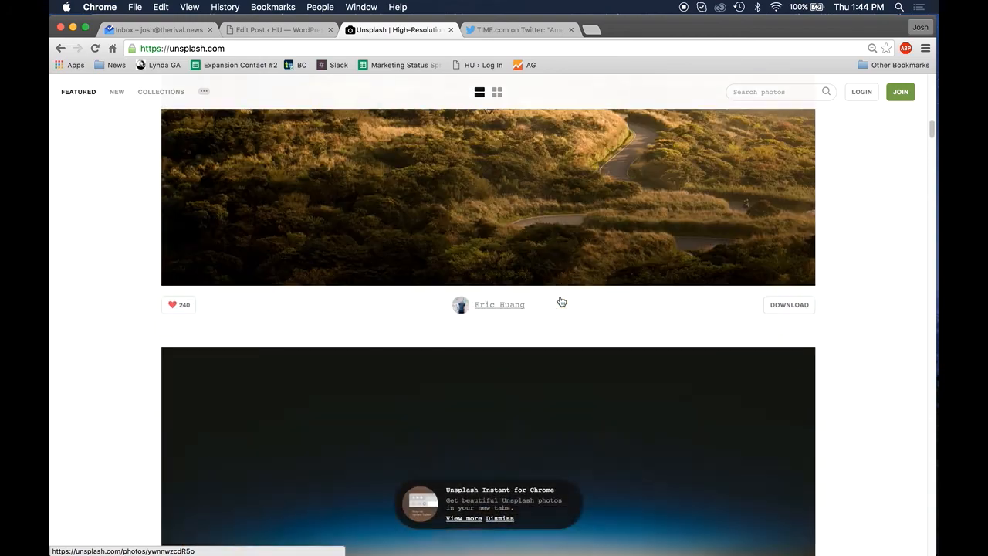
scroll(561, 301, down, 10)
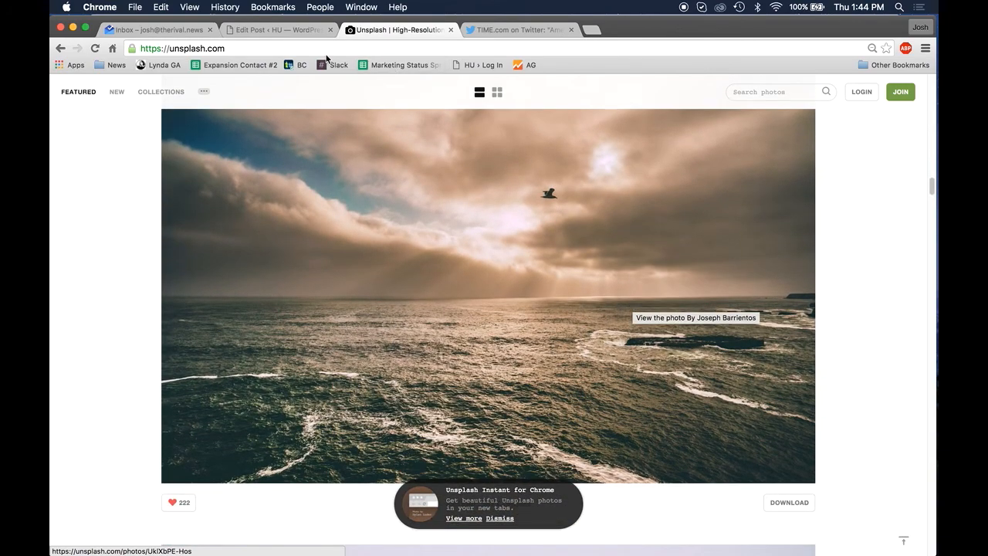
click(282, 49)
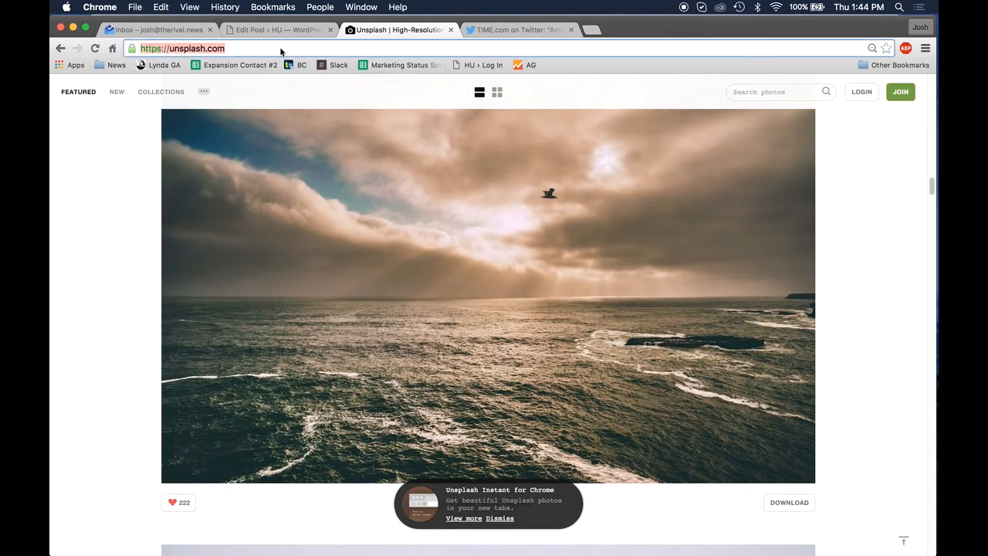
Find pexels.com through a web search and search it for 'barbie'.
text(pexels)
key(Return)
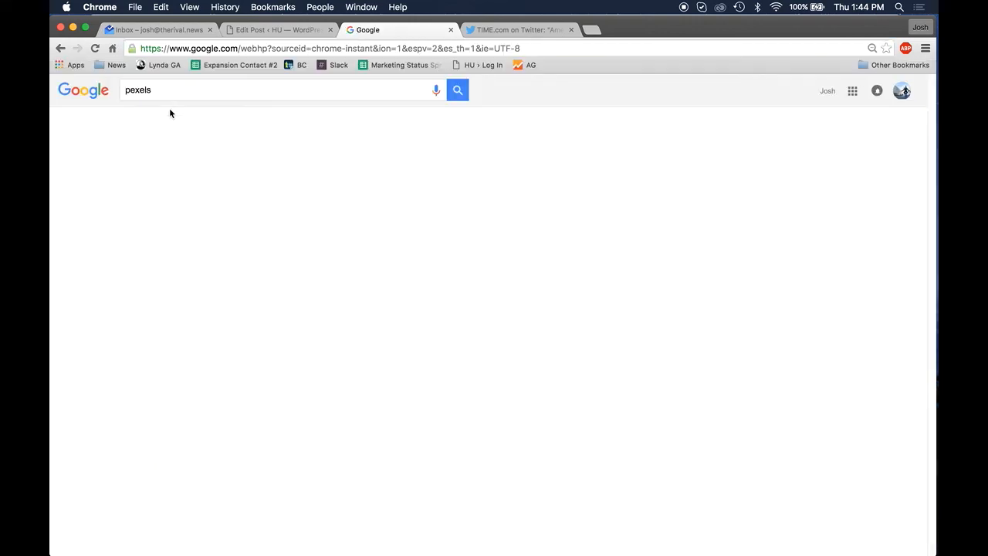
click(188, 174)
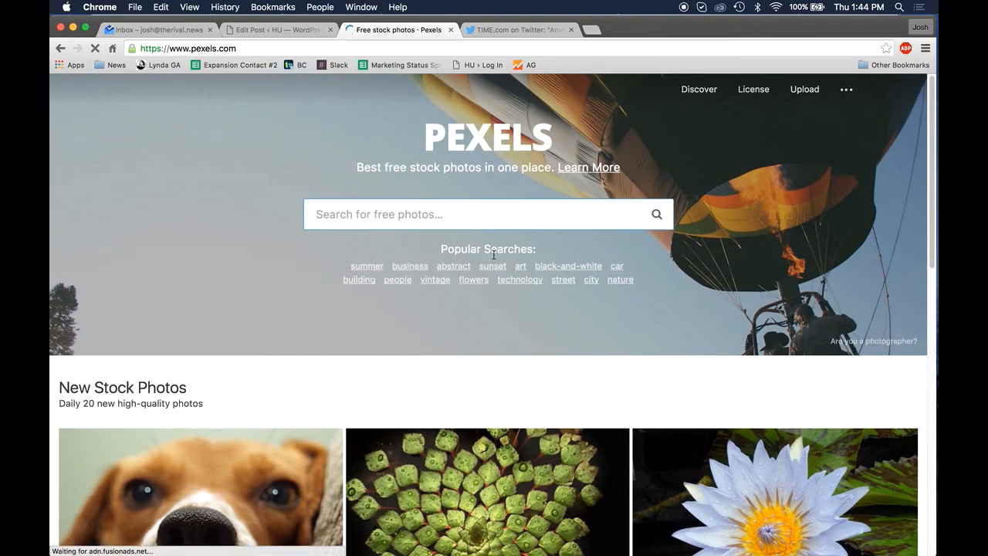
text(barbie)
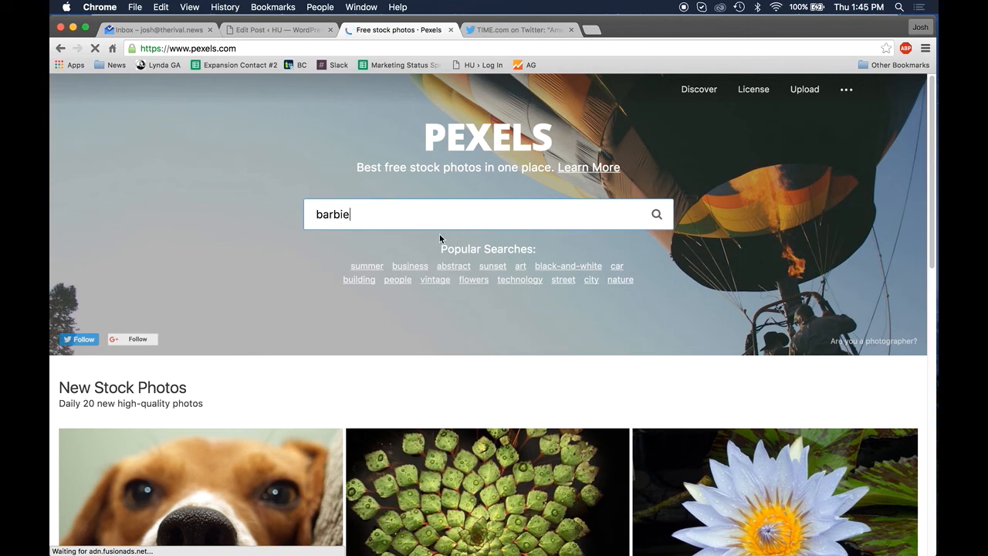
key(Return)
Replace the Pexels search with 'college' and browse the college photo results.
click(167, 91)
key(BackSpace)
key(BackSpace)
key(BackSpace)
key(BackSpace)
text(college)
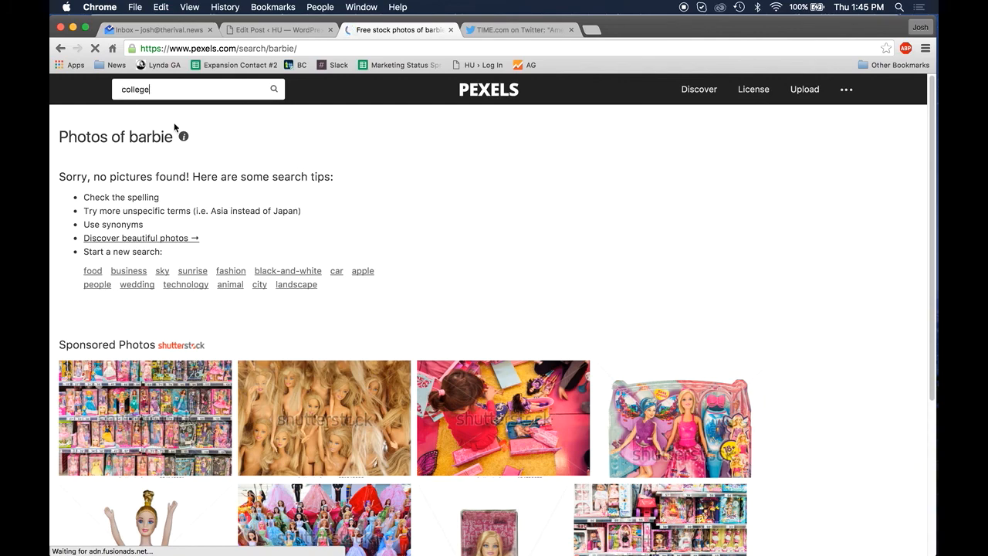
key(Return)
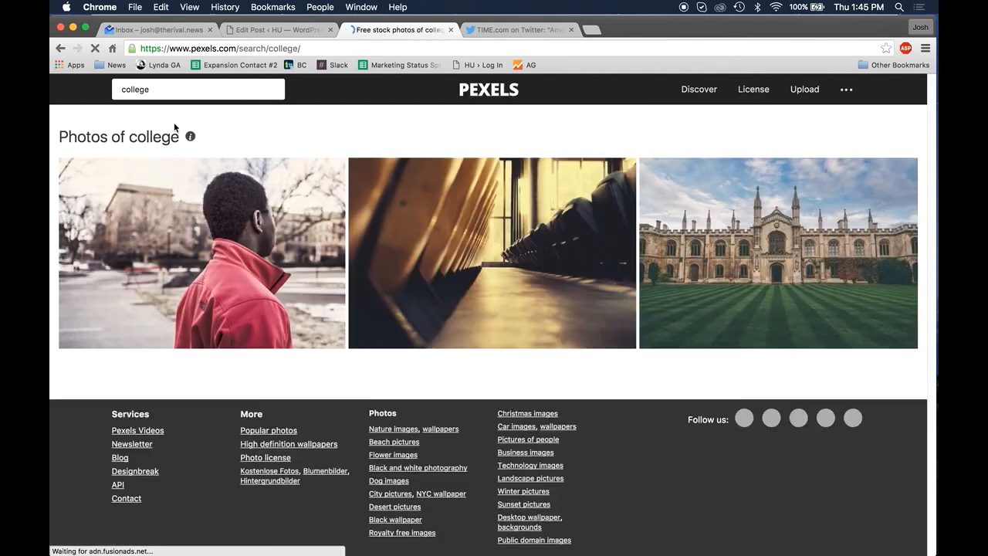
scroll(717, 353, down, 5)
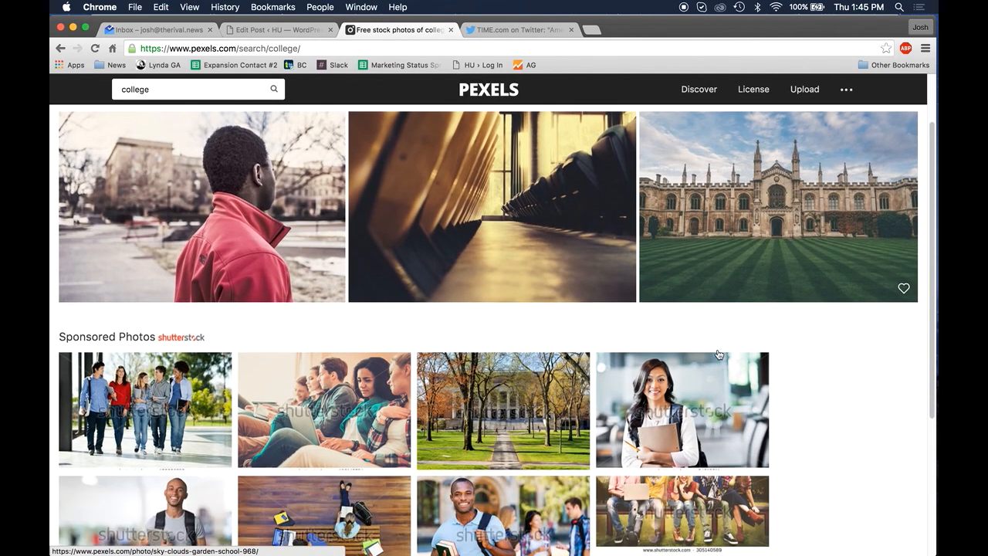
scroll(717, 351, up, 5)
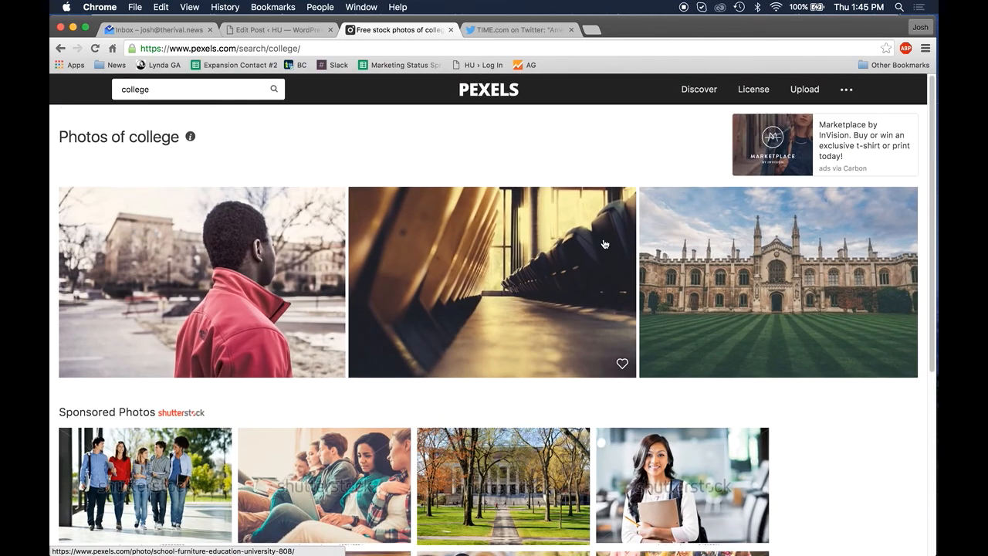
scroll(714, 298, down, 2)
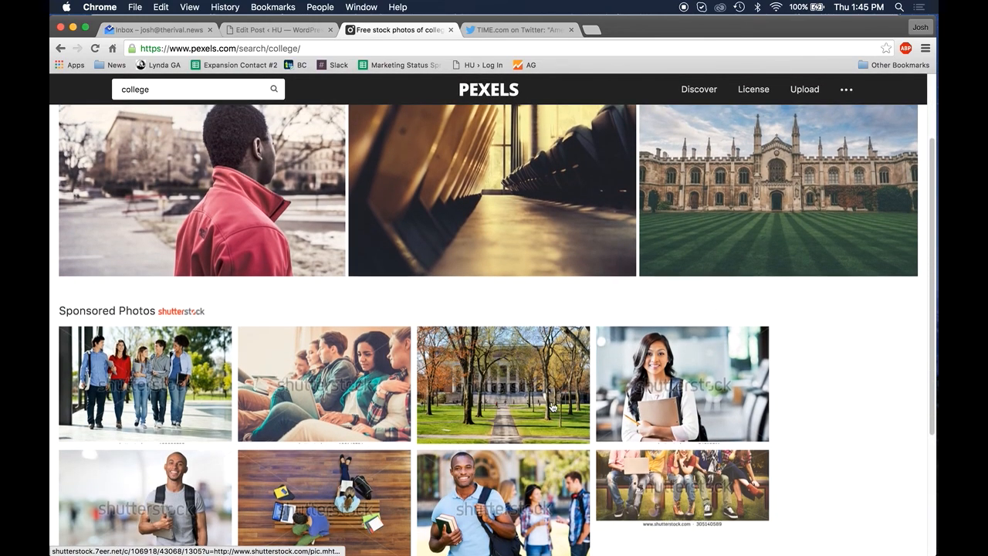
scroll(551, 407, up, 2)
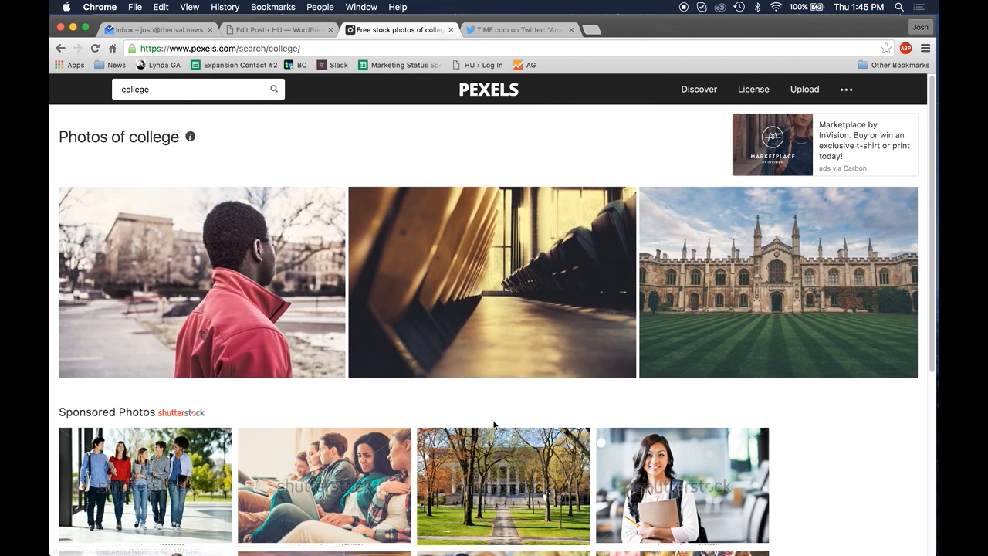
click(299, 48)
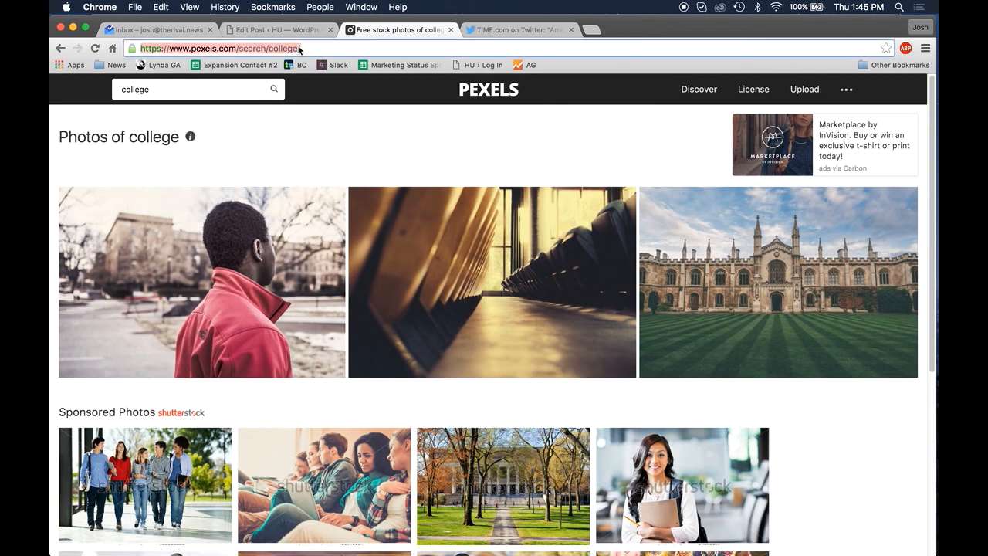
Search Google for 'pixabay' and go to pixabay.com.
text(pixabay)
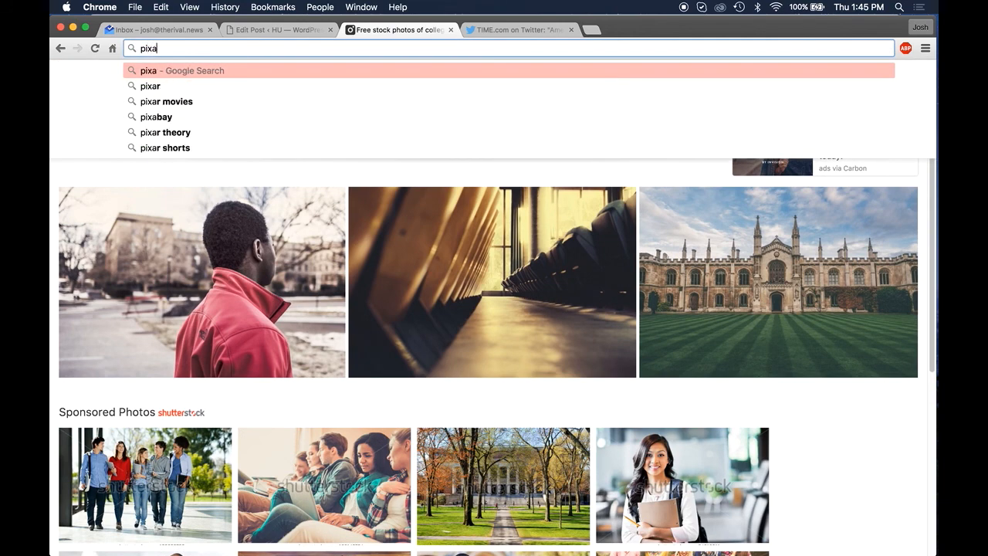
key(Return)
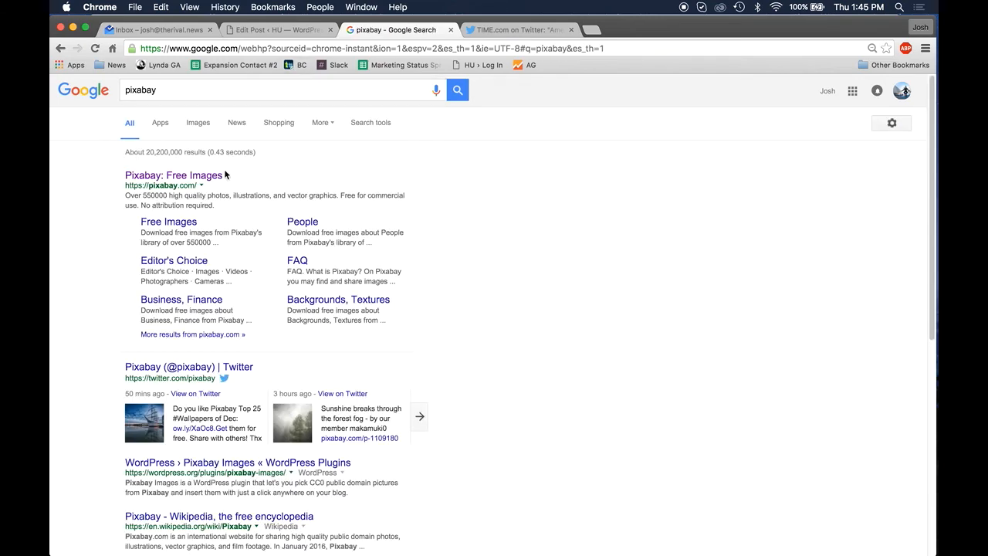
click(221, 174)
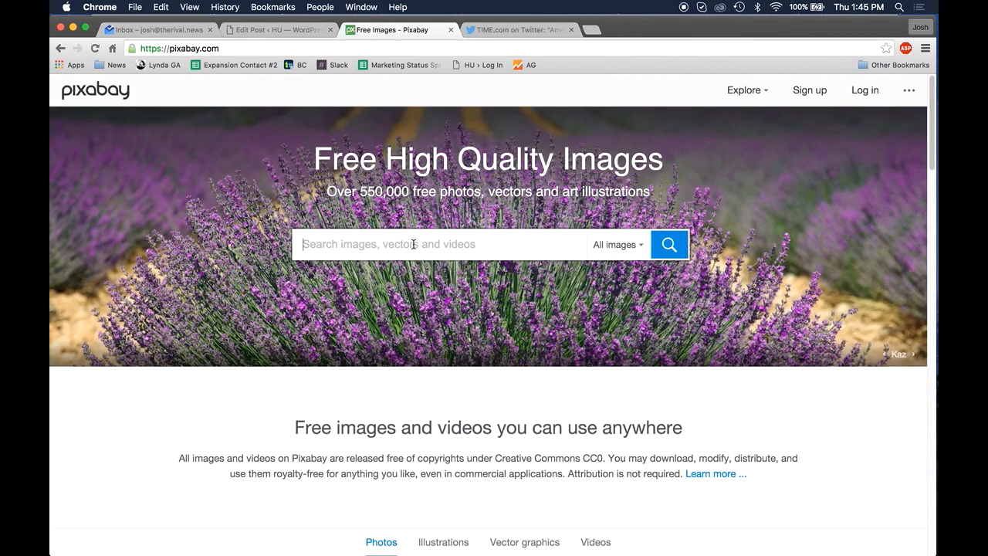
Search Pixabay for 'flowers' (50,538 free images), then return to the WordPress post editor.
text(flowers)
key(Return)
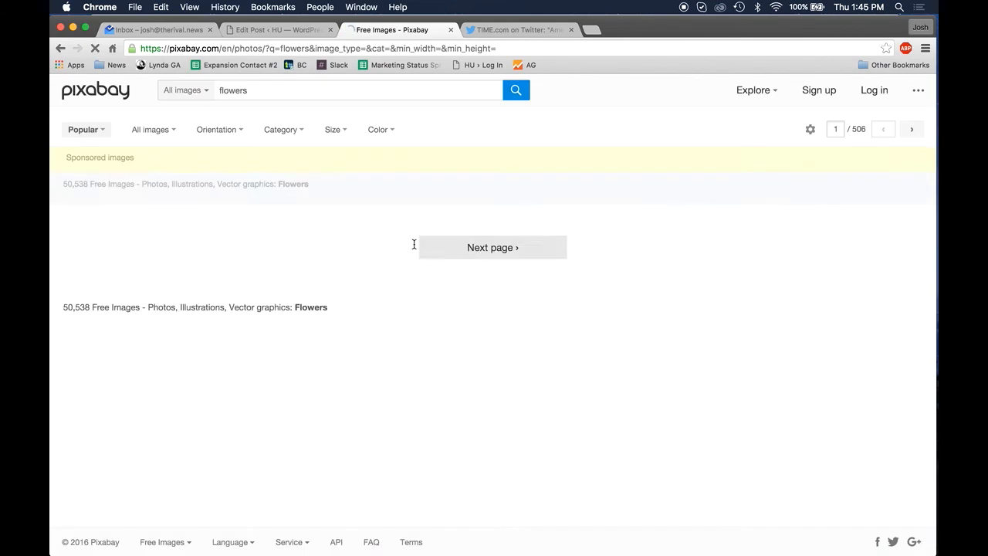
scroll(470, 417, down, 5)
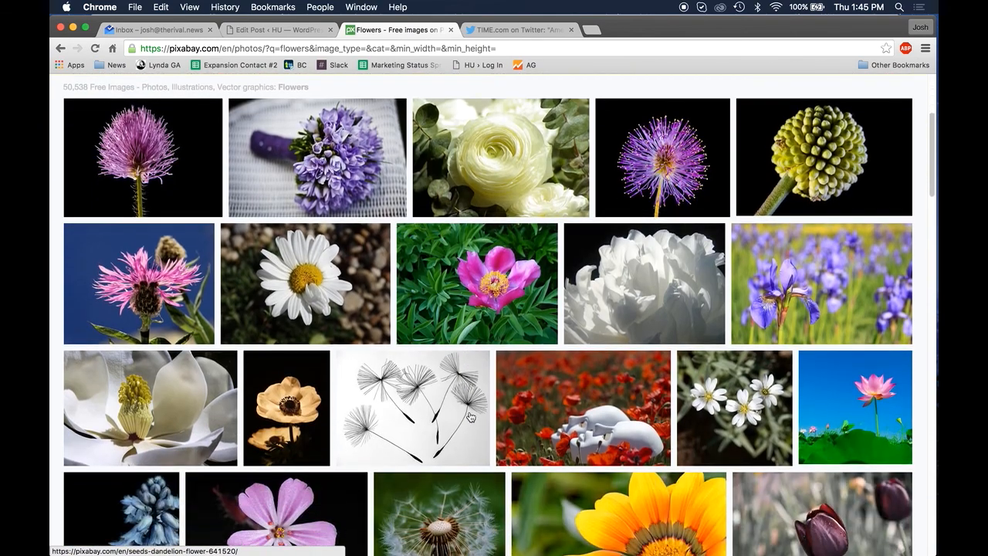
scroll(623, 139, up, 5)
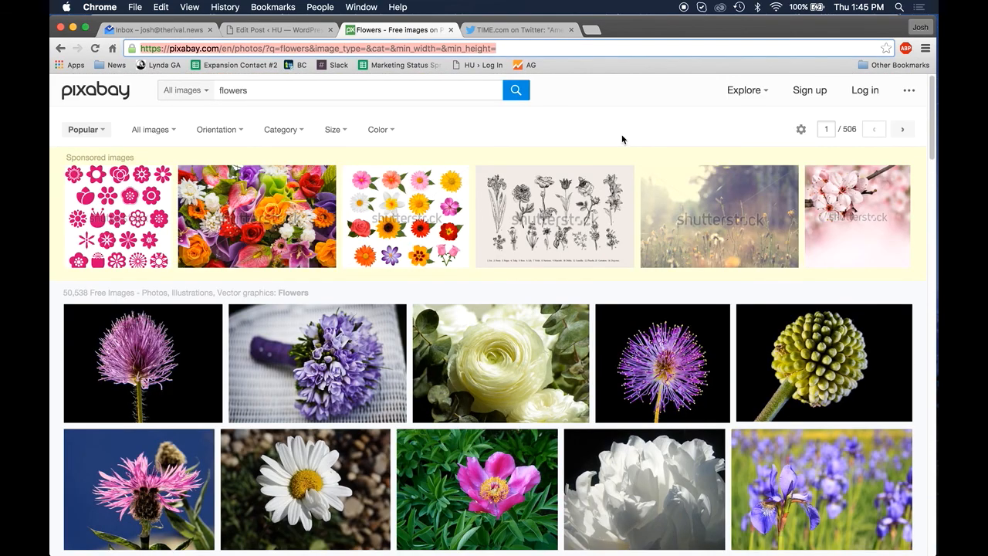
click(602, 125)
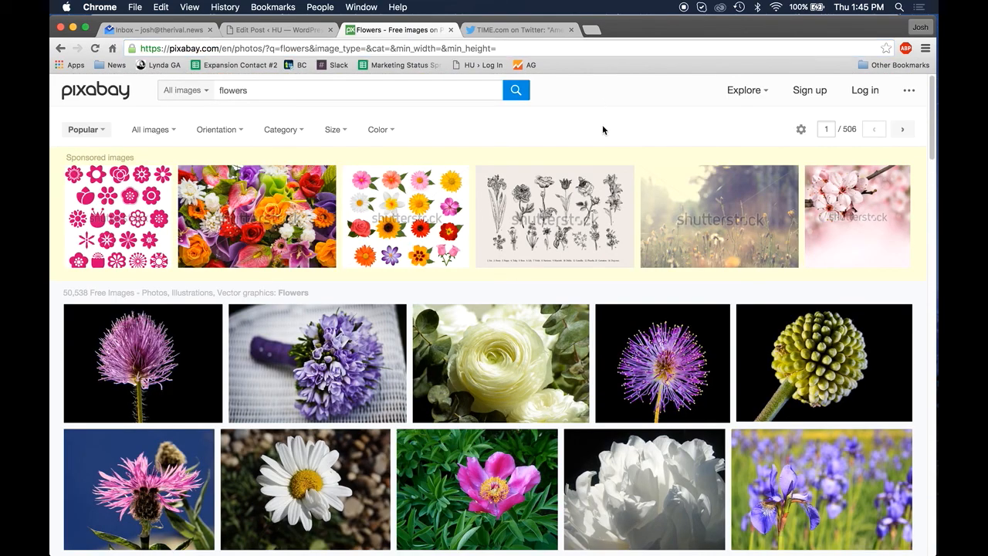
click(279, 31)
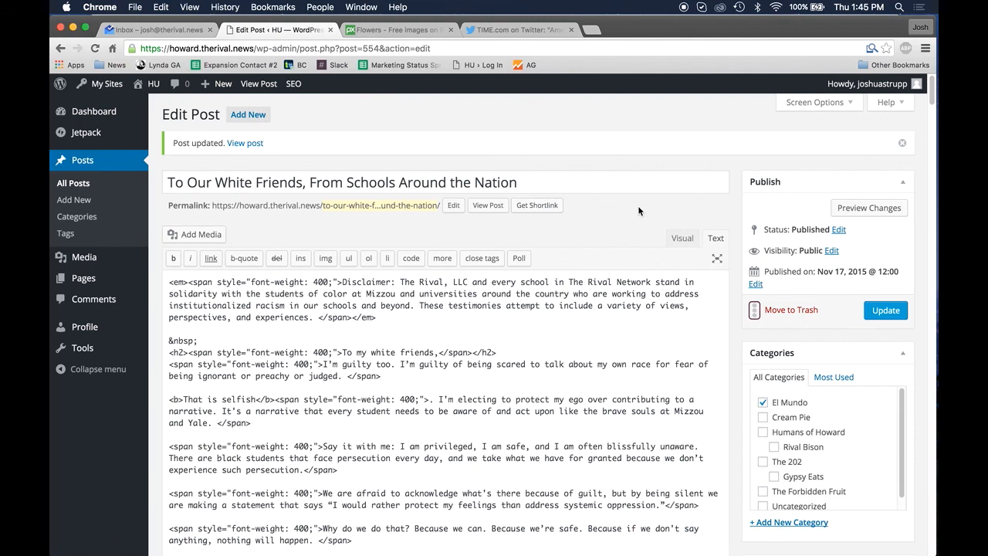
scroll(631, 242, down, 1)
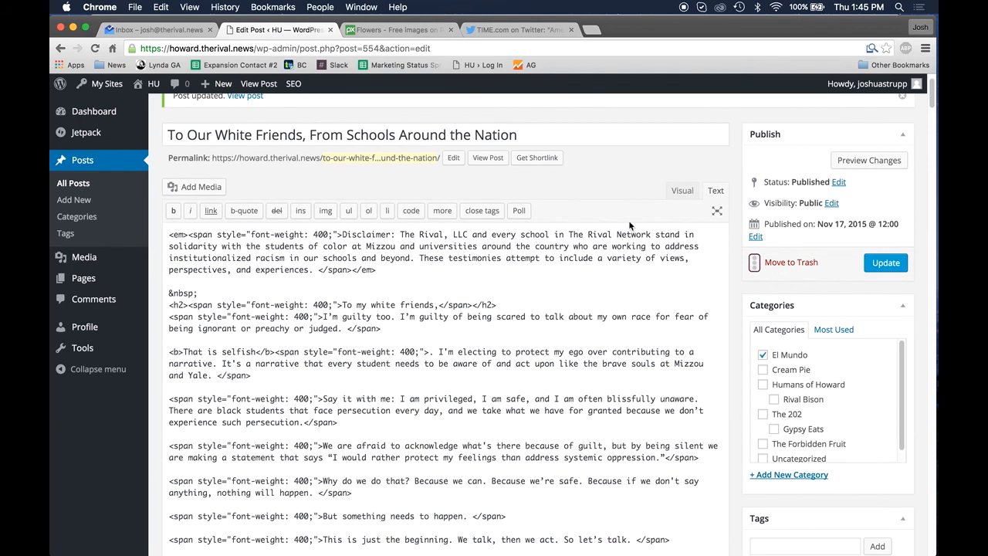